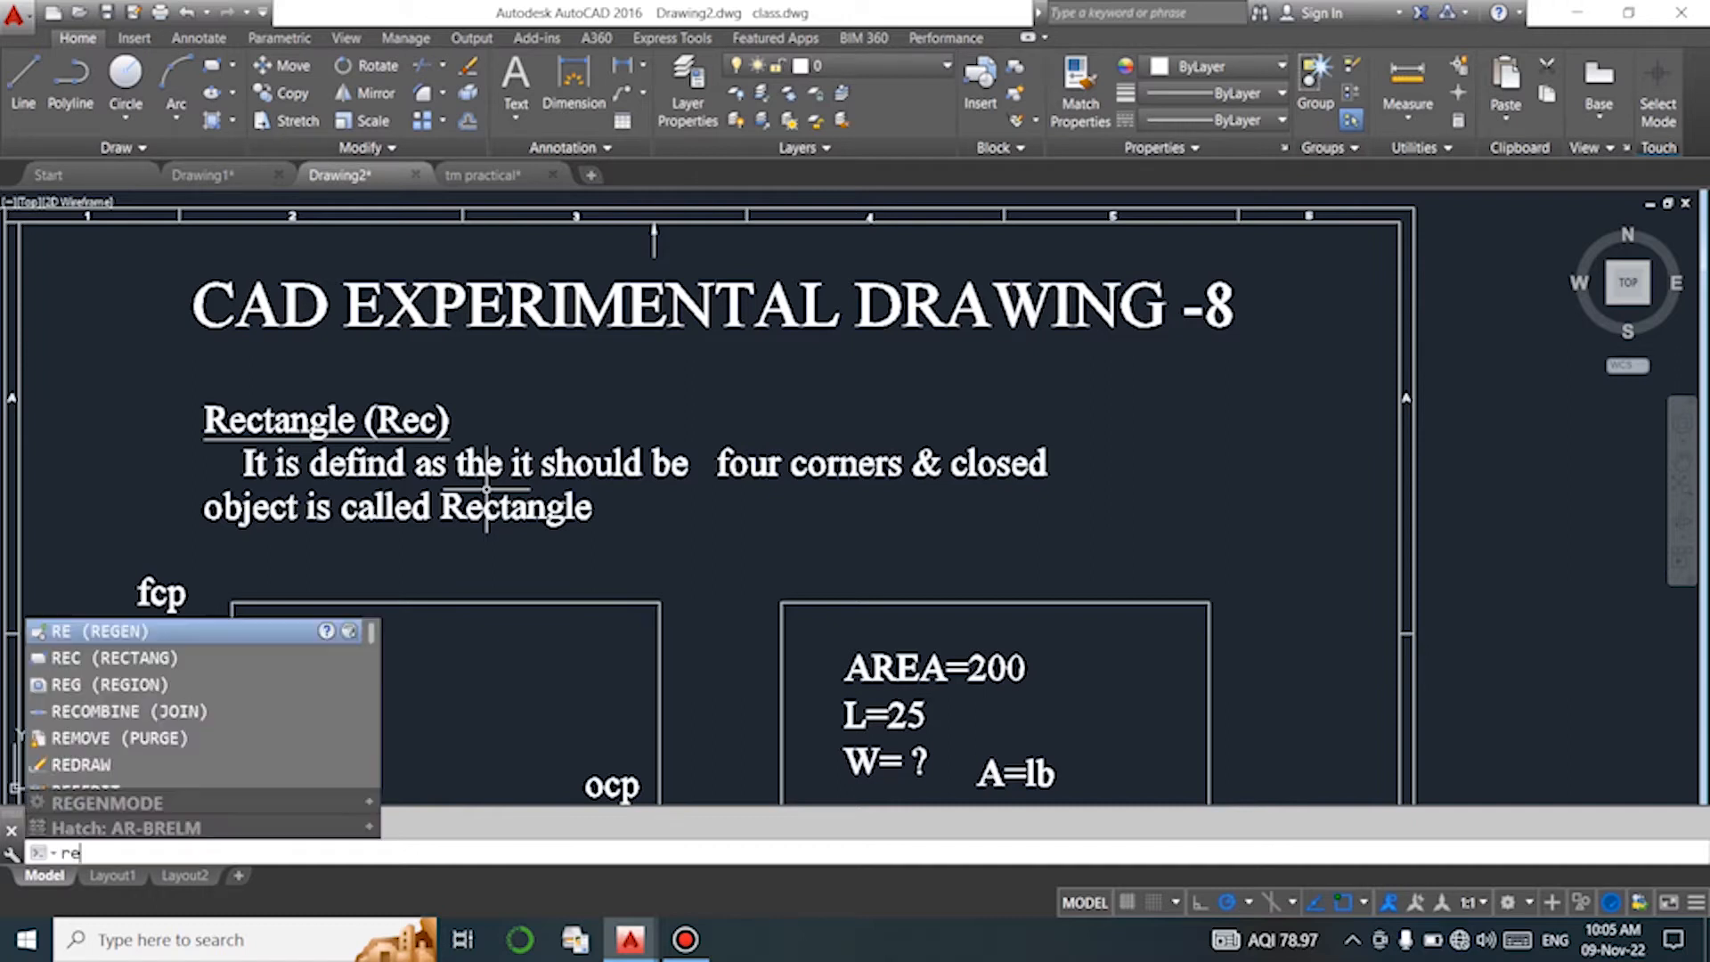
Draw a rectangle by two opposite corners in the empty area beside the experimental drawing sheet.
text(c)
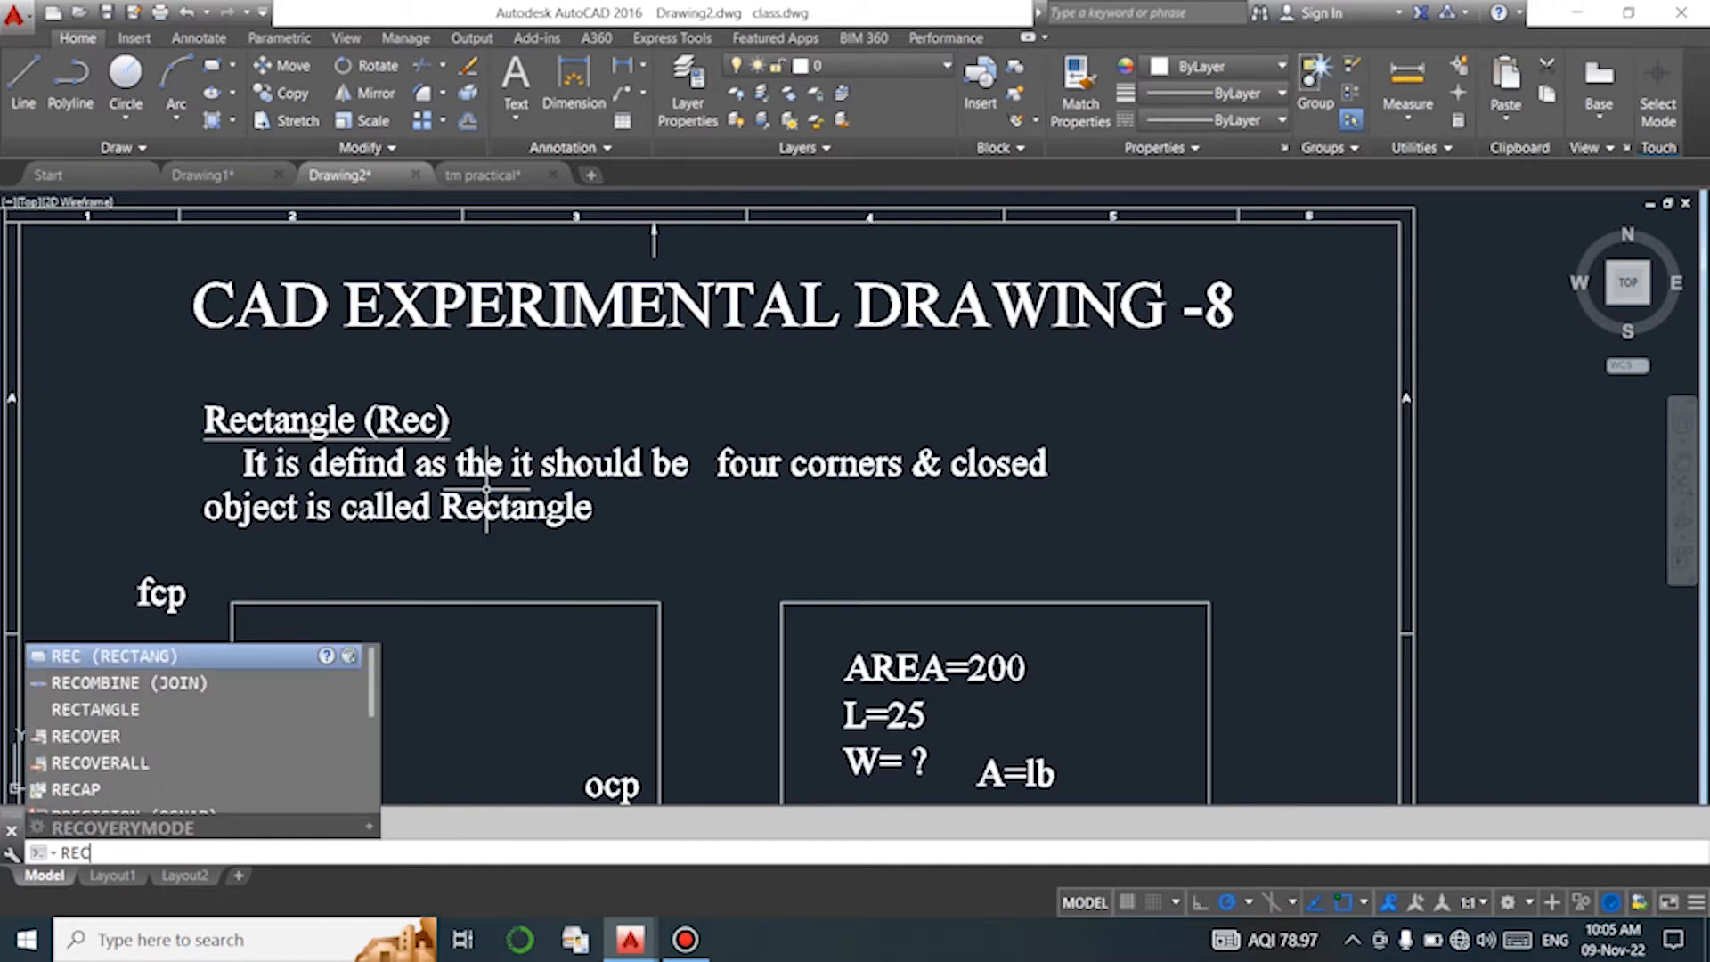
key(Return)
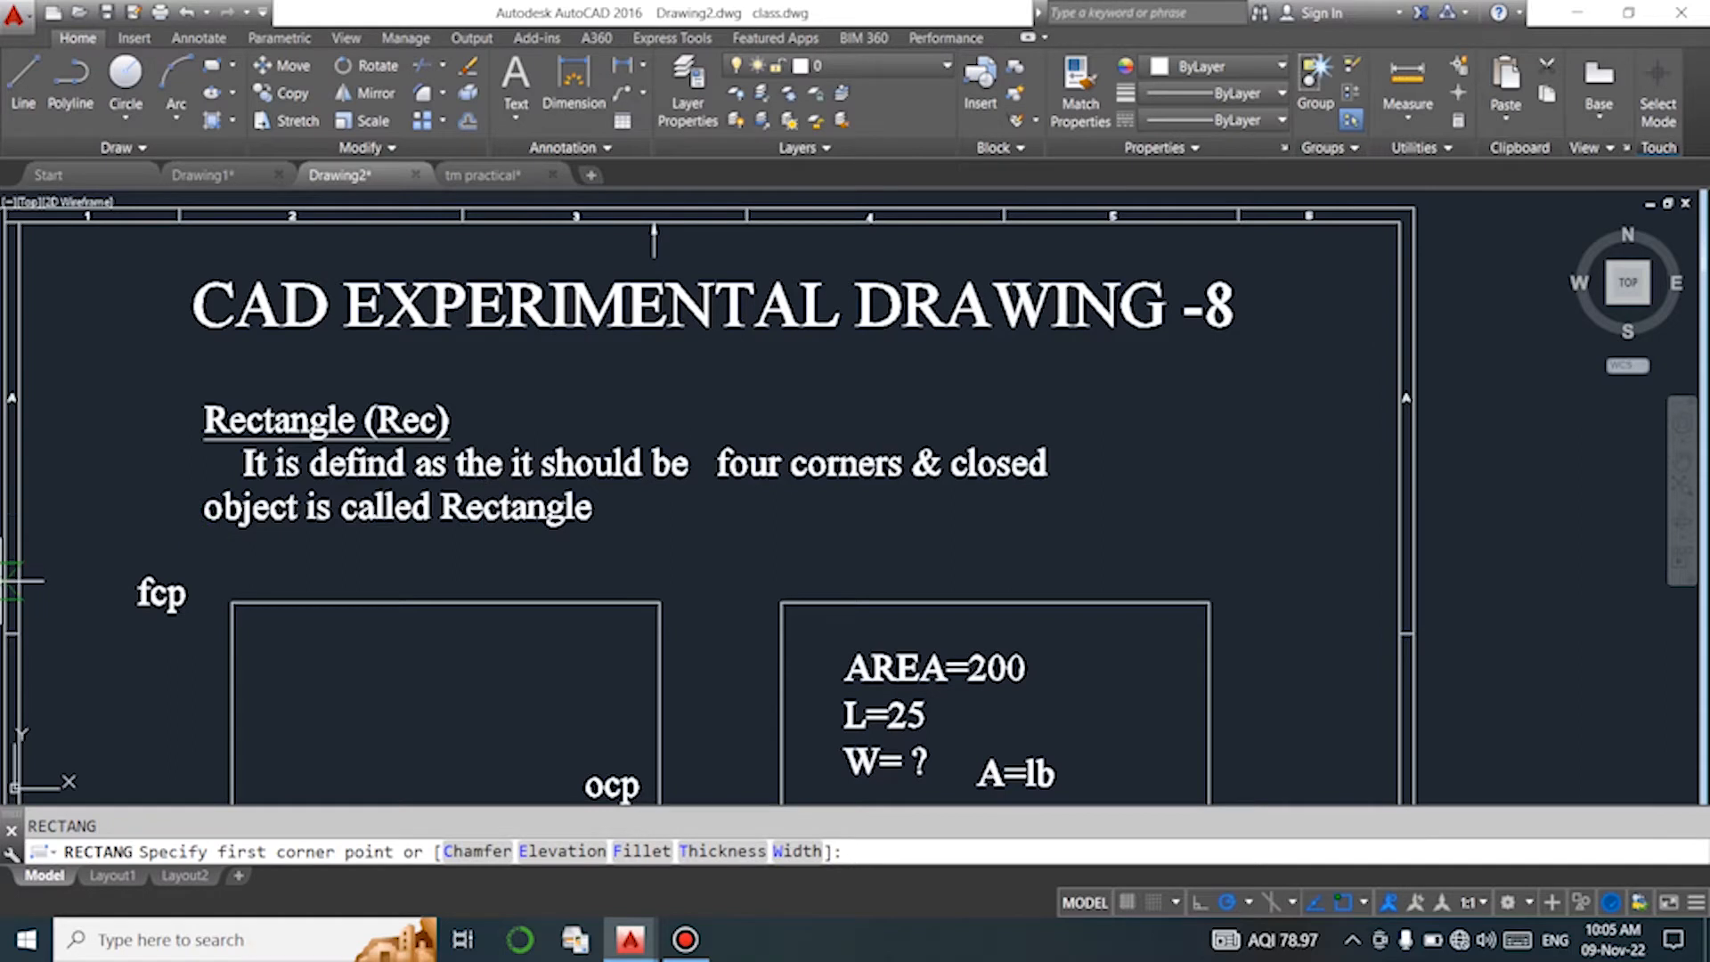
scroll(285, 659, down, 4)
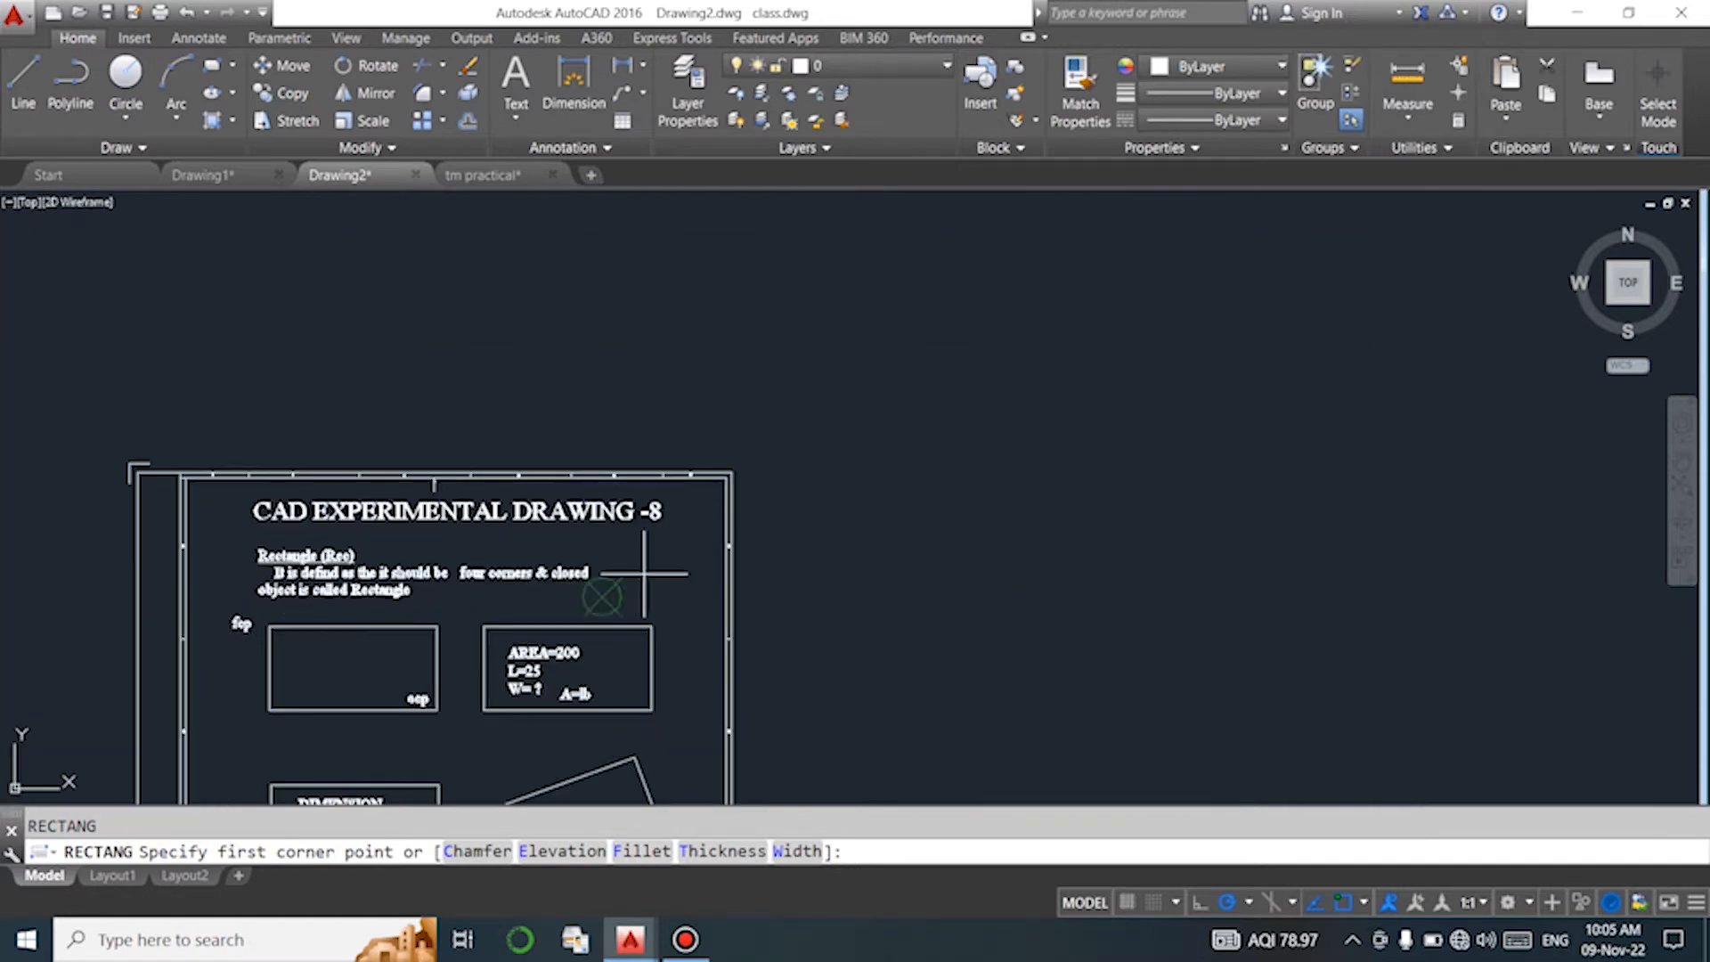
click(838, 426)
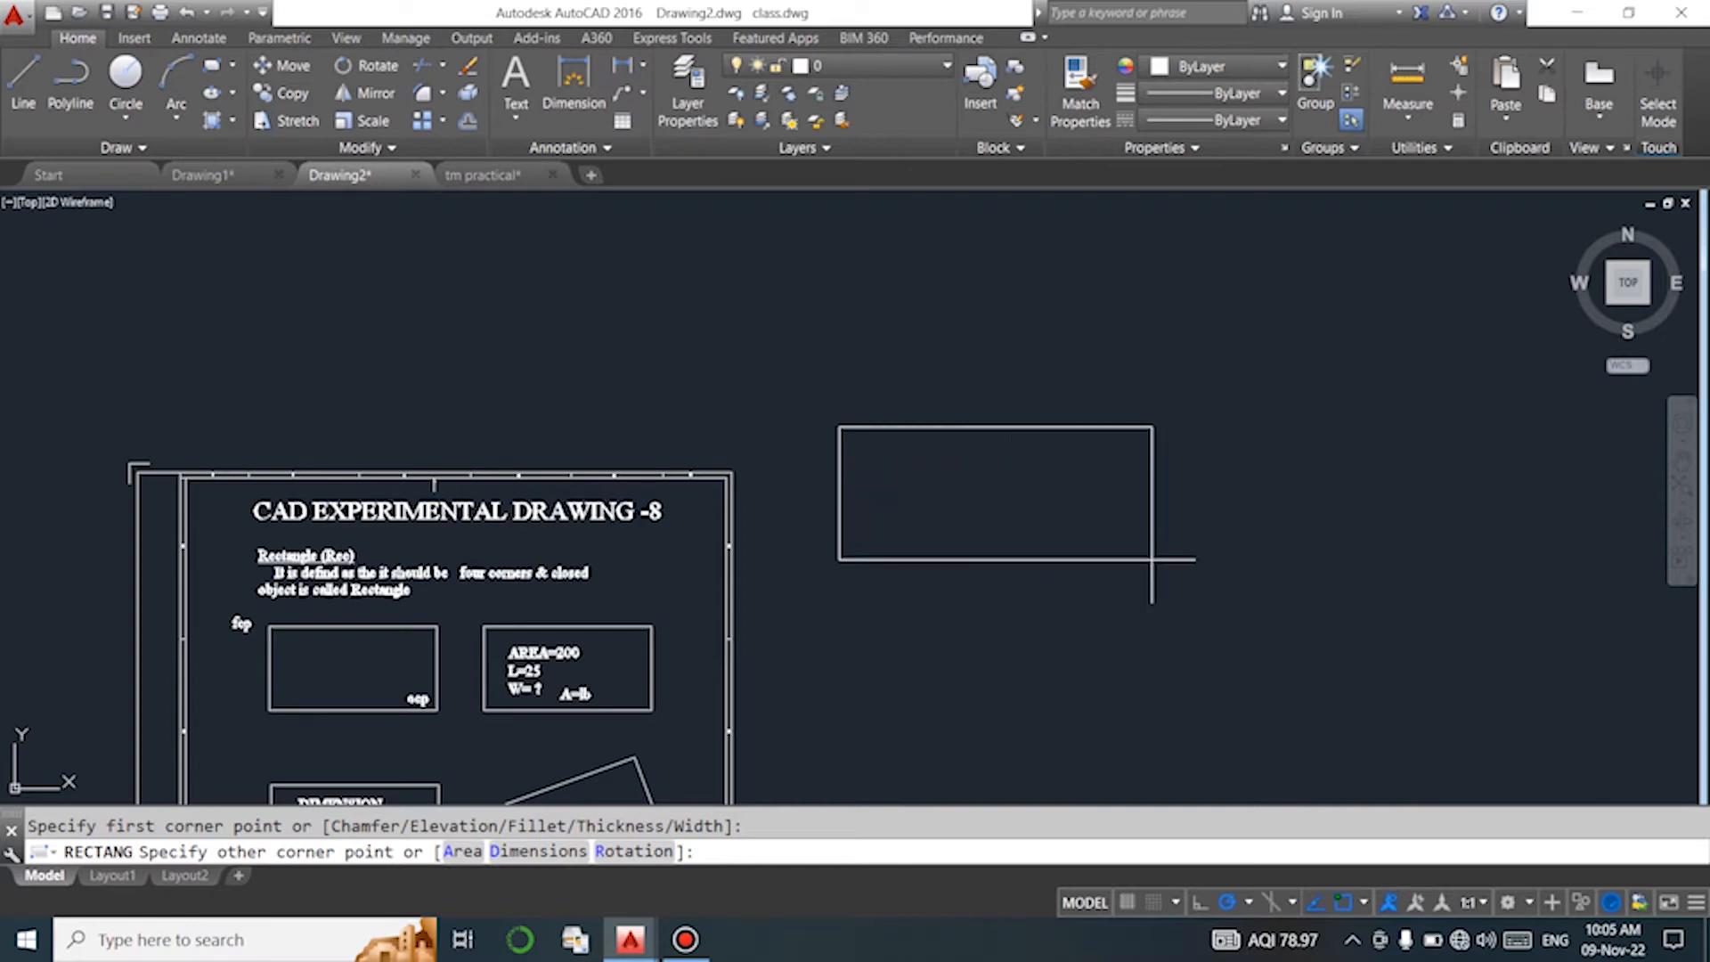
click(1152, 560)
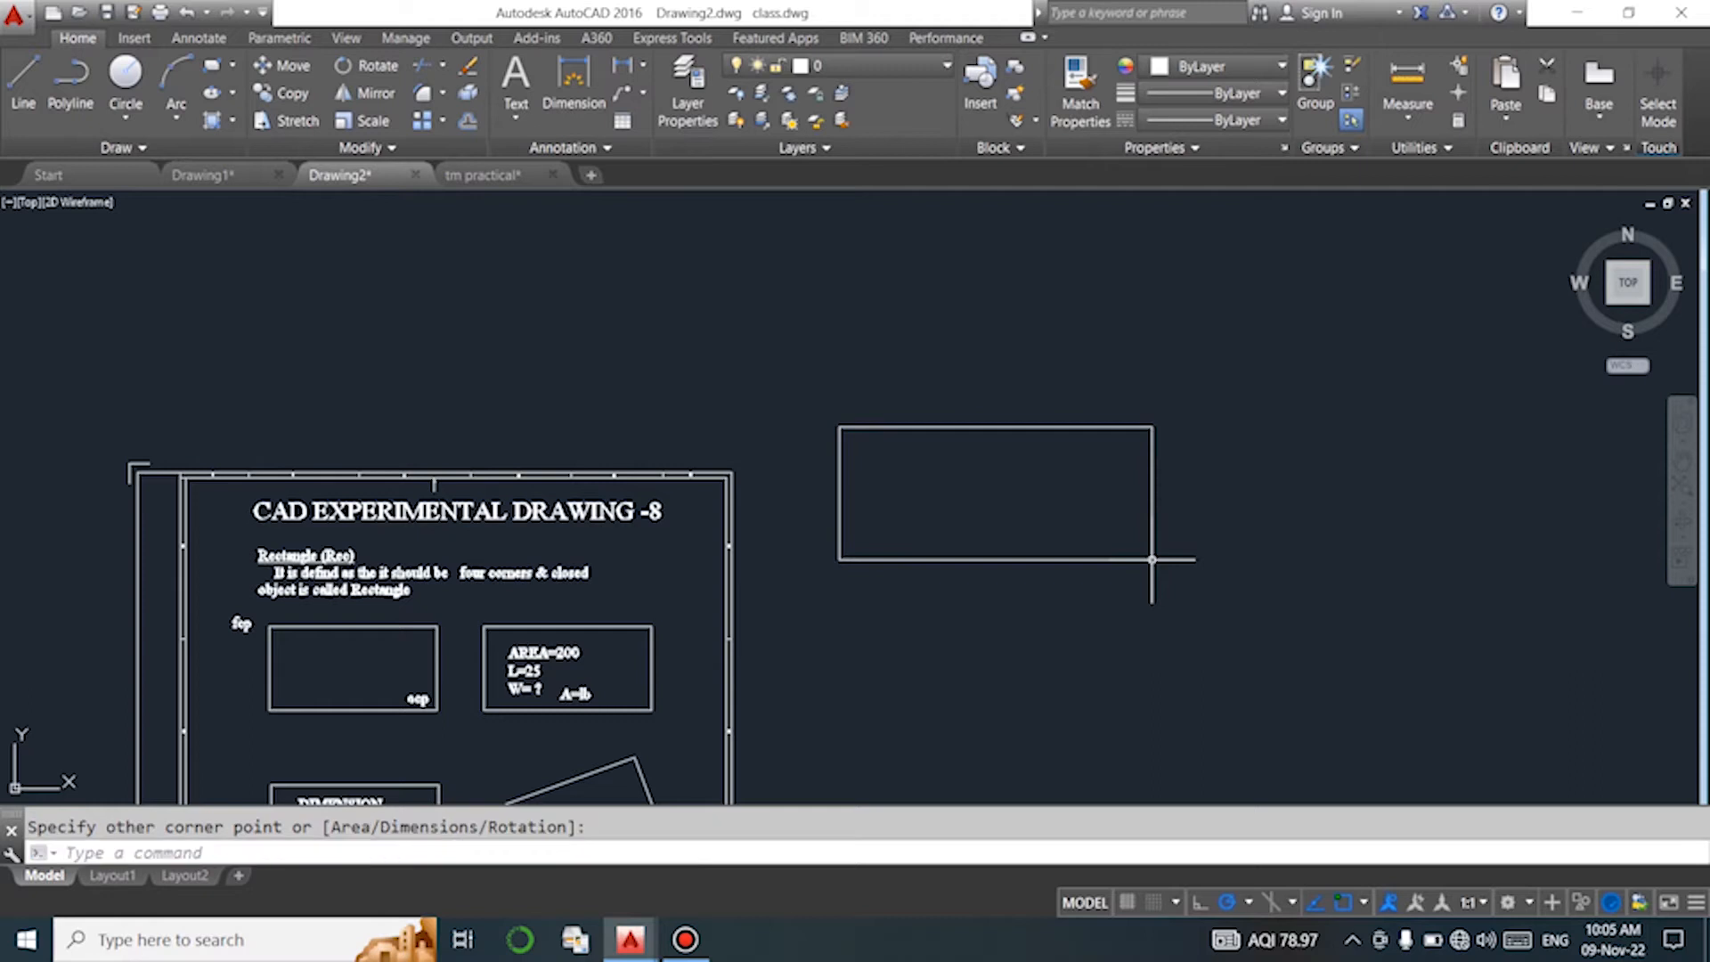
click(1152, 560)
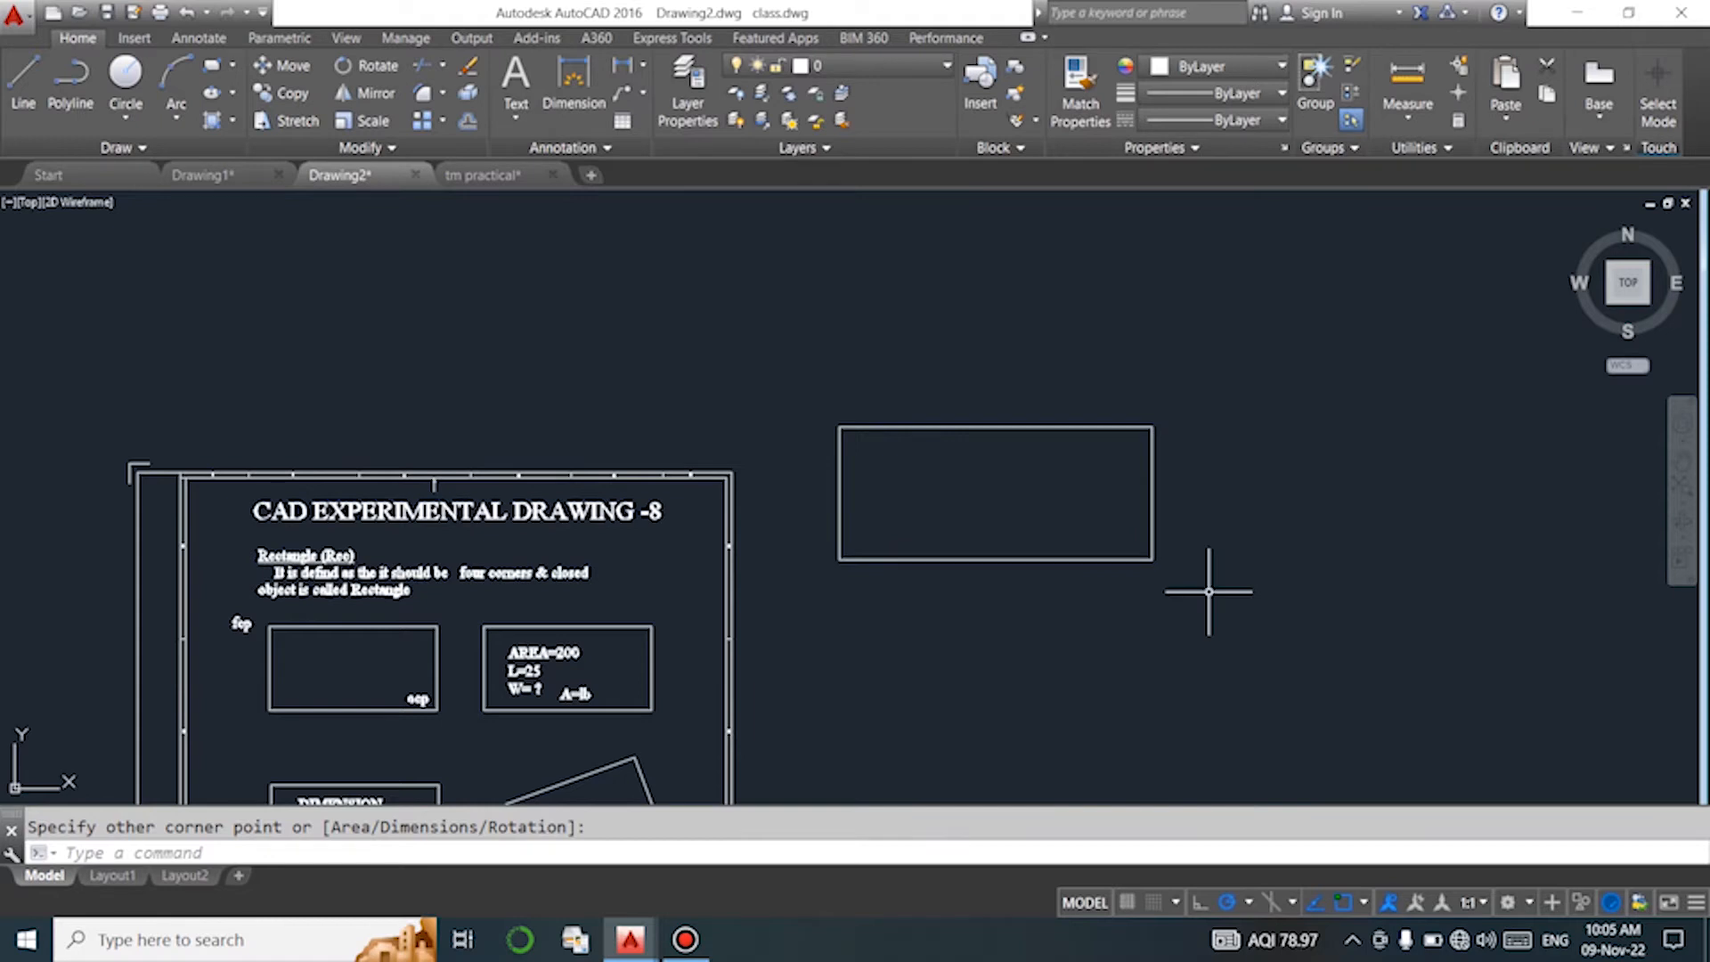
Draw a second rectangle beside the first using the Area option, with area 400 and width 50.
scroll(460, 473, down, 2)
scroll(554, 653, up, 2)
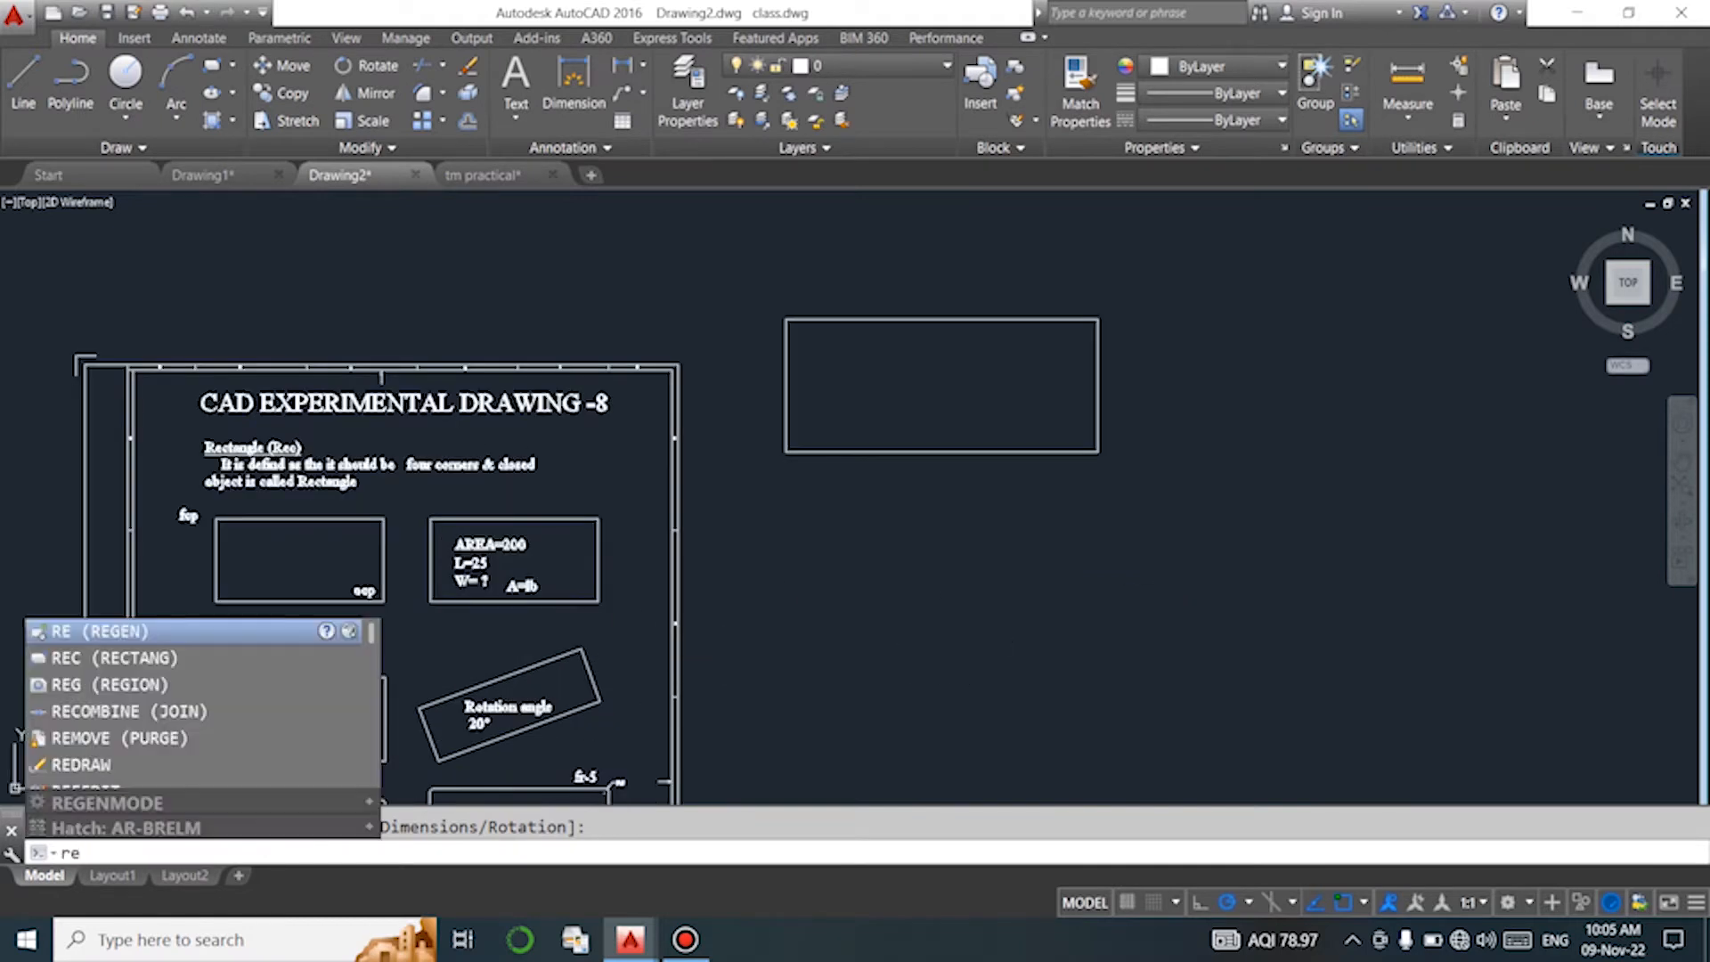
key(Return)
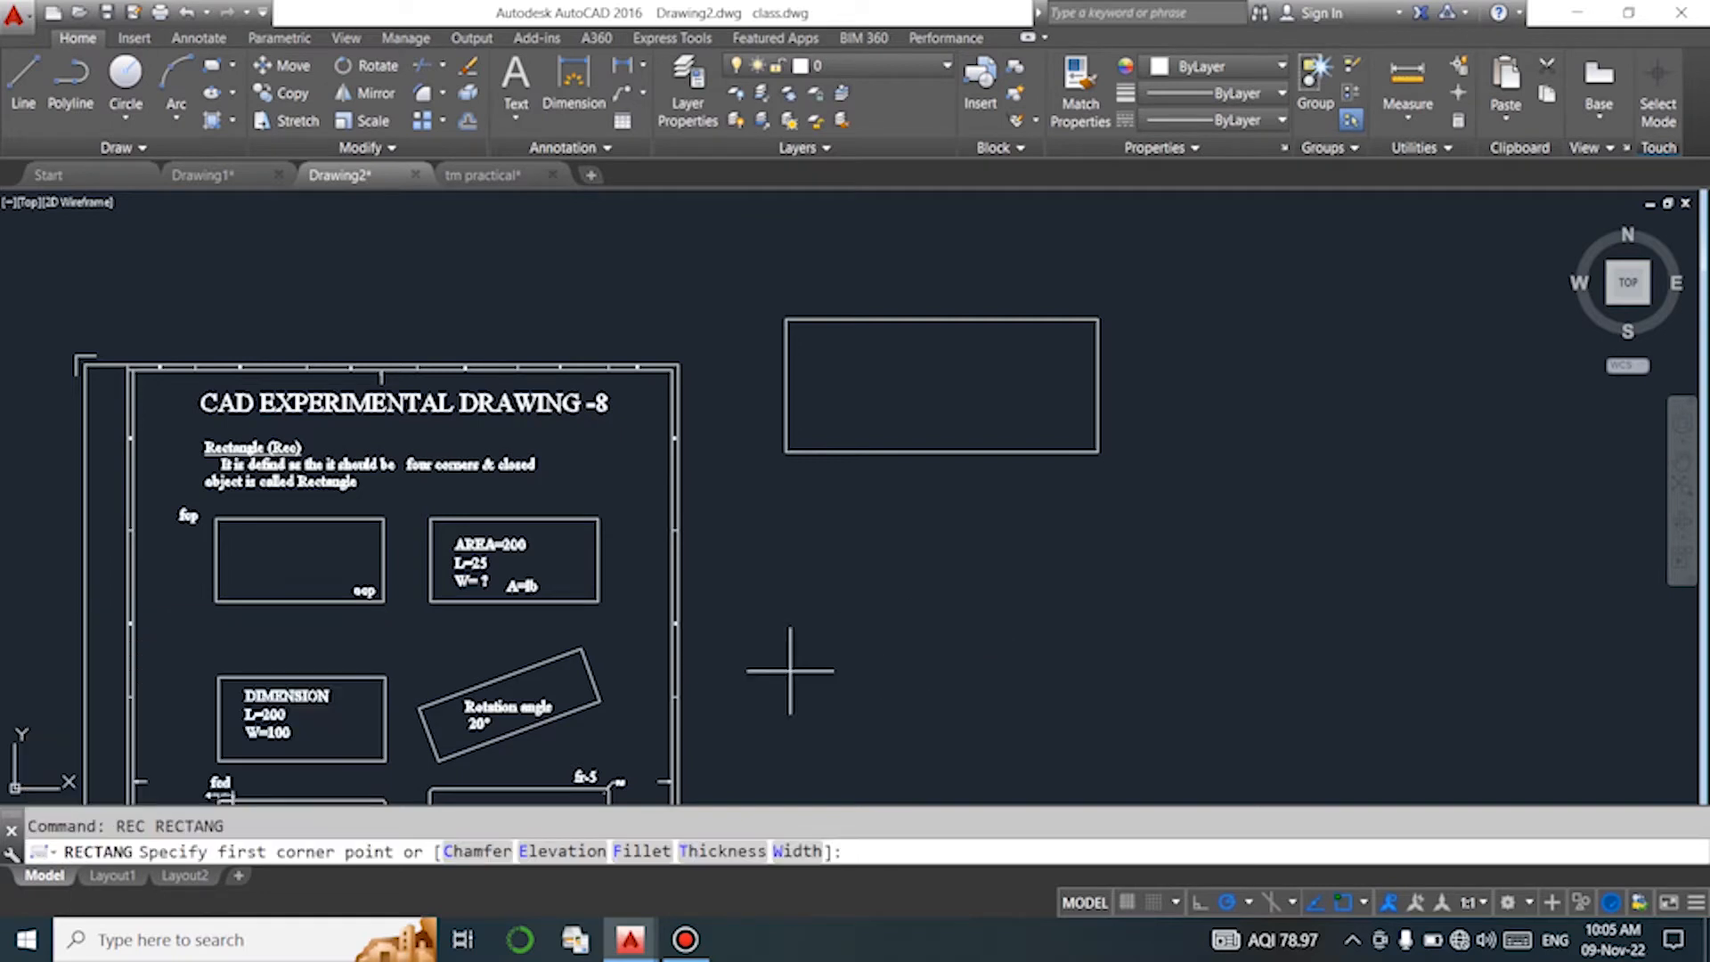
scroll(301, 609, down, 2)
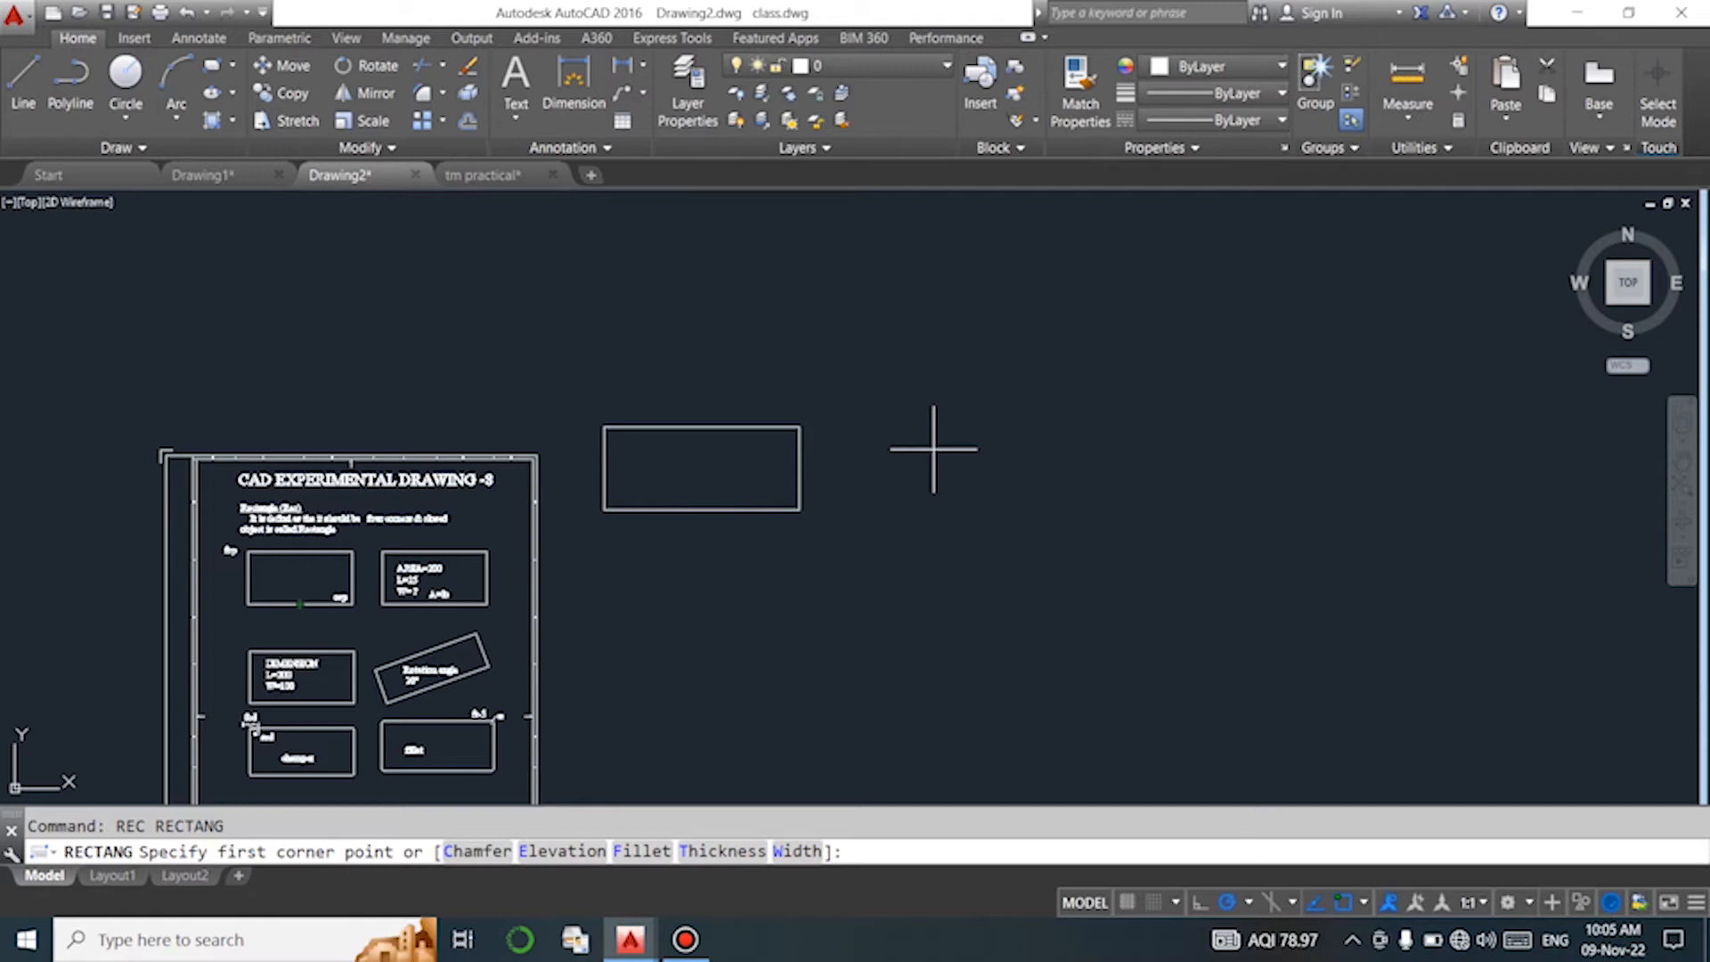
click(933, 449)
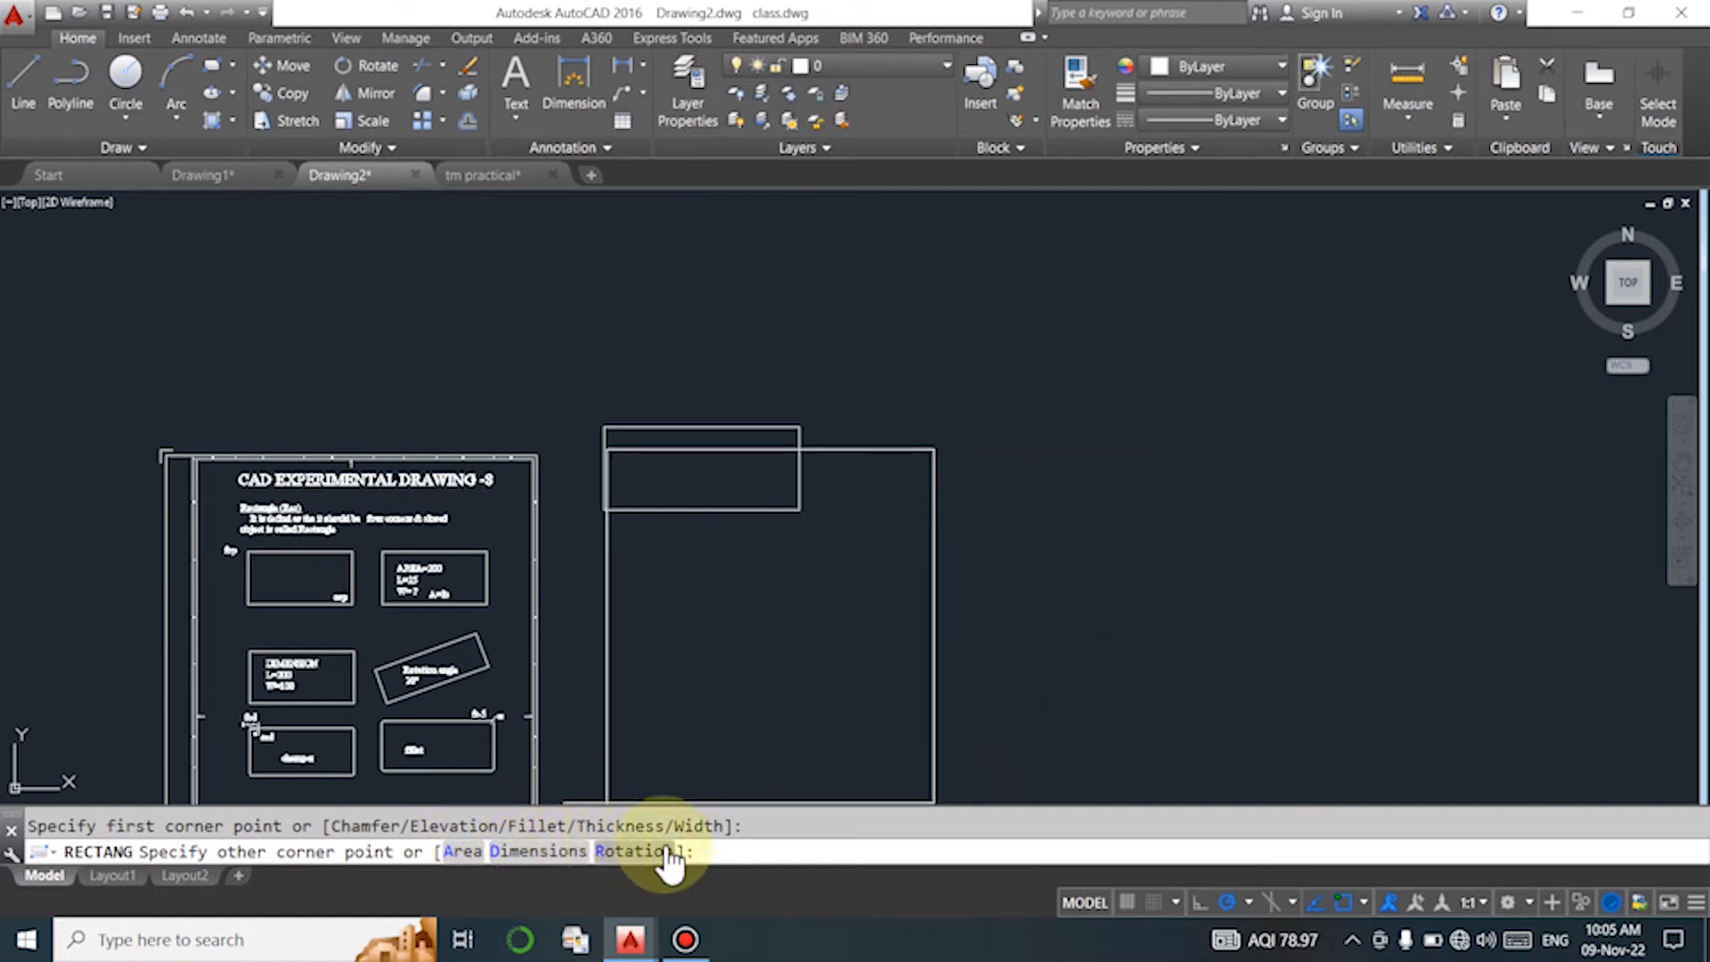
click(464, 850)
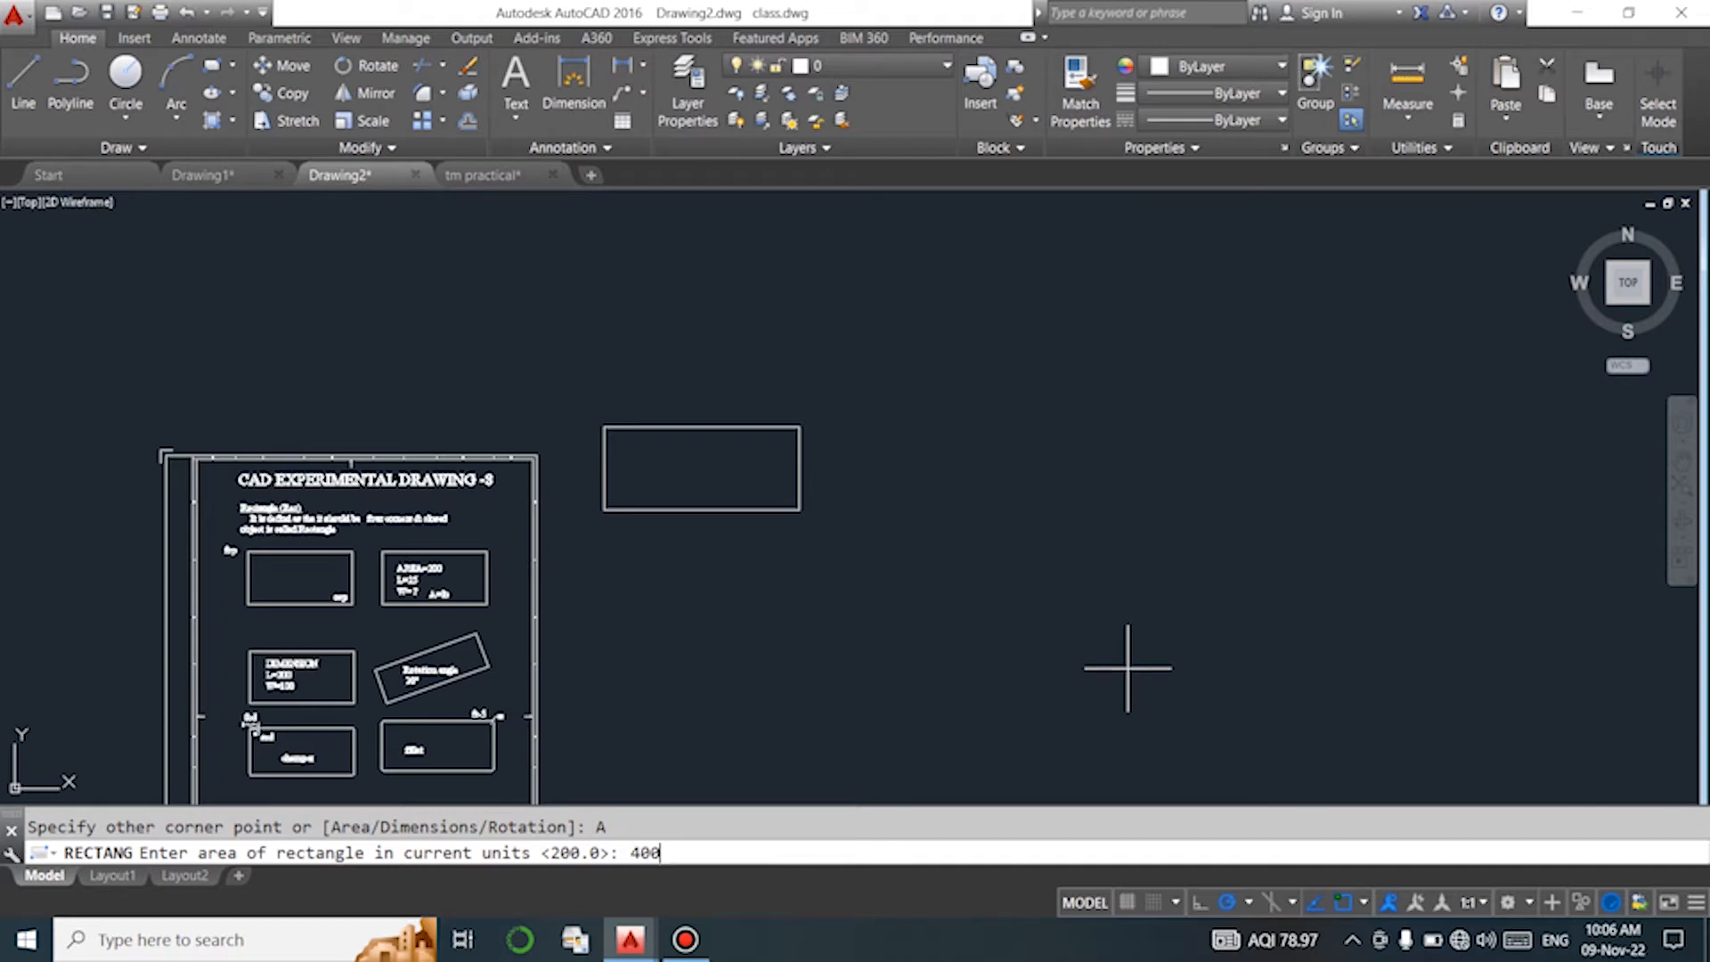
key(Return)
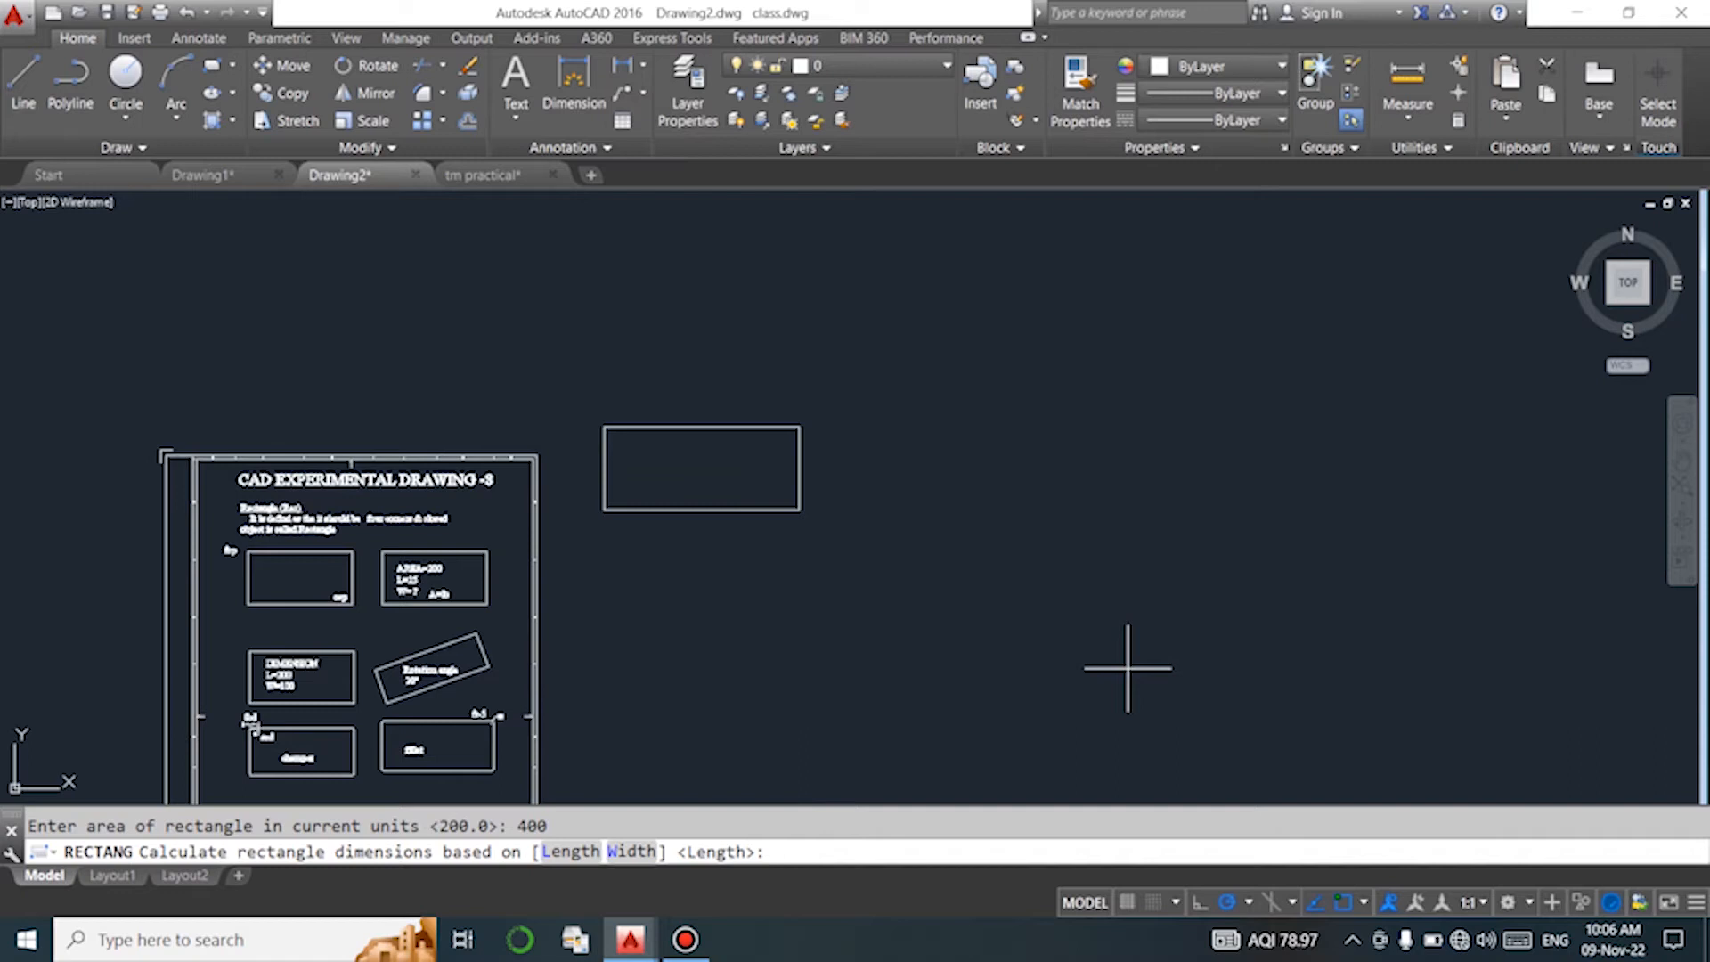
click(624, 851)
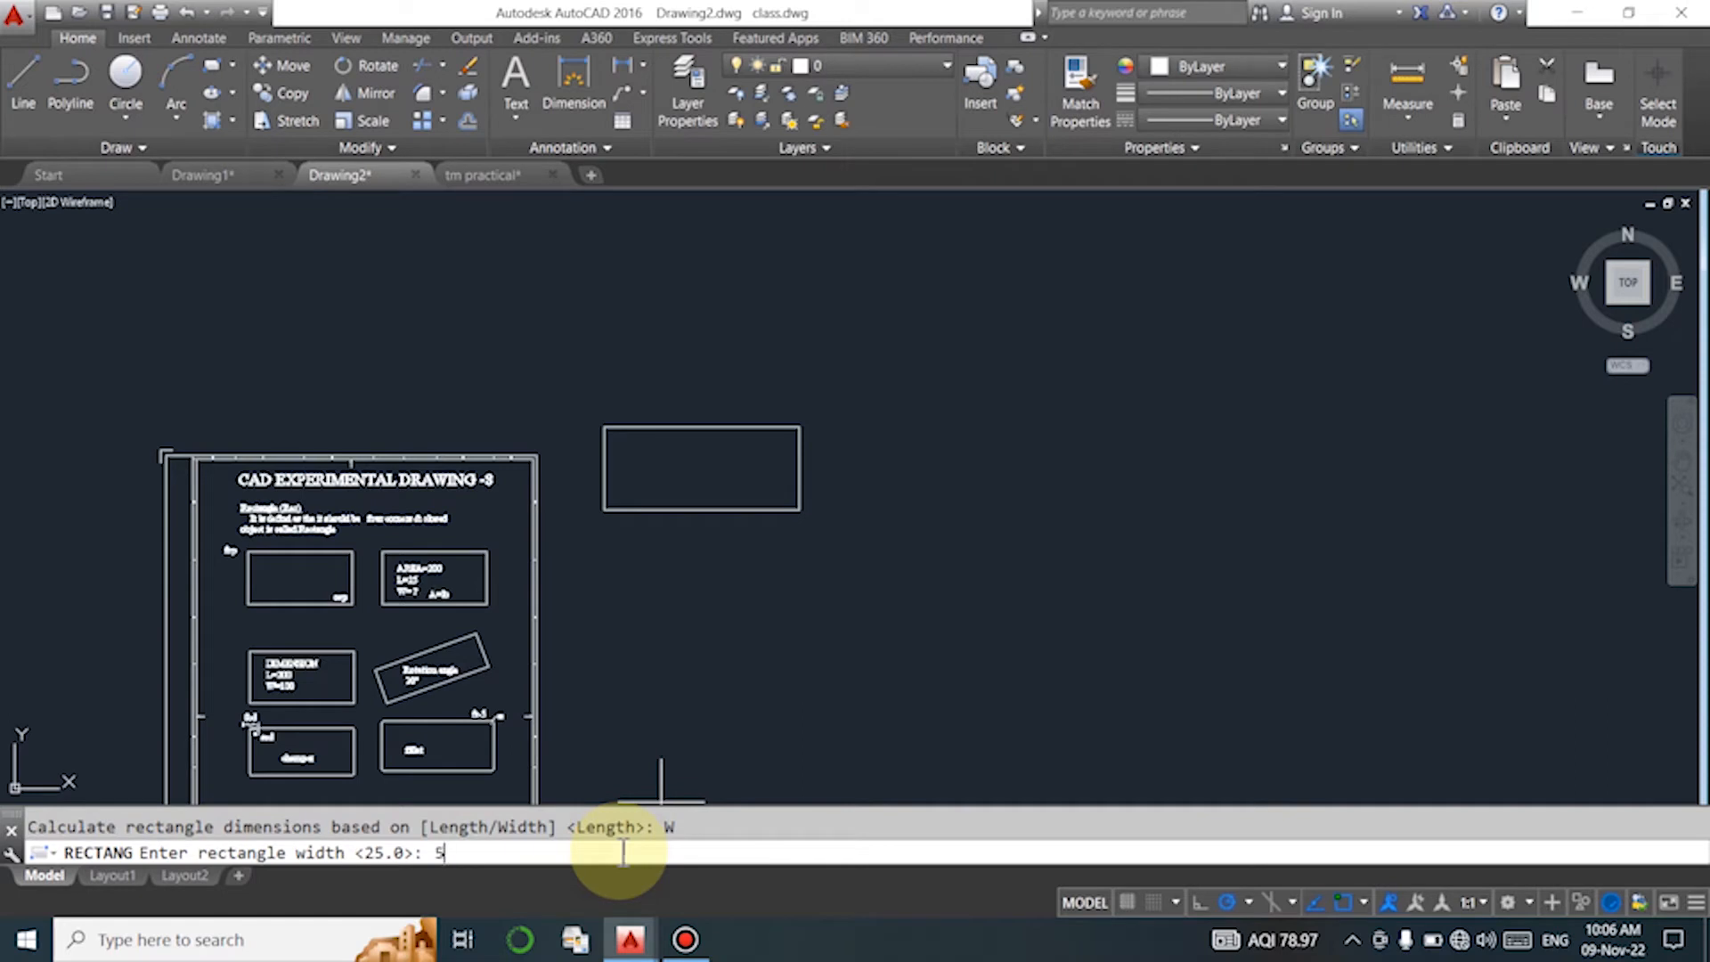
key(Return)
click(931, 542)
click(875, 534)
Add a linear dimension to the long vertical side of the narrow area-based rectangle, placed to its right.
scroll(927, 431, up, 4)
scroll(927, 431, up, 5)
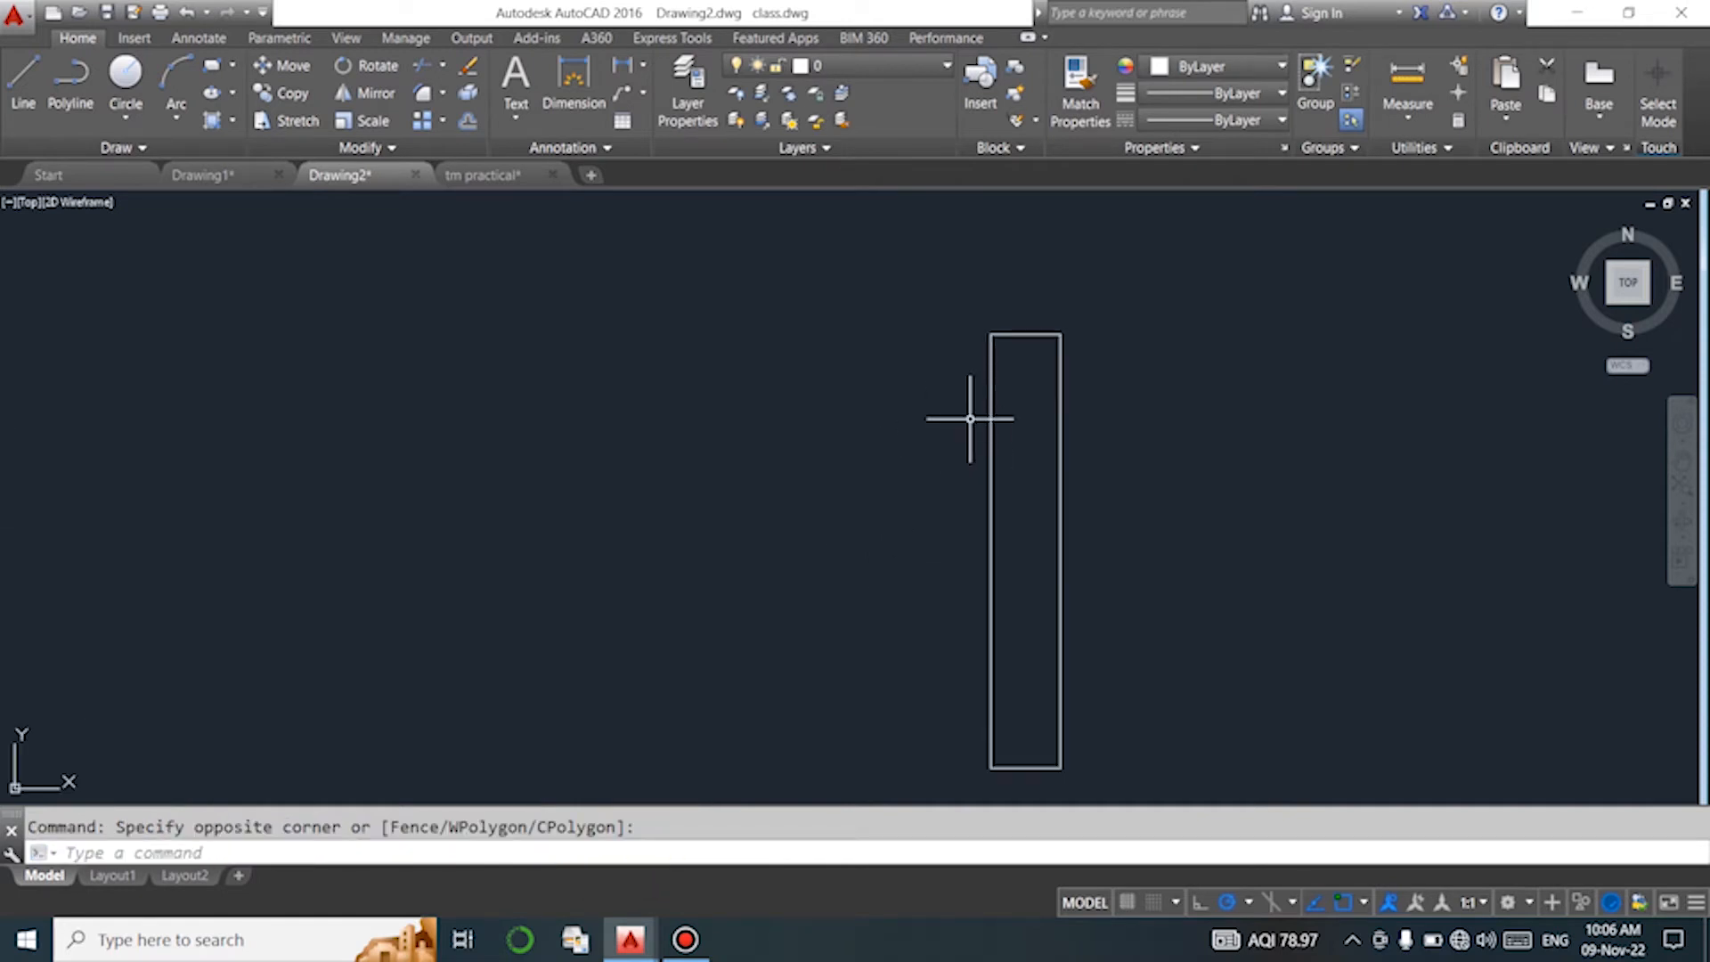
scroll(987, 423, down, 3)
click(626, 69)
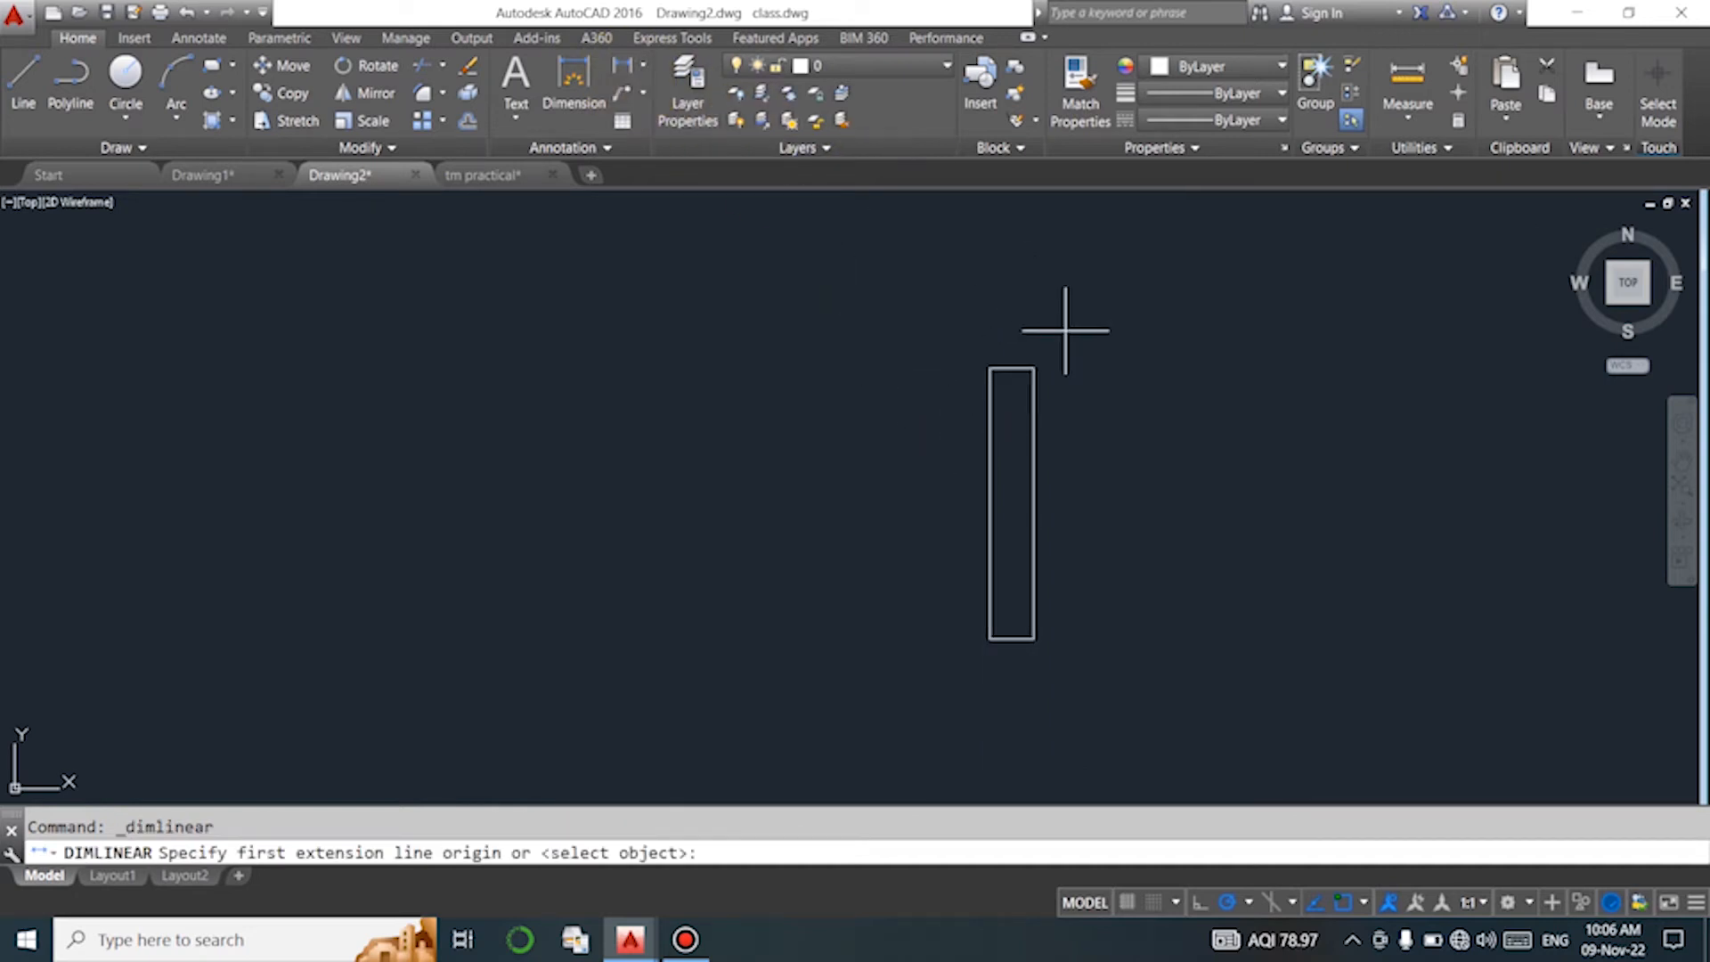
click(1034, 367)
click(1034, 640)
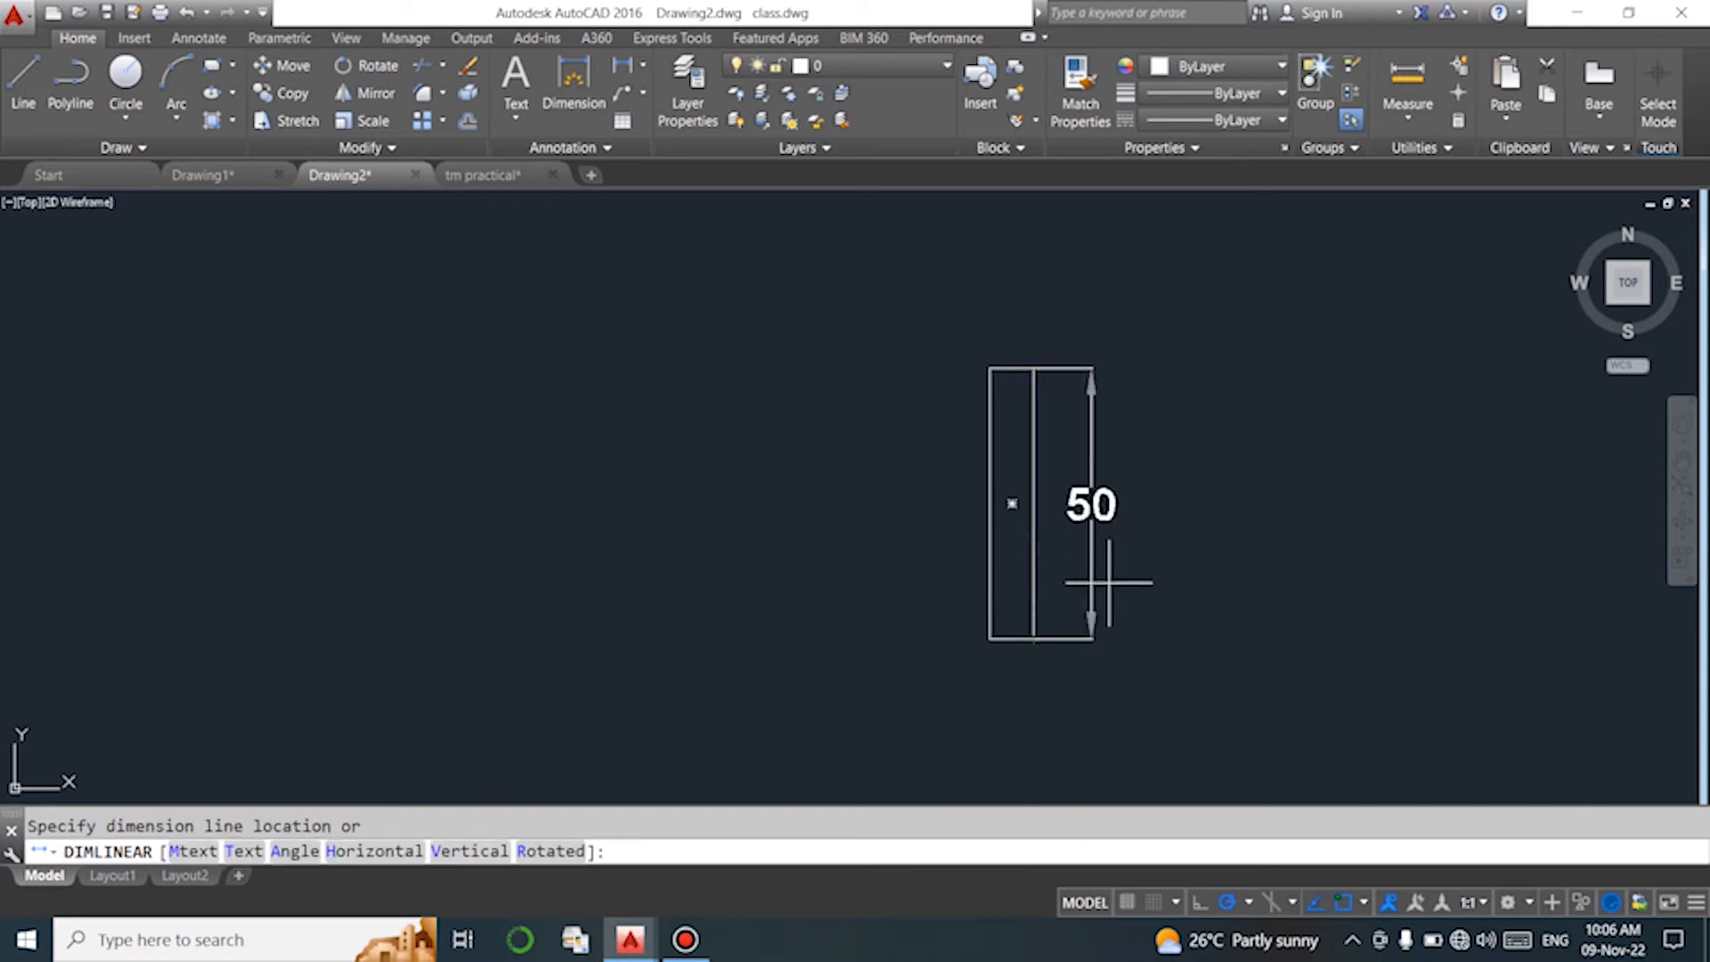
click(1306, 546)
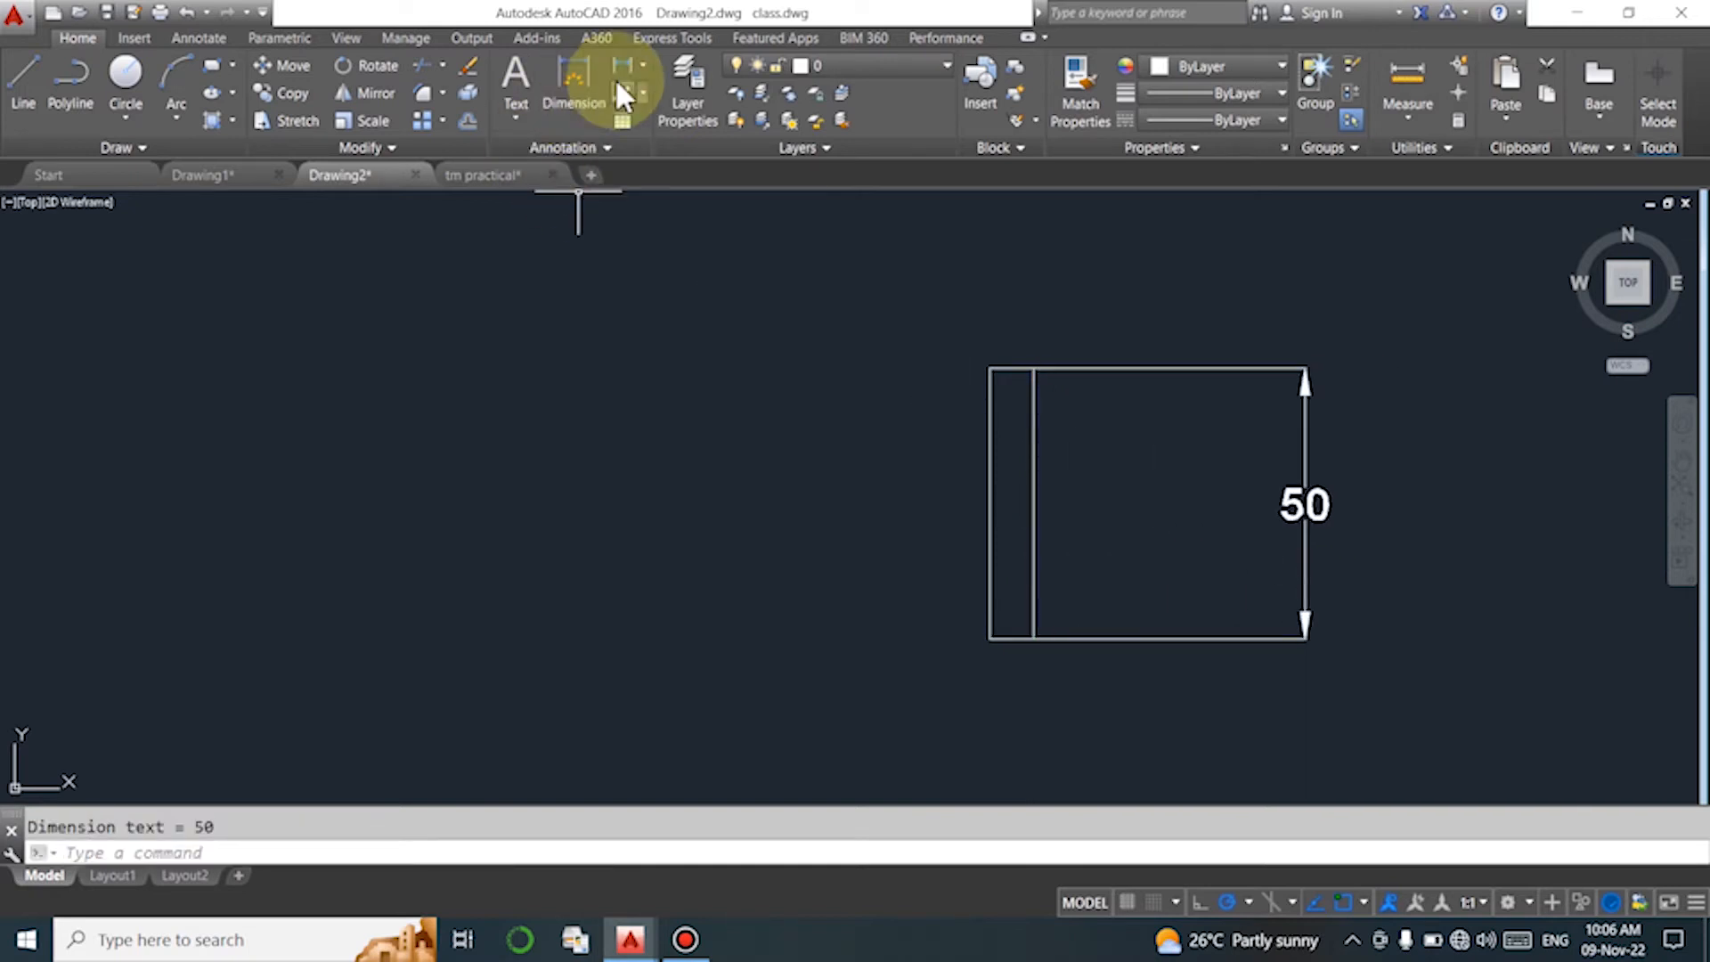
Add a linear dimension across the bottom edge of the narrow rectangle, placed below it.
click(621, 85)
scroll(1042, 699, up, 4)
click(1020, 550)
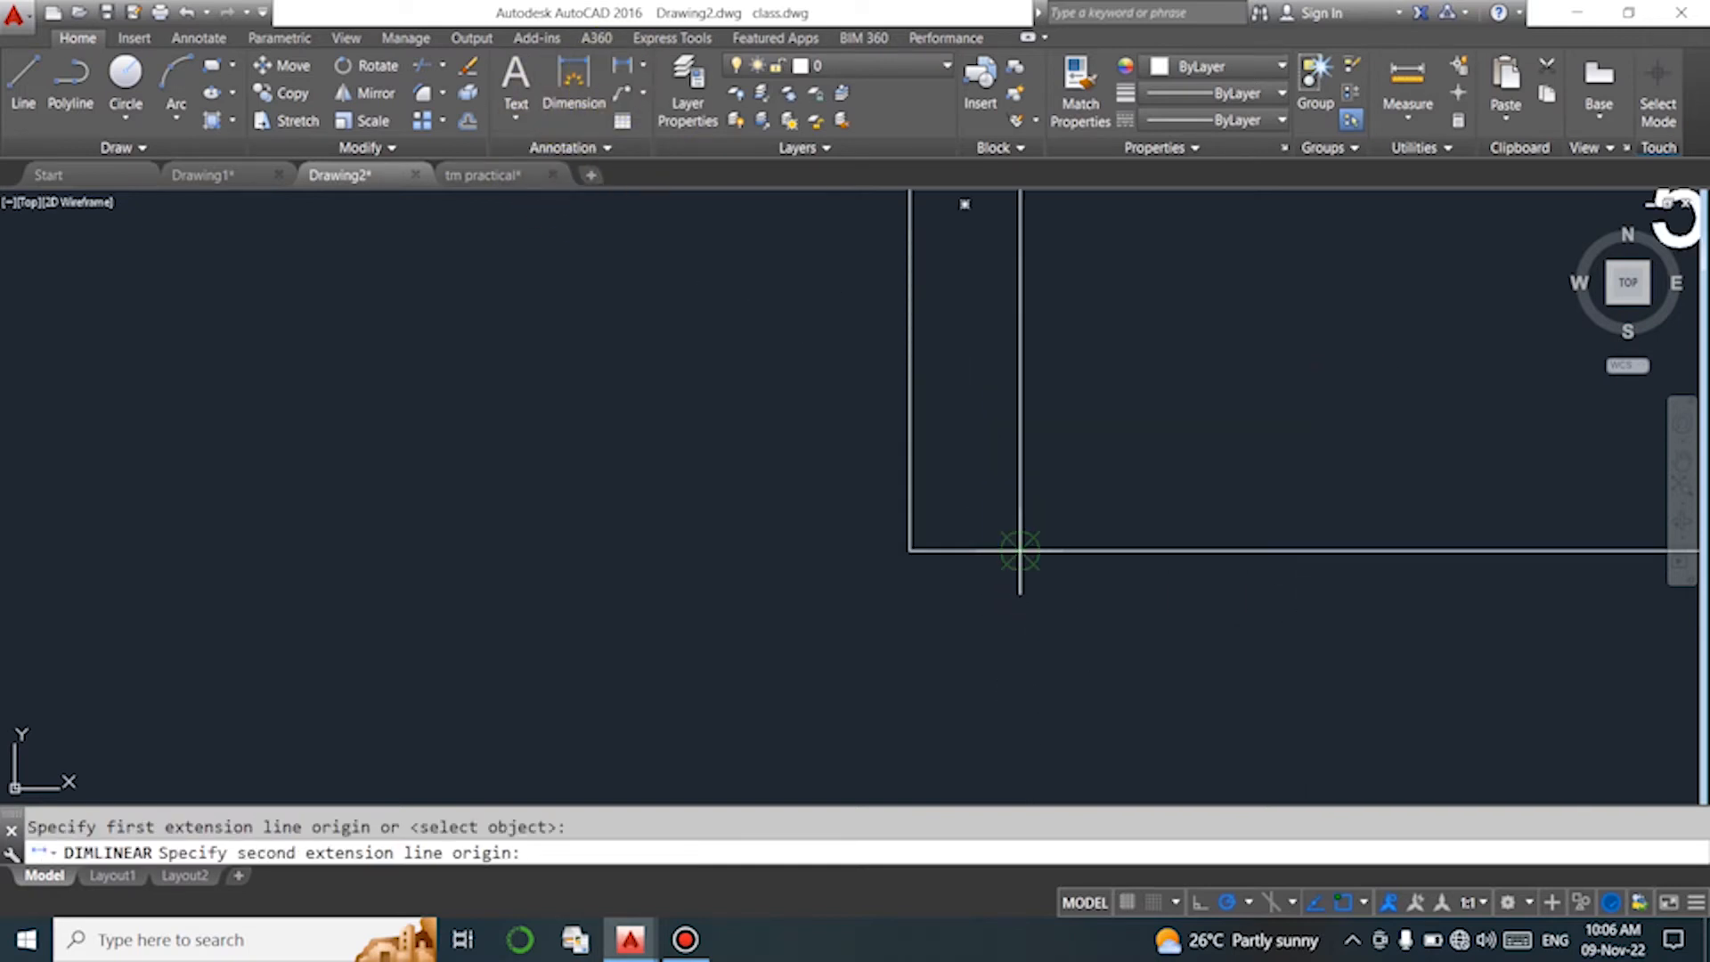
click(909, 550)
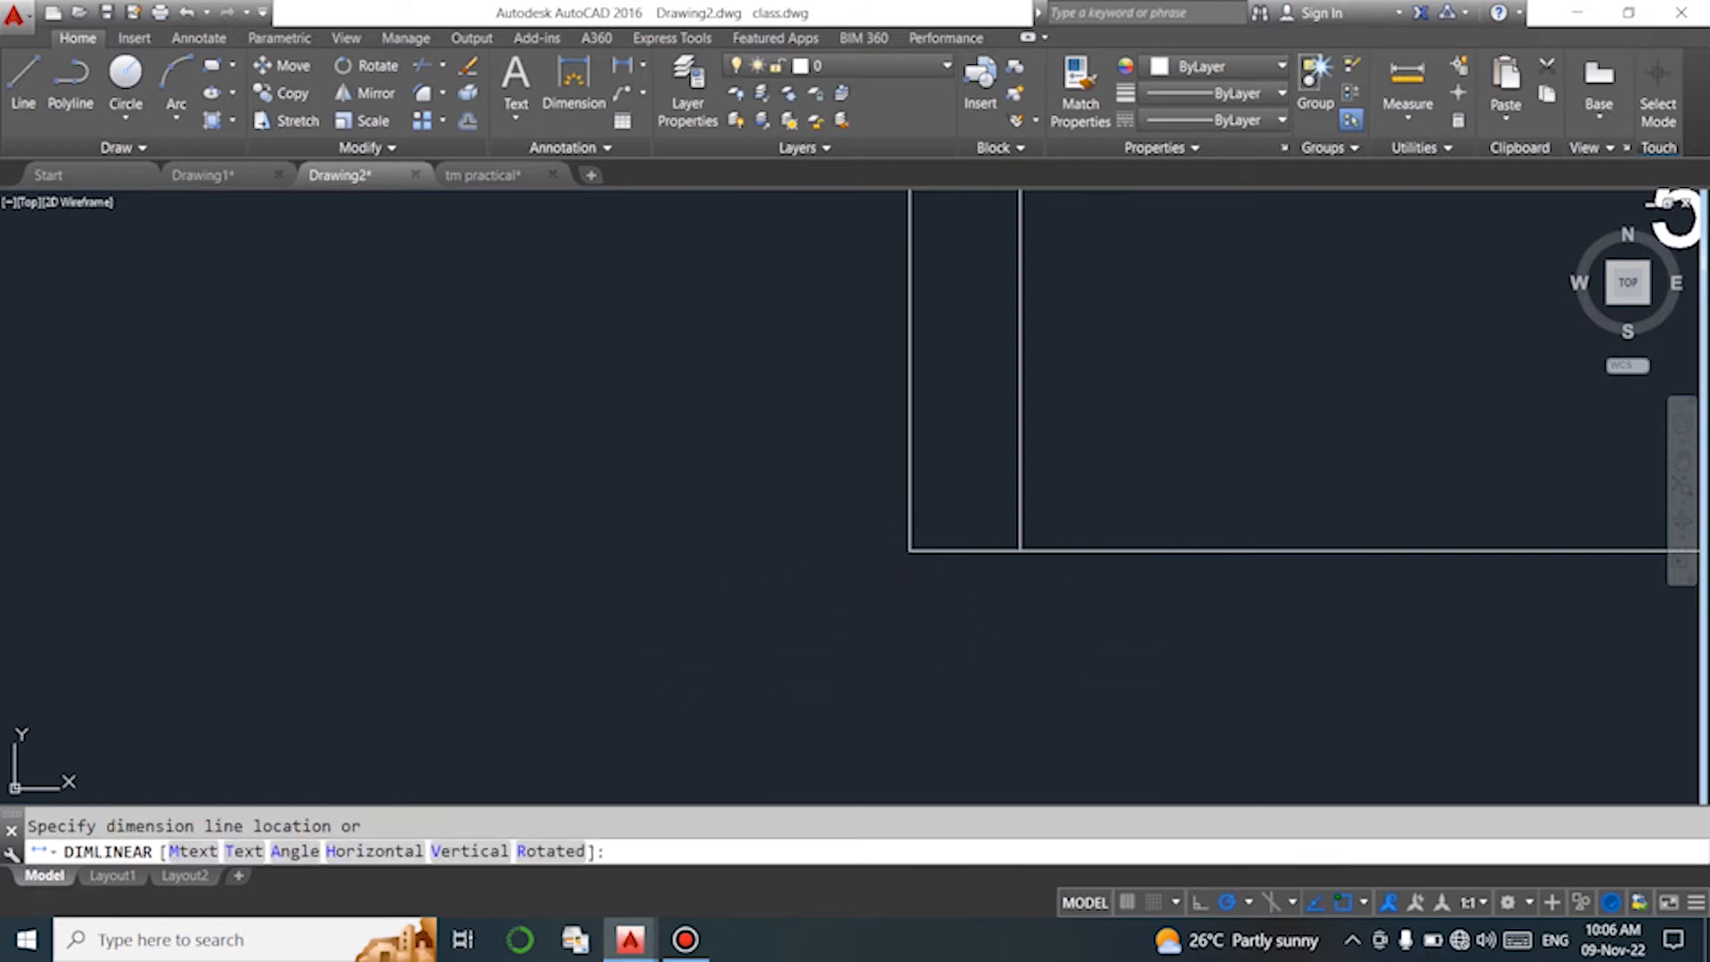
click(964, 708)
scroll(650, 655, down, 6)
scroll(766, 637, up, 4)
scroll(926, 605, down, 2)
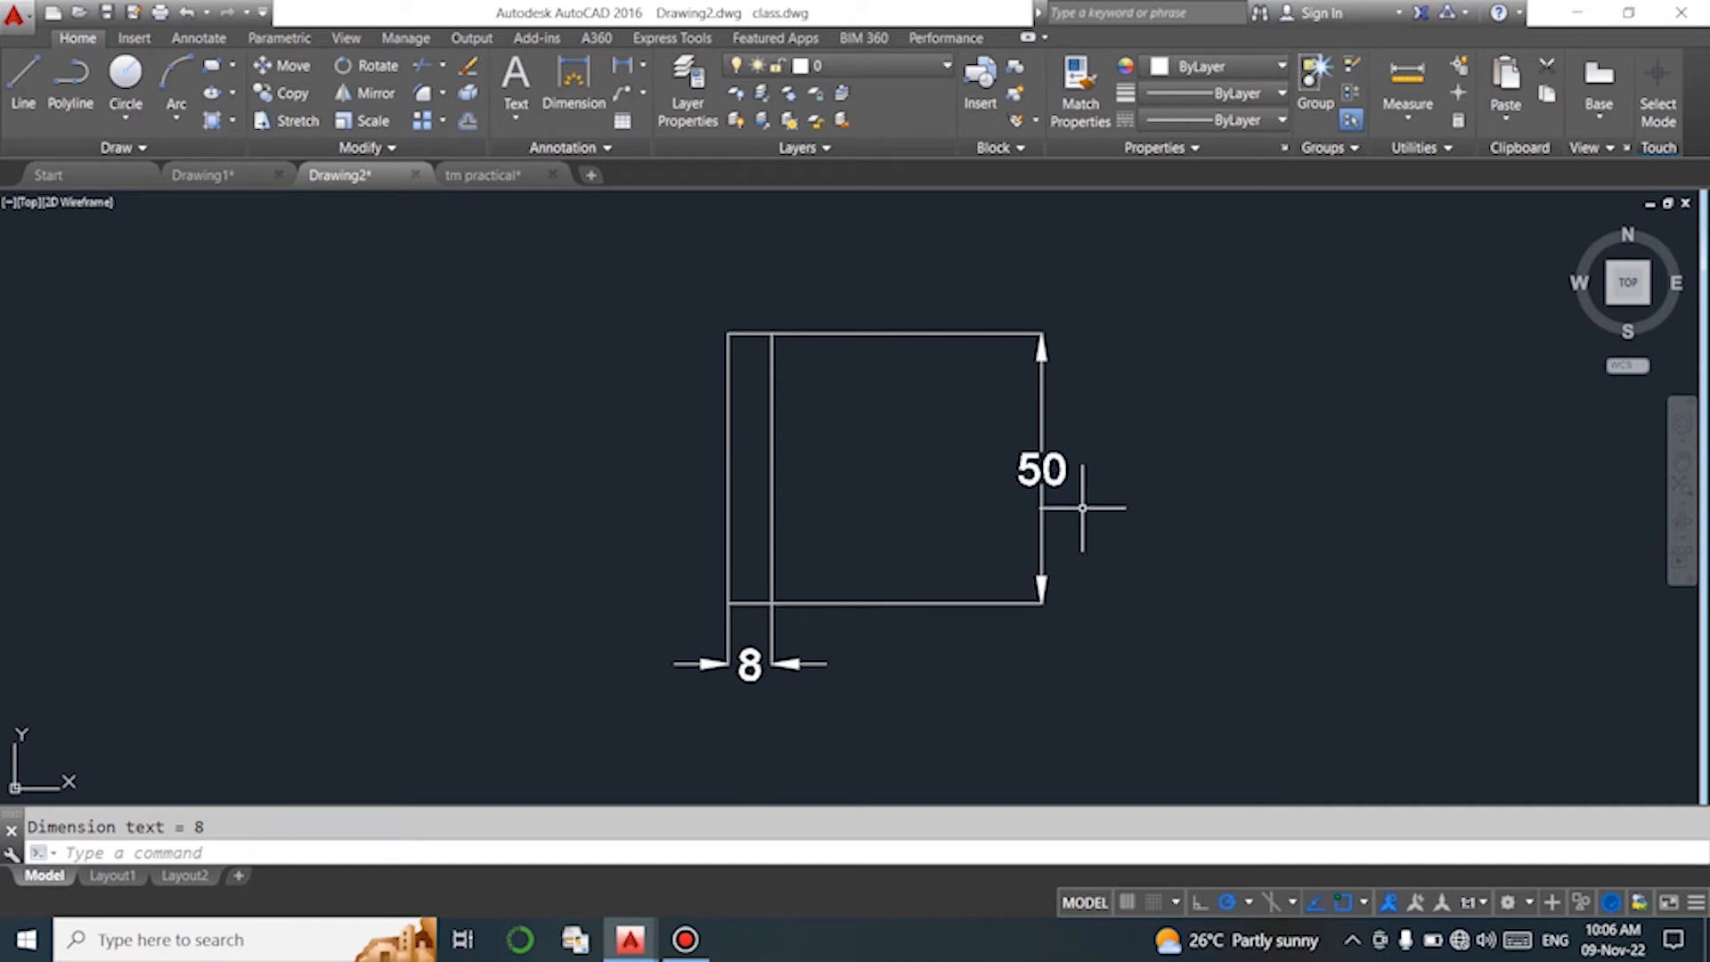
Draw a rectangle to the right of the dimensioned one using the Dimensions option, with length 200 and width 50.
scroll(726, 499, down, 4)
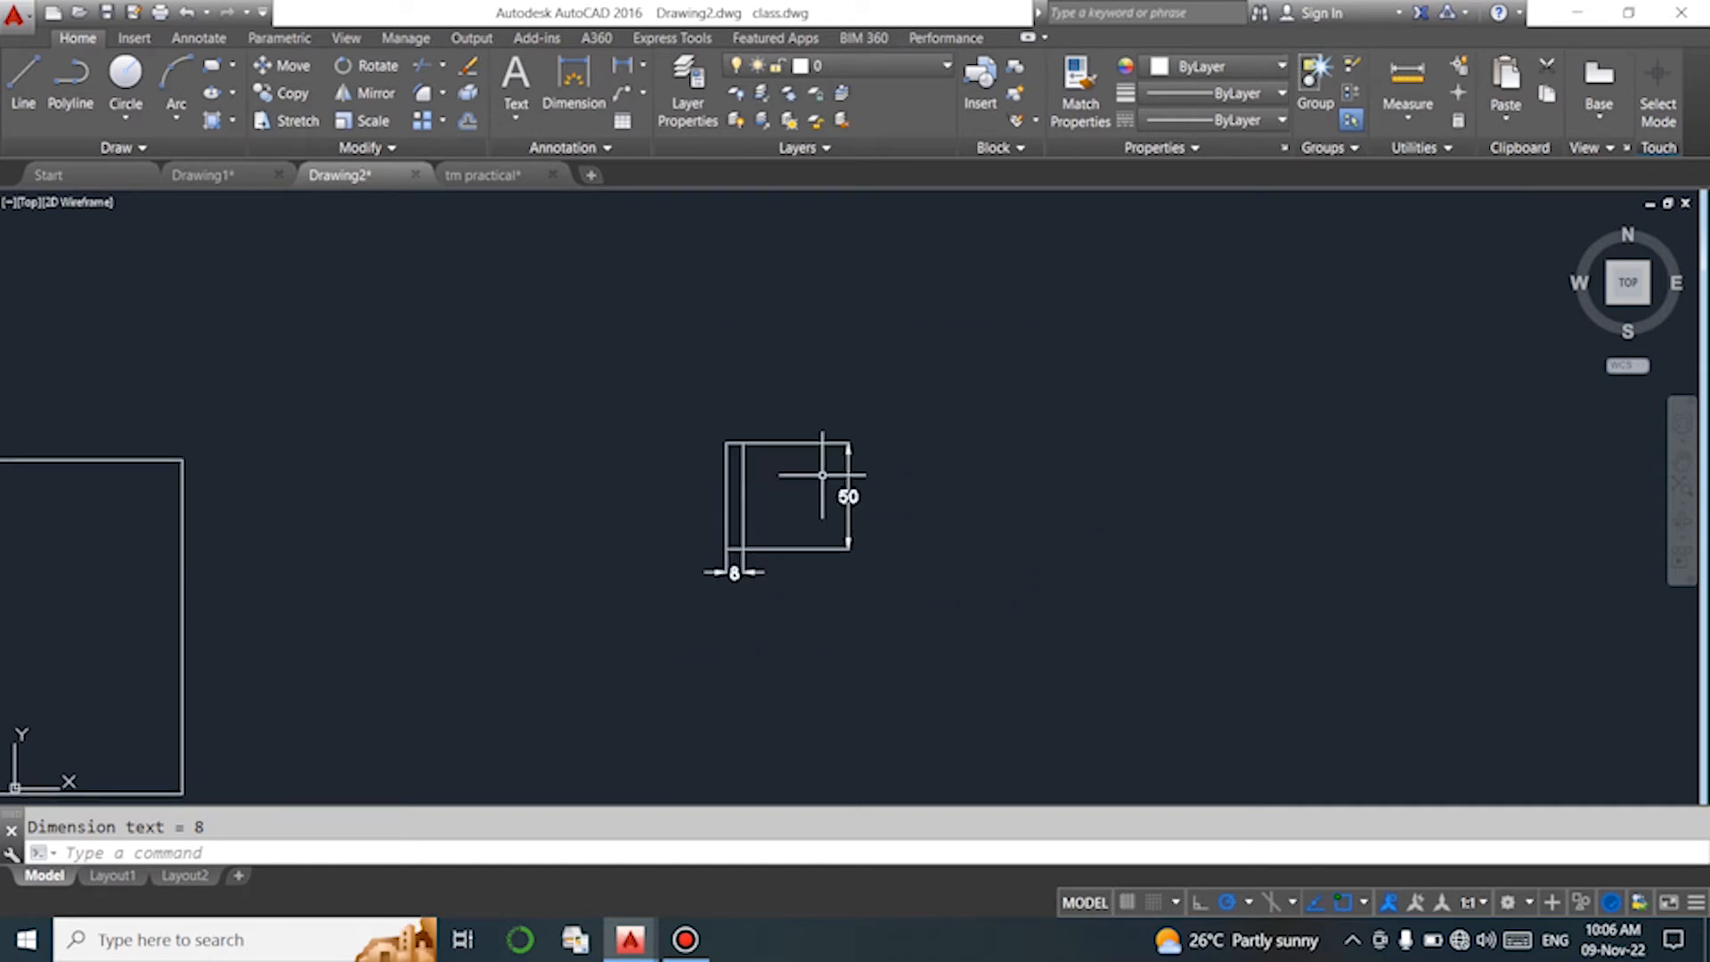
scroll(653, 477, down, 5)
scroll(653, 477, up, 10)
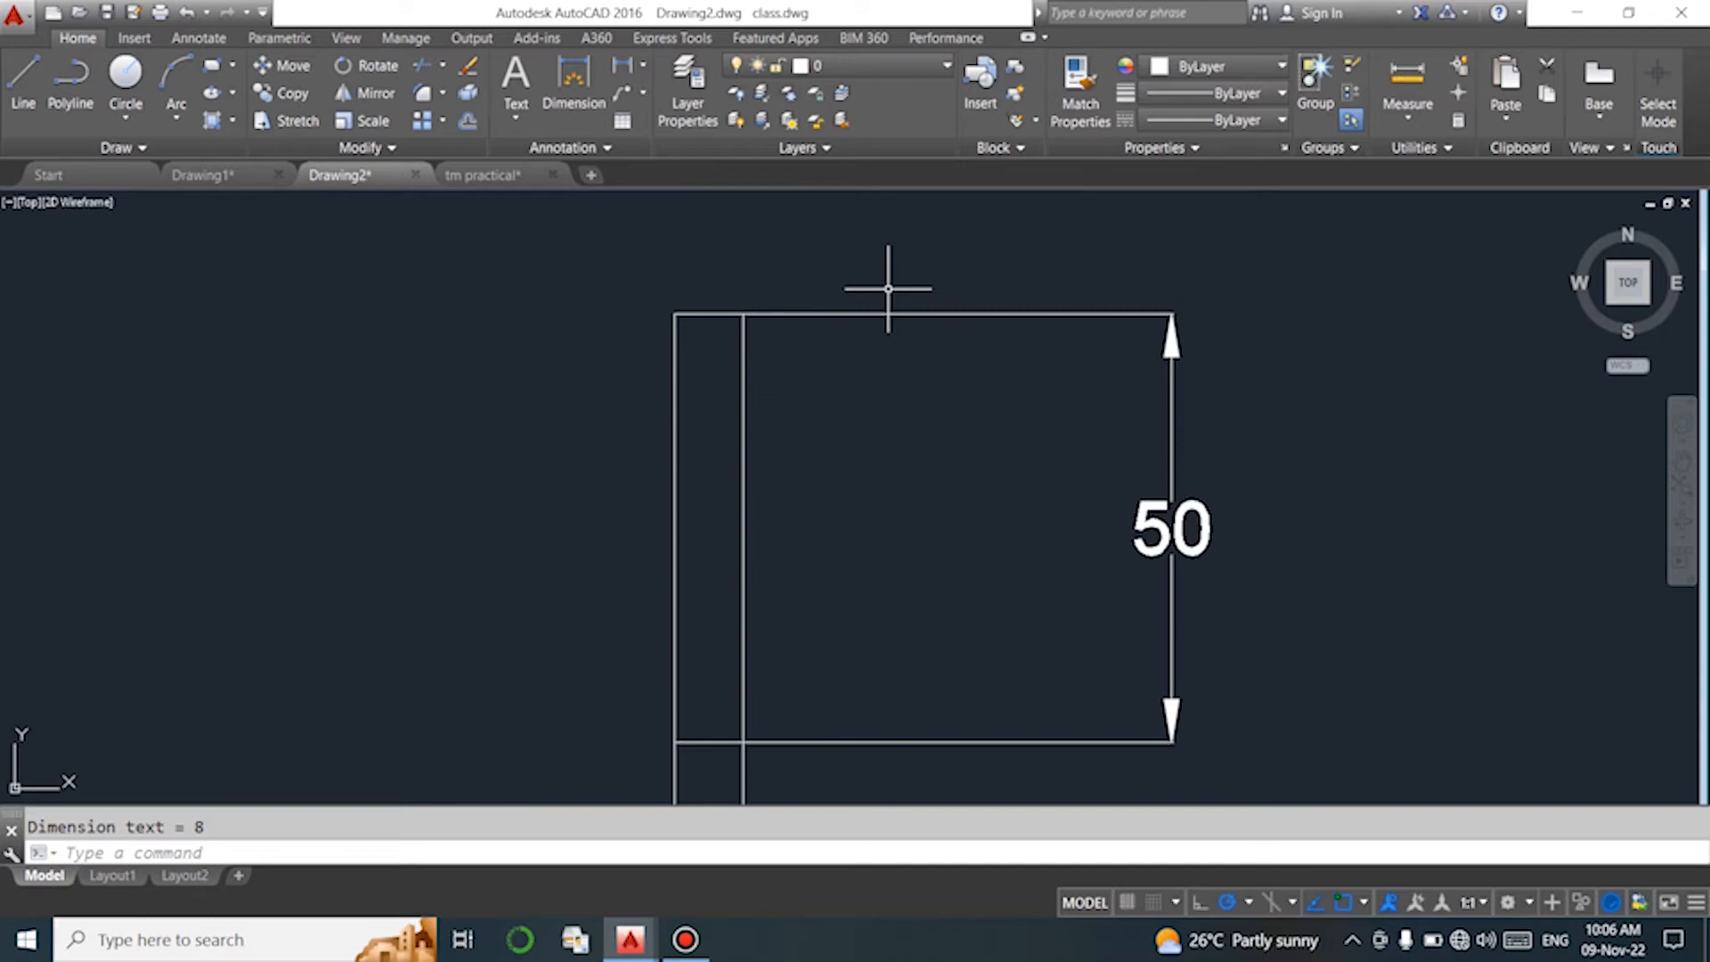
scroll(641, 355, down, 6)
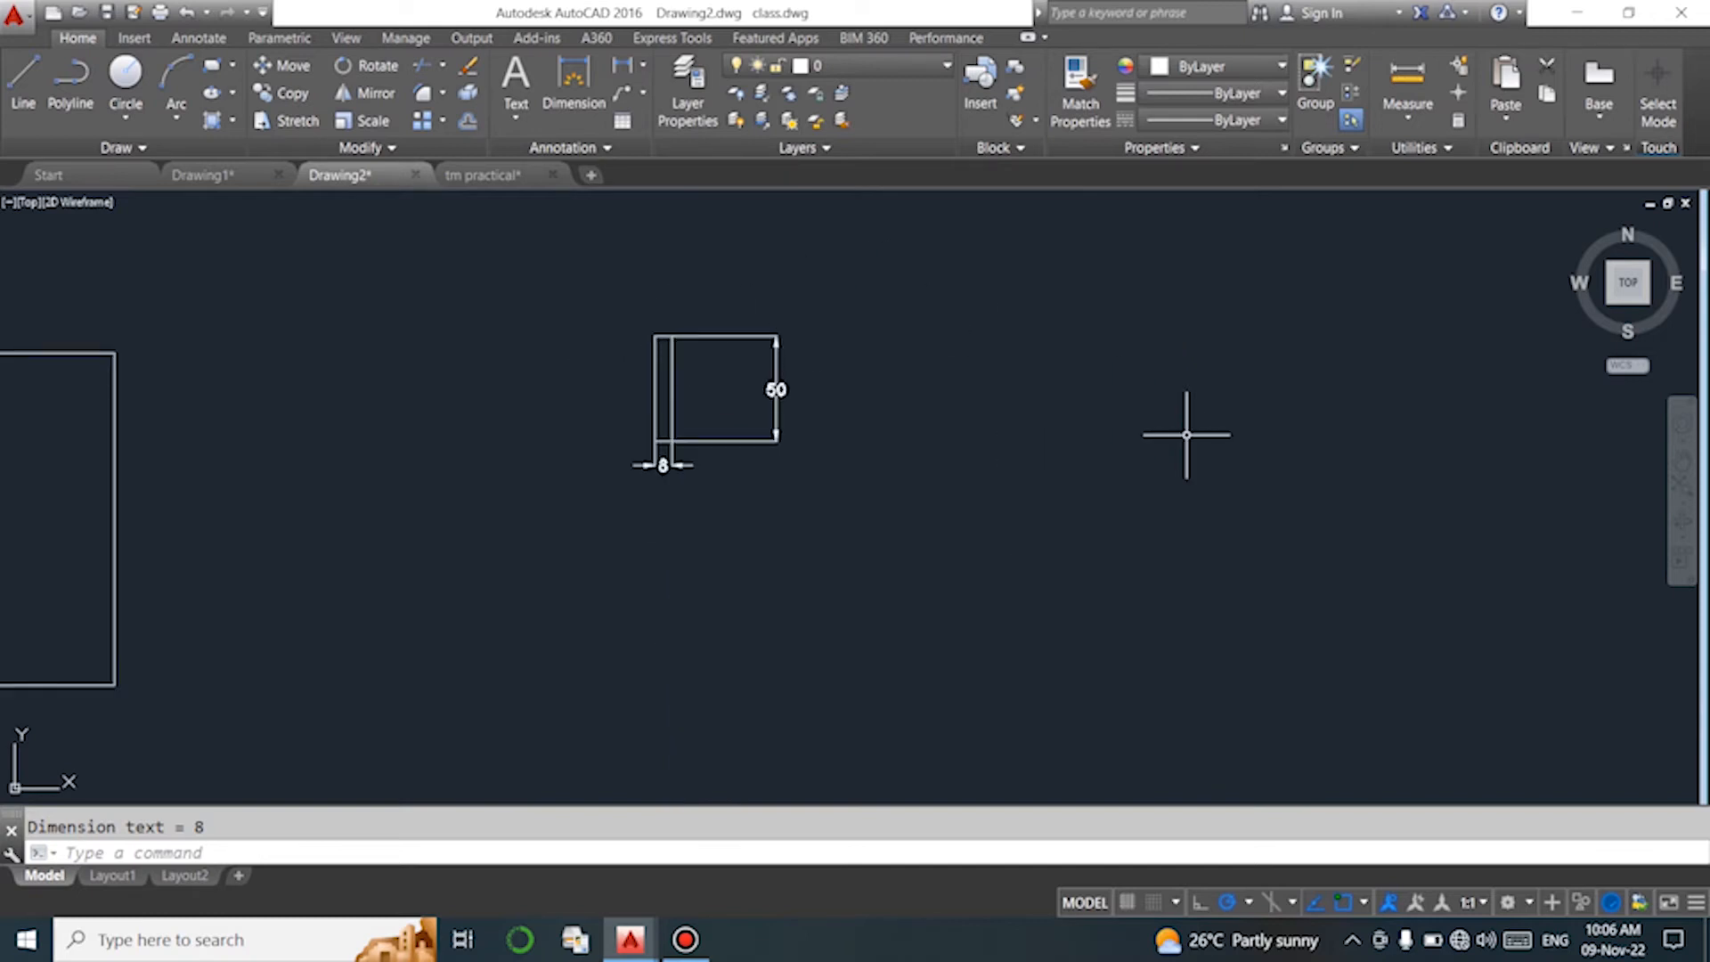
text(c)
key(Return)
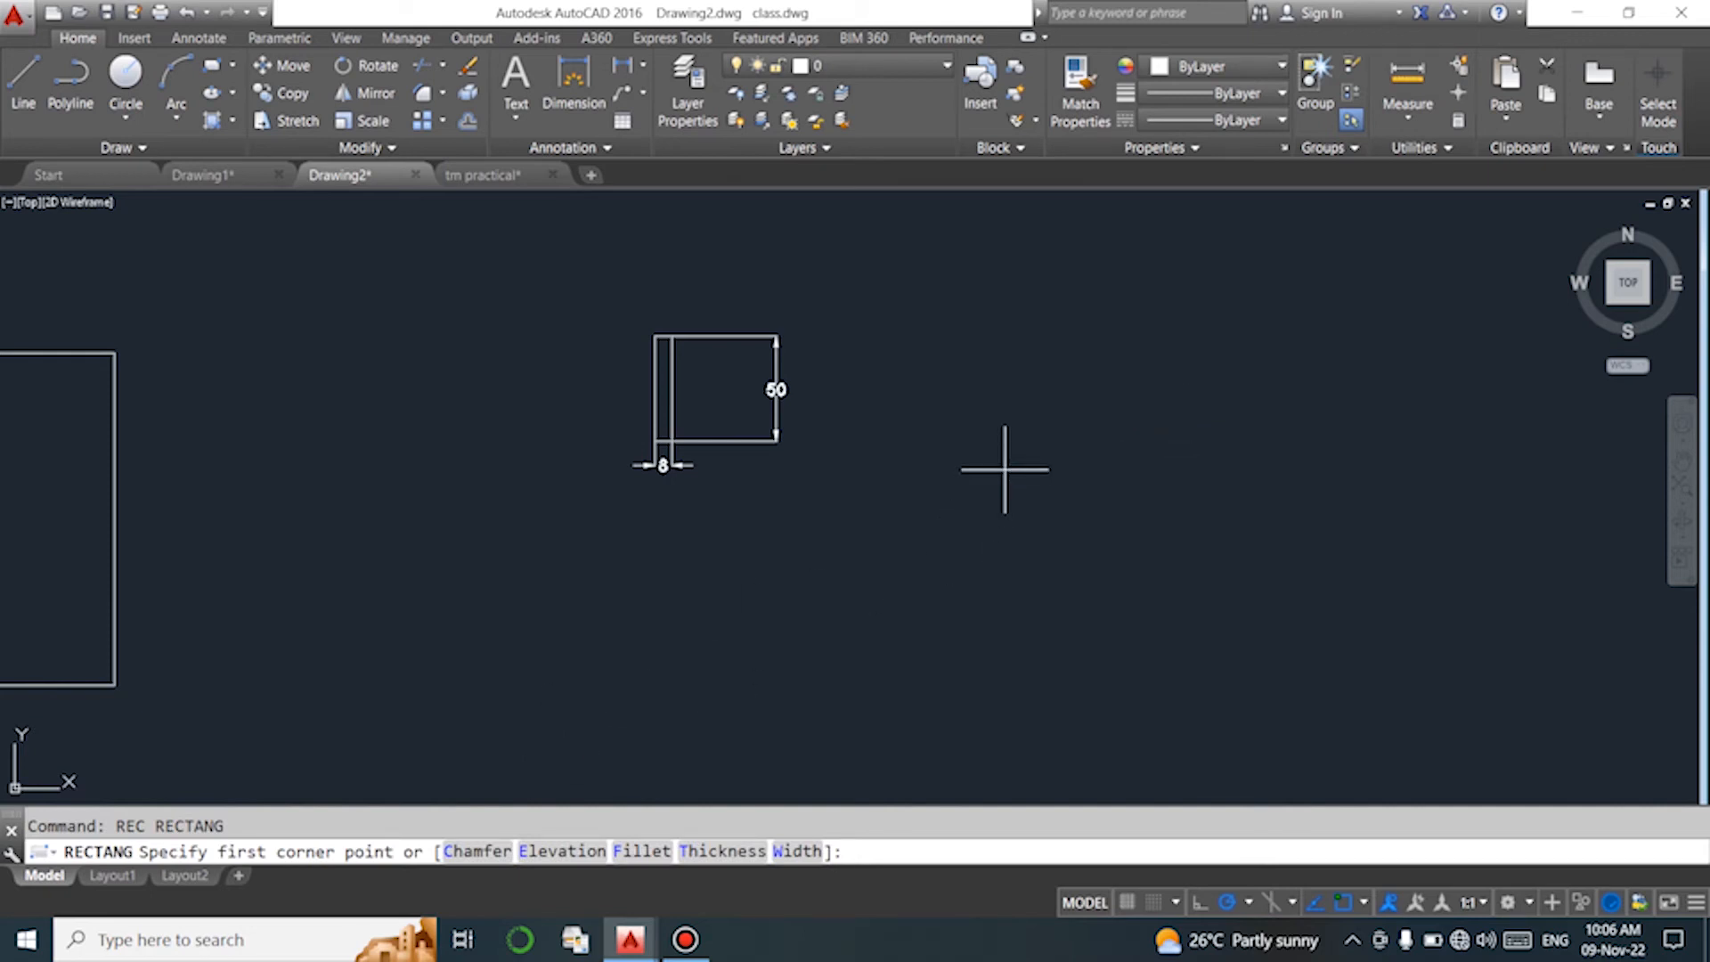
click(1005, 470)
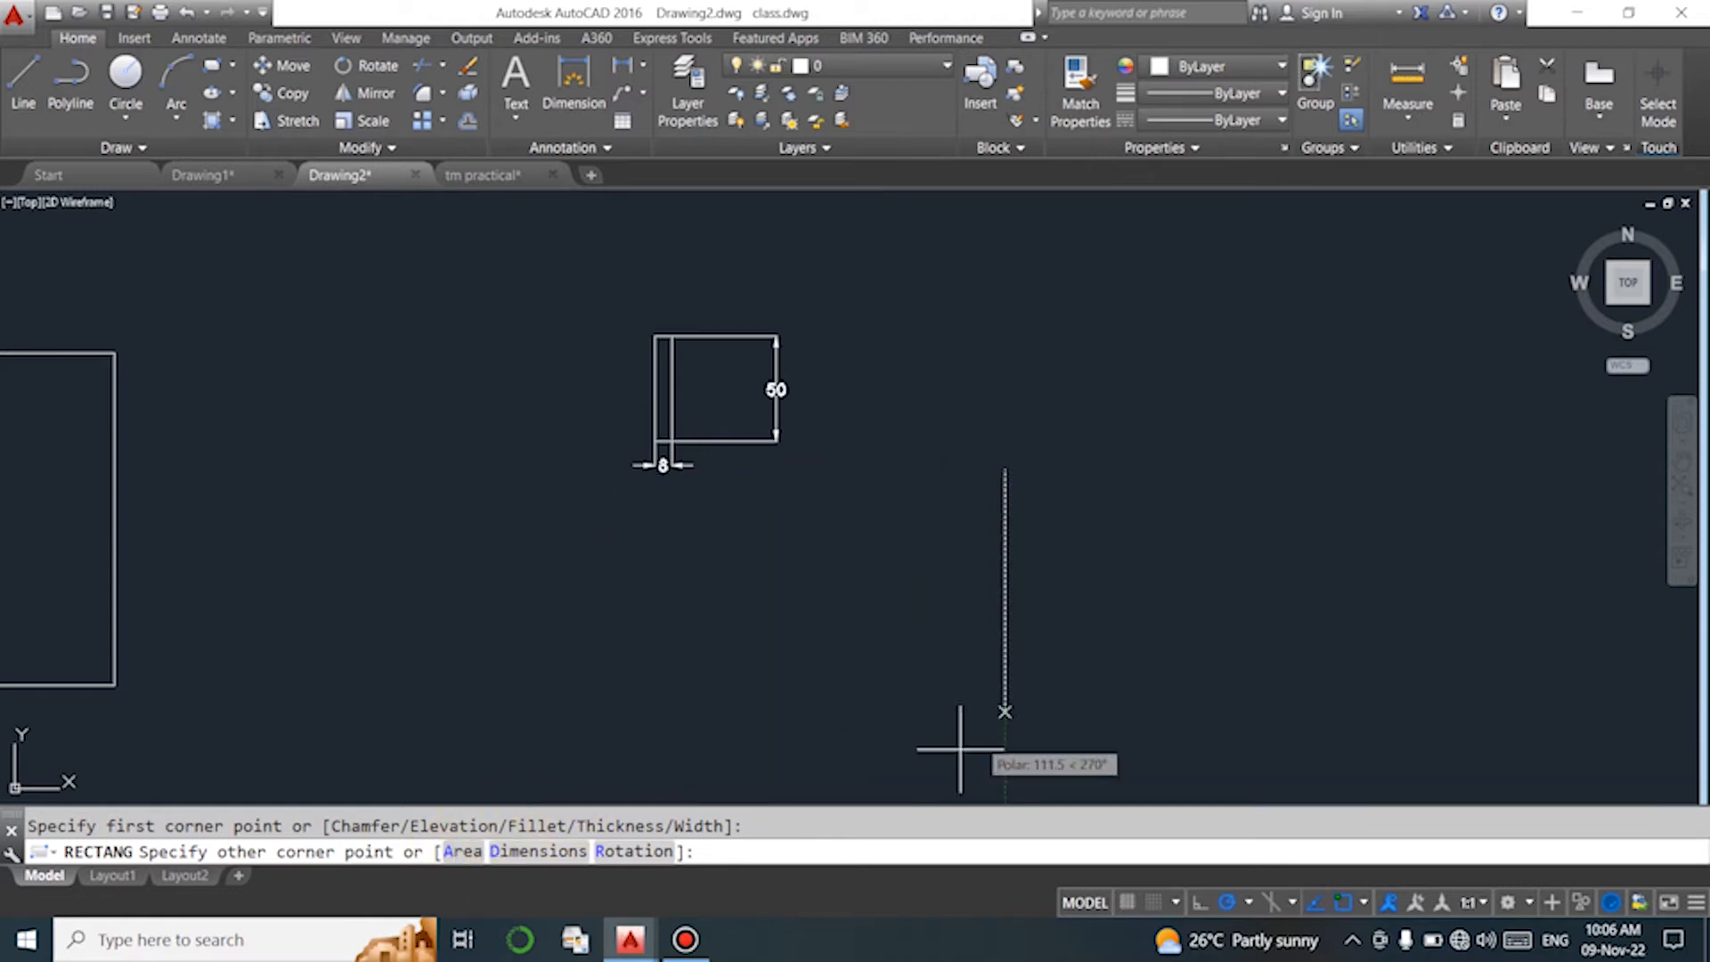
click(535, 853)
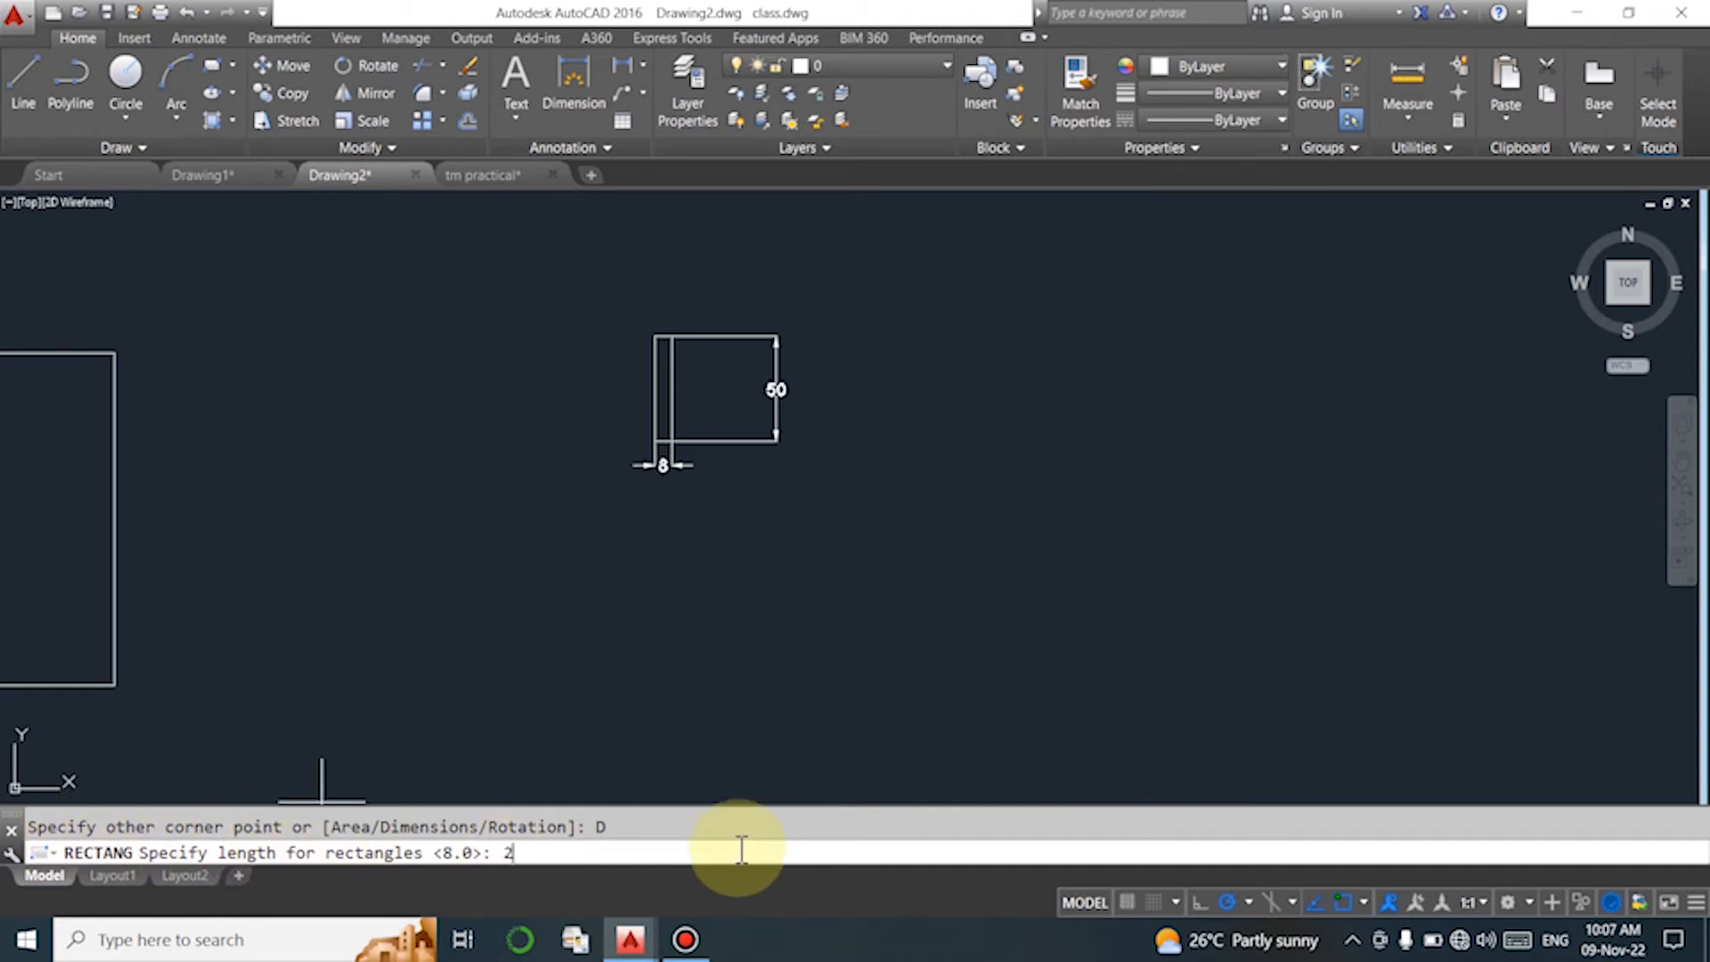
key(Return)
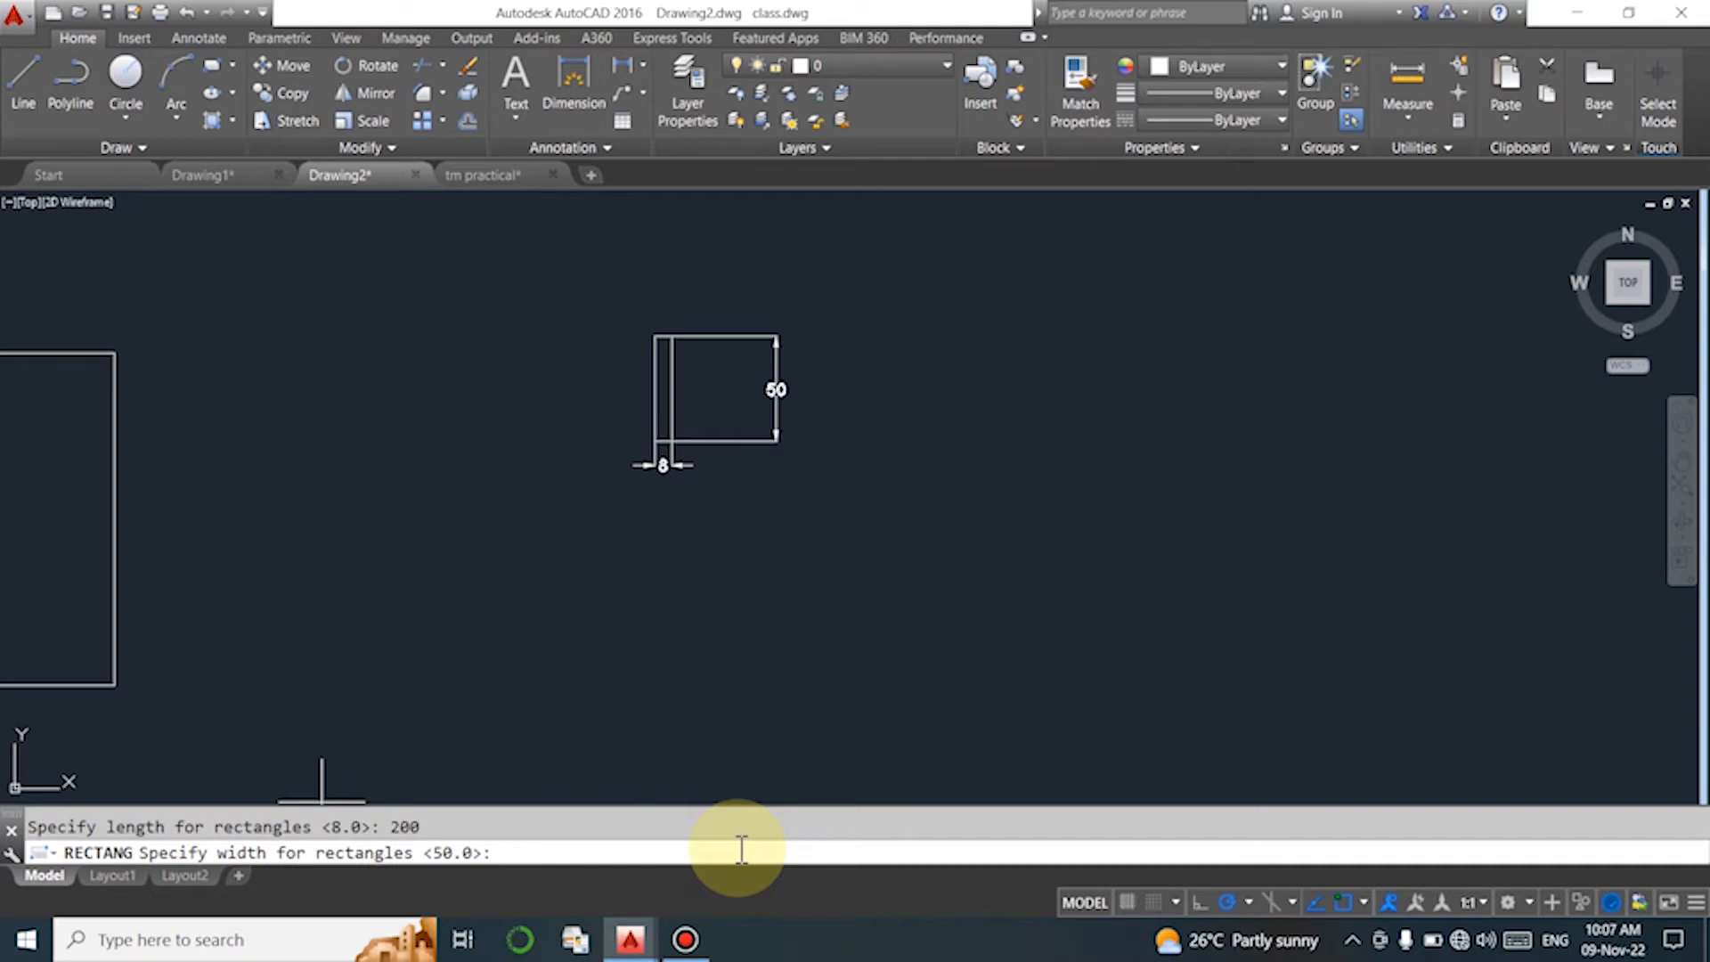
key(Return)
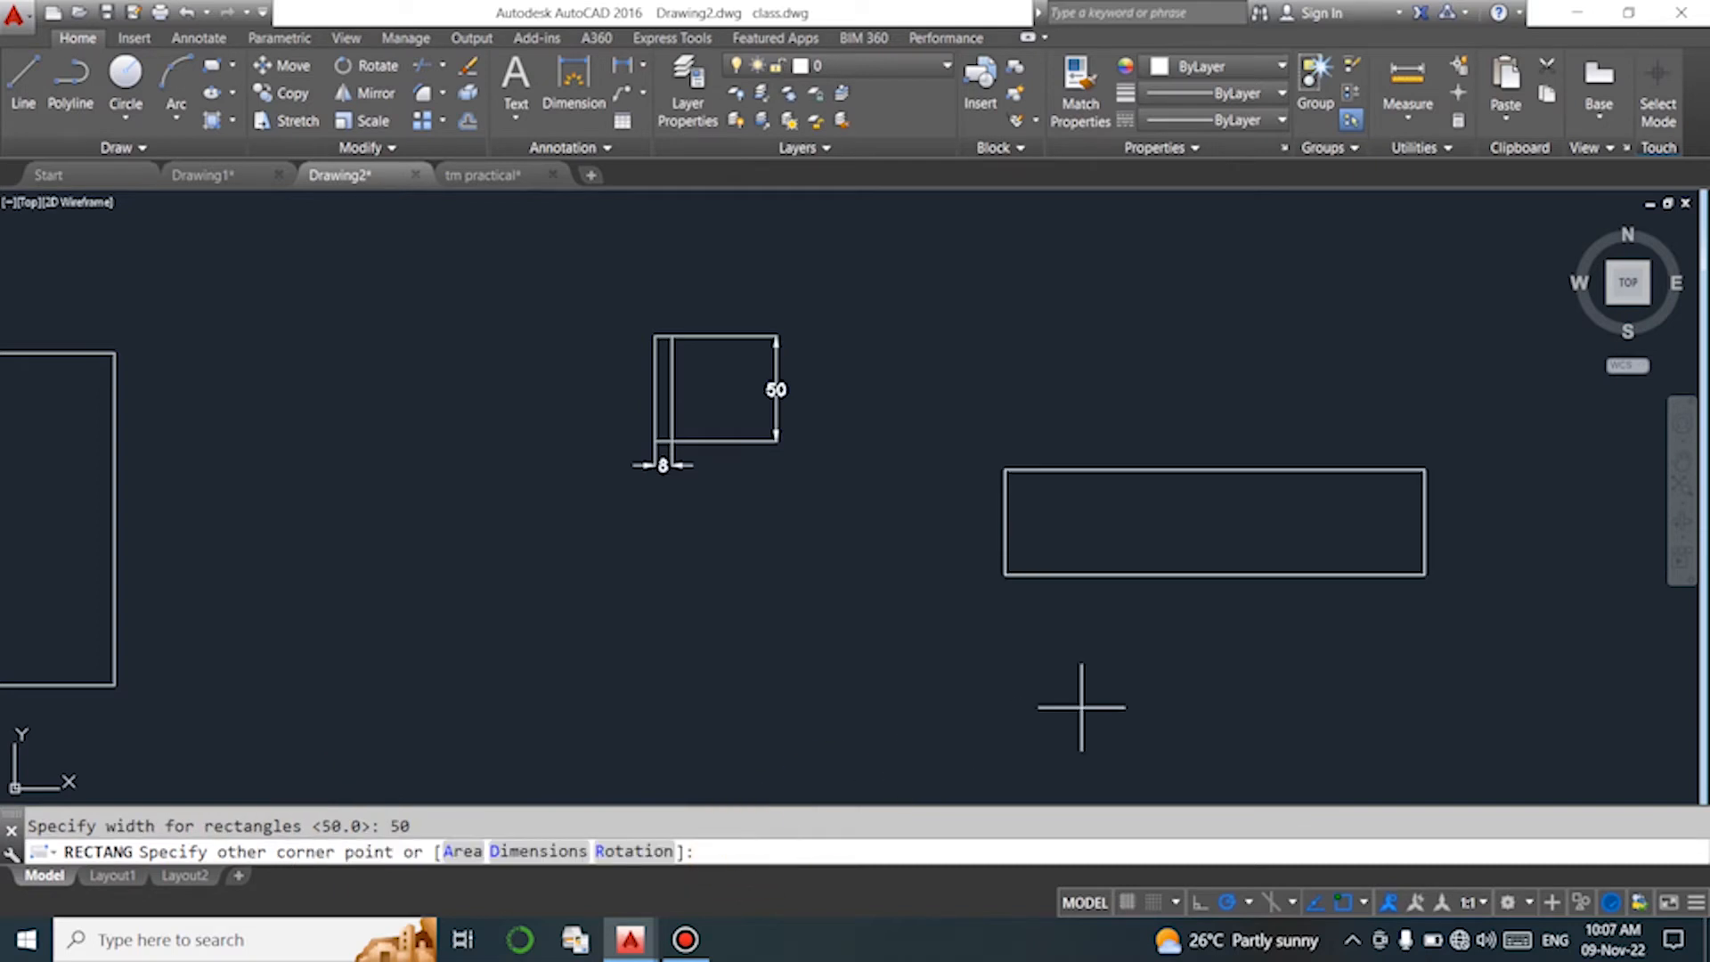
click(1256, 610)
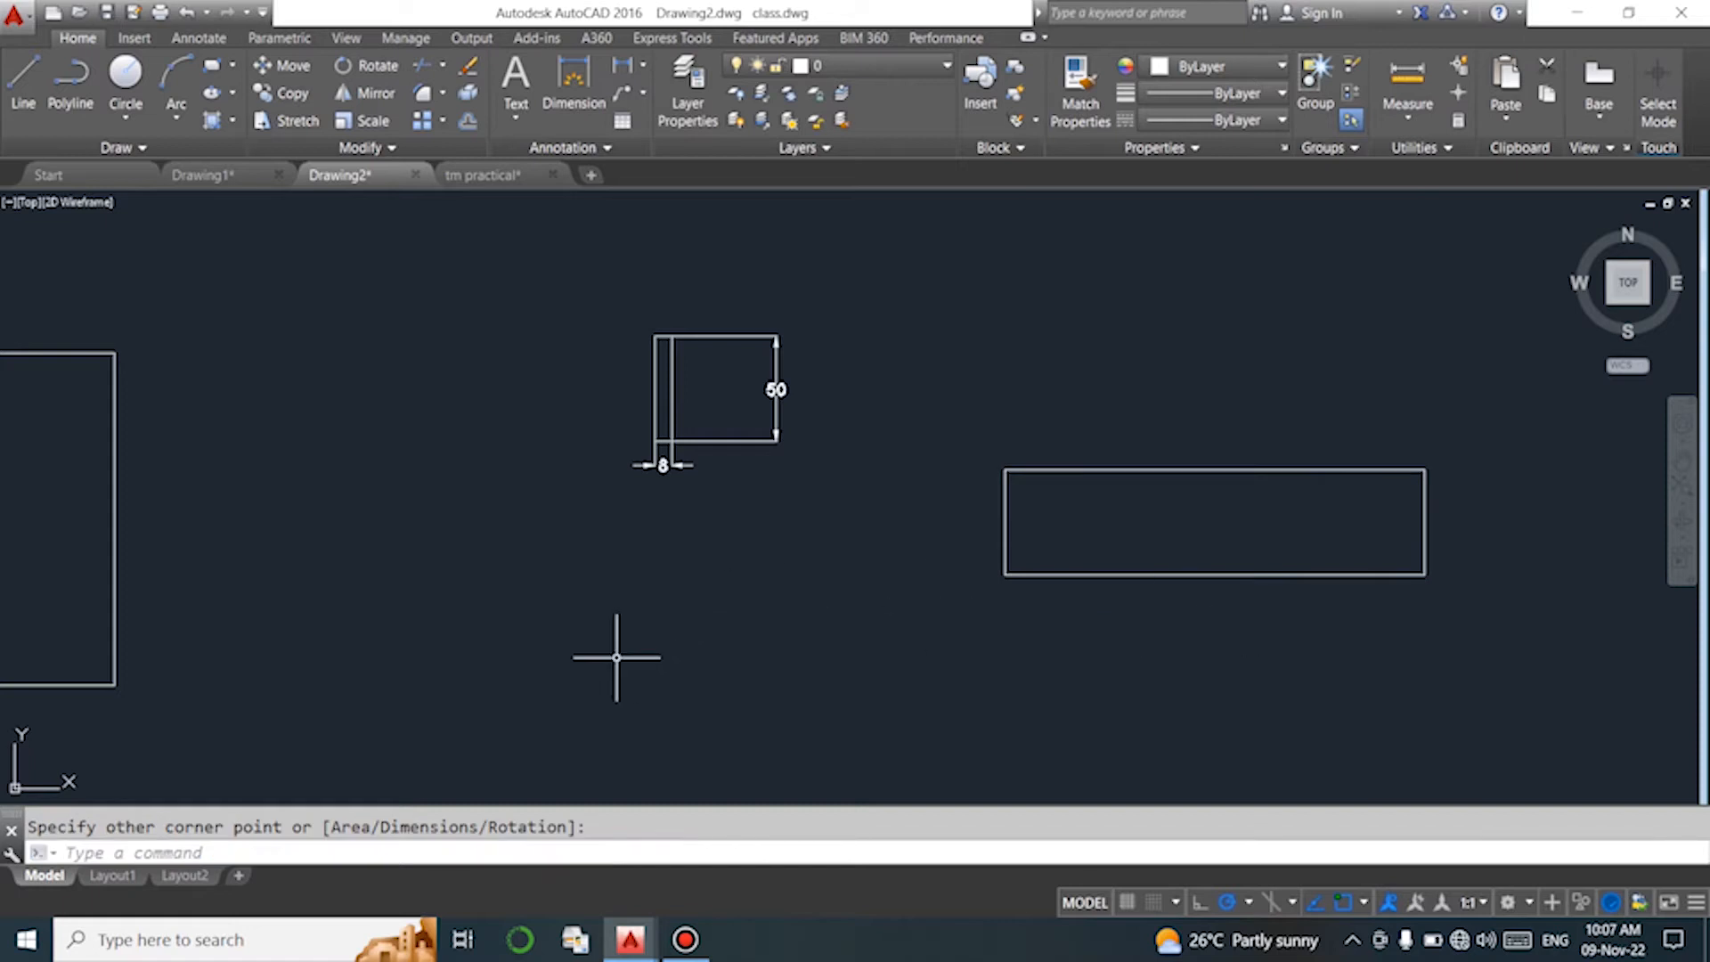
Dimension the top edge of the new long rectangle, with the dimension line above it.
scroll(630, 641, down, 3)
scroll(821, 620, up, 6)
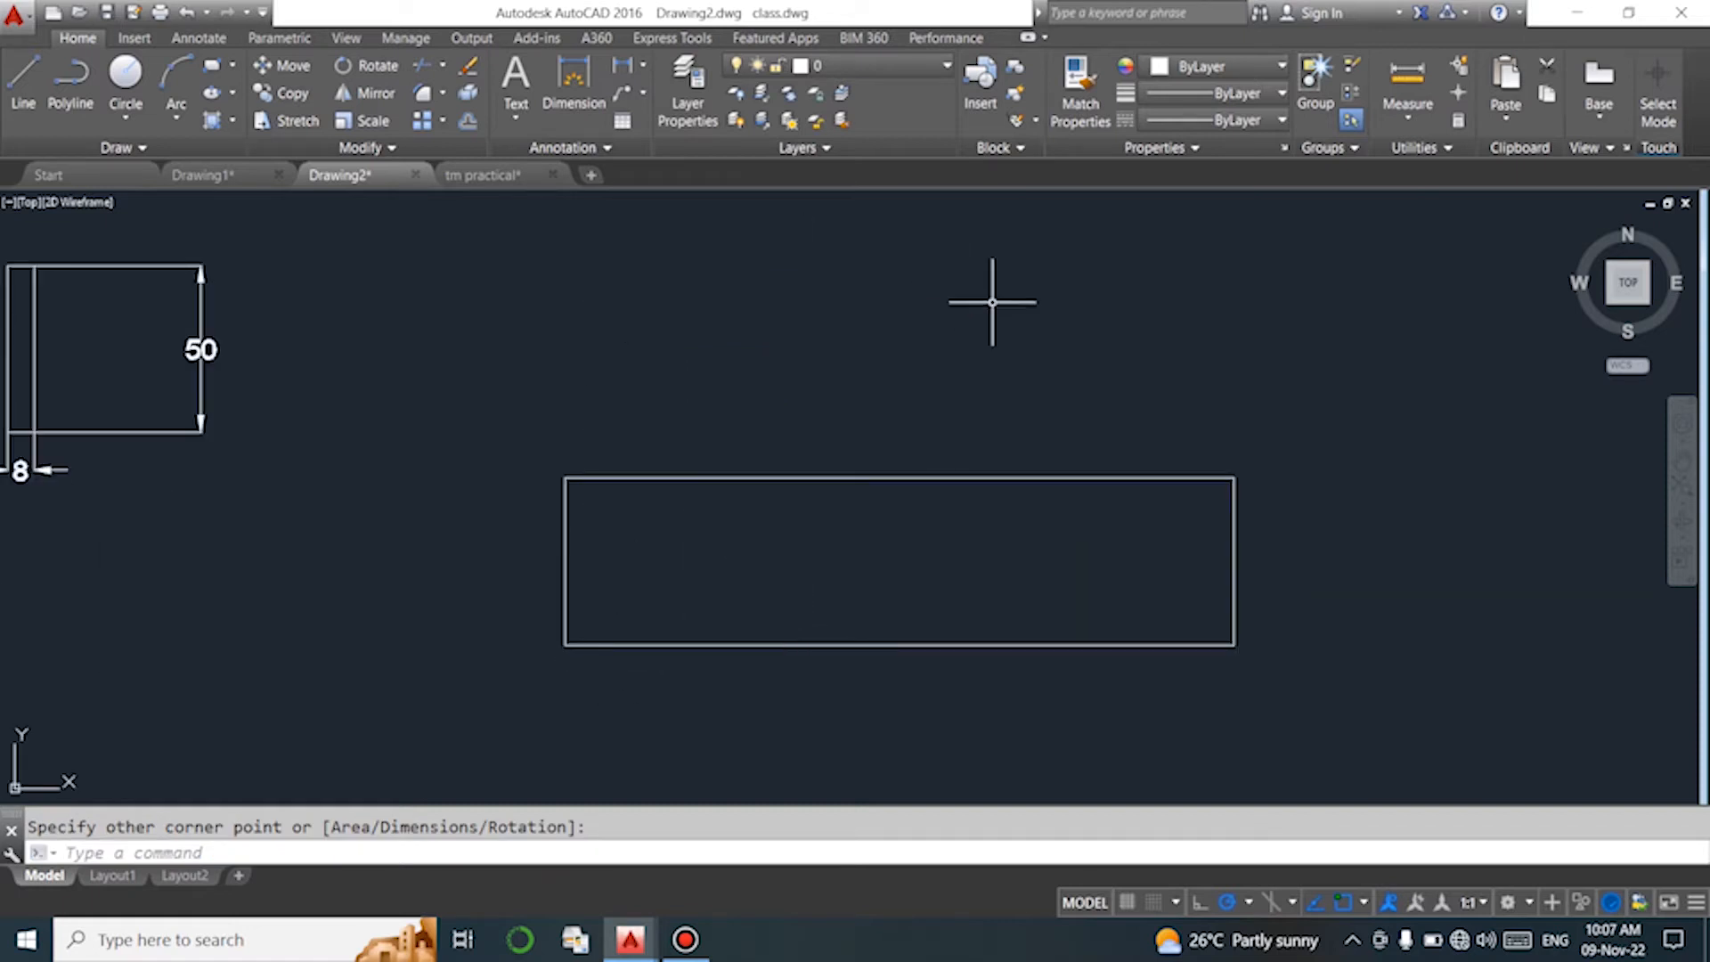
click(560, 78)
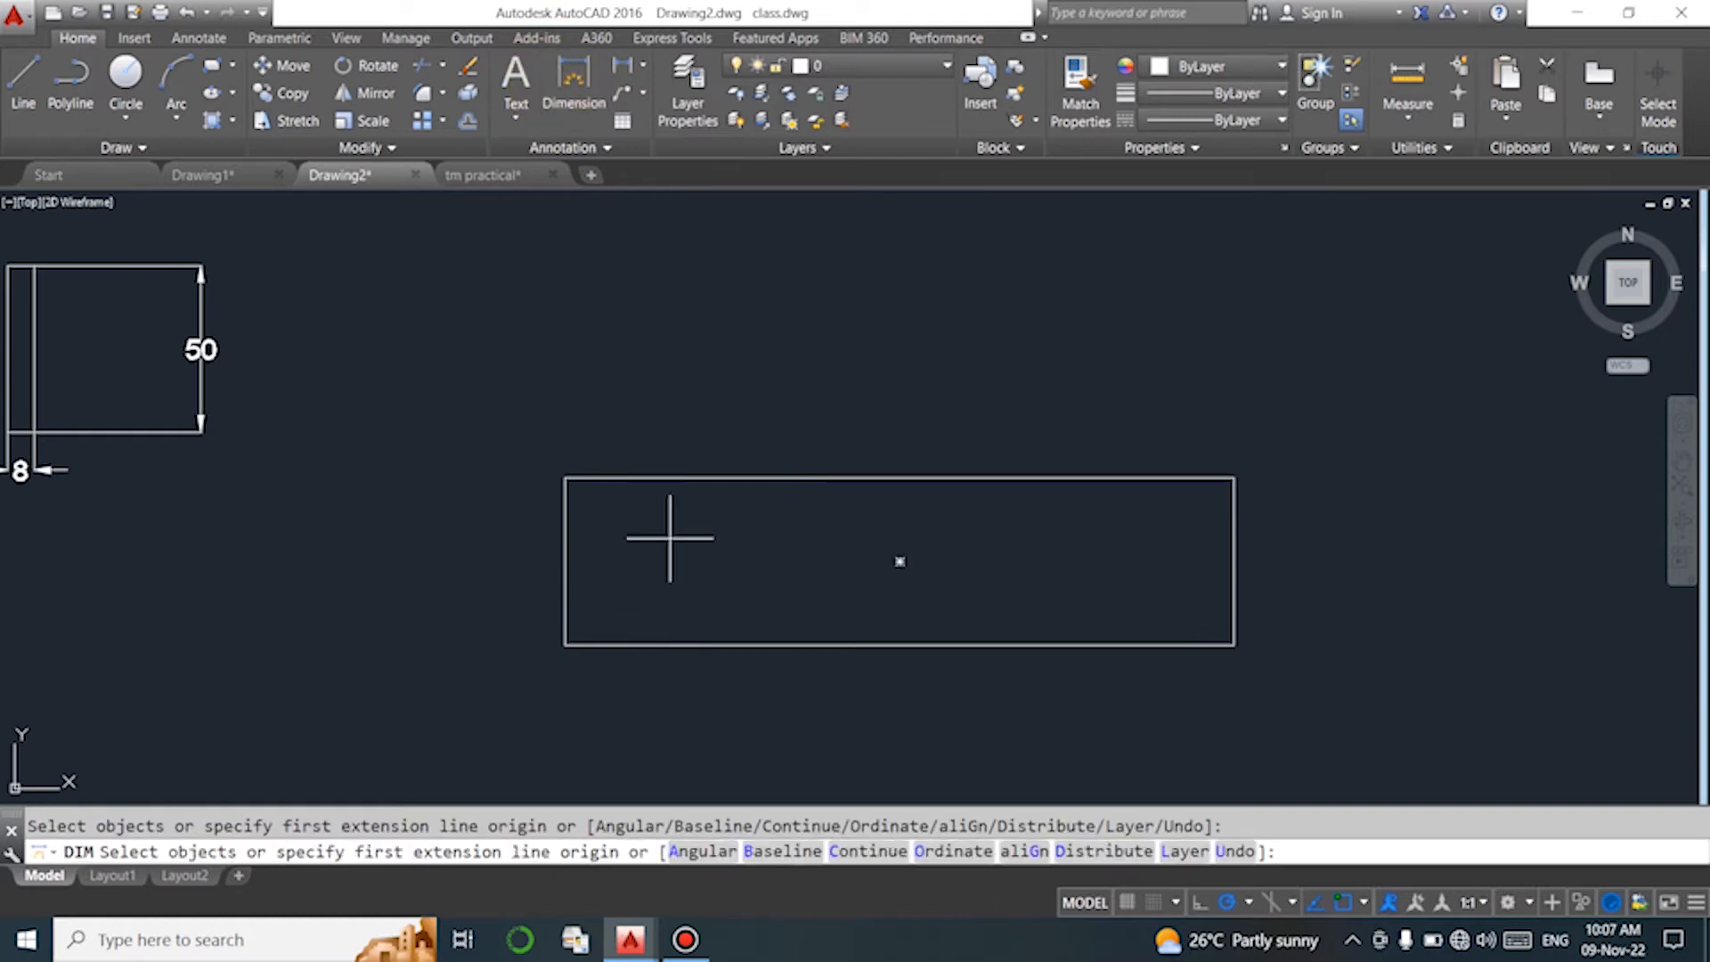
click(681, 478)
click(680, 356)
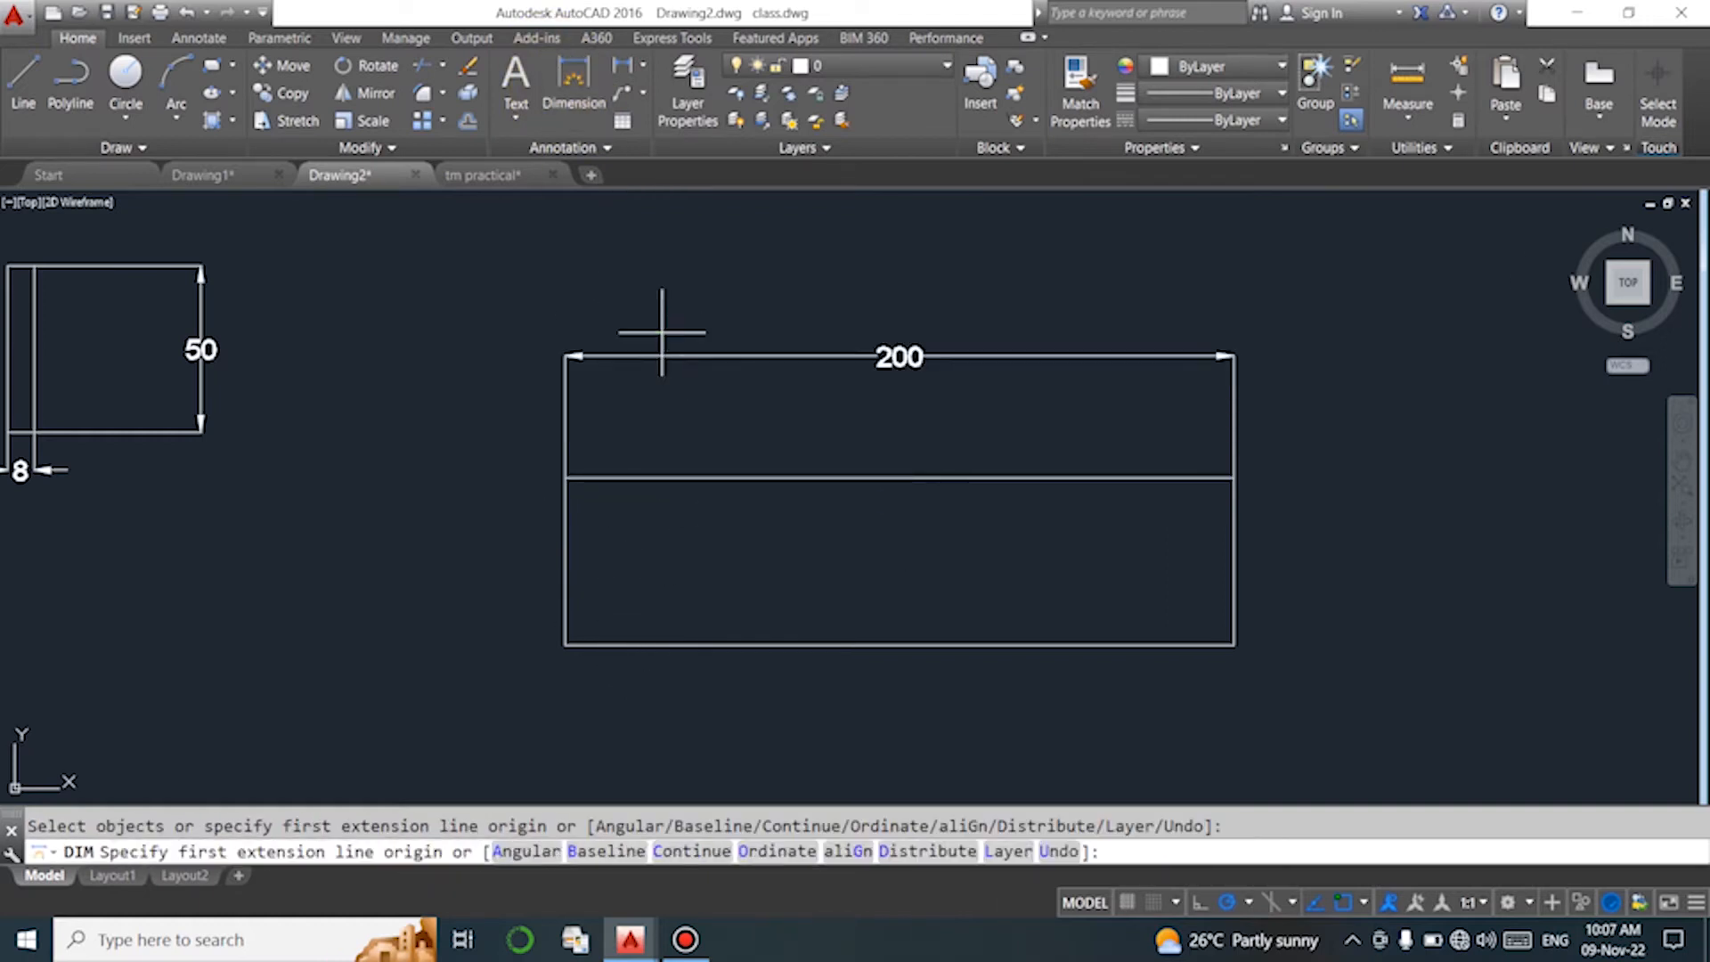
Dimension the left side of the long rectangle, with the dimension line outside the shape.
click(573, 82)
scroll(553, 553, up, 6)
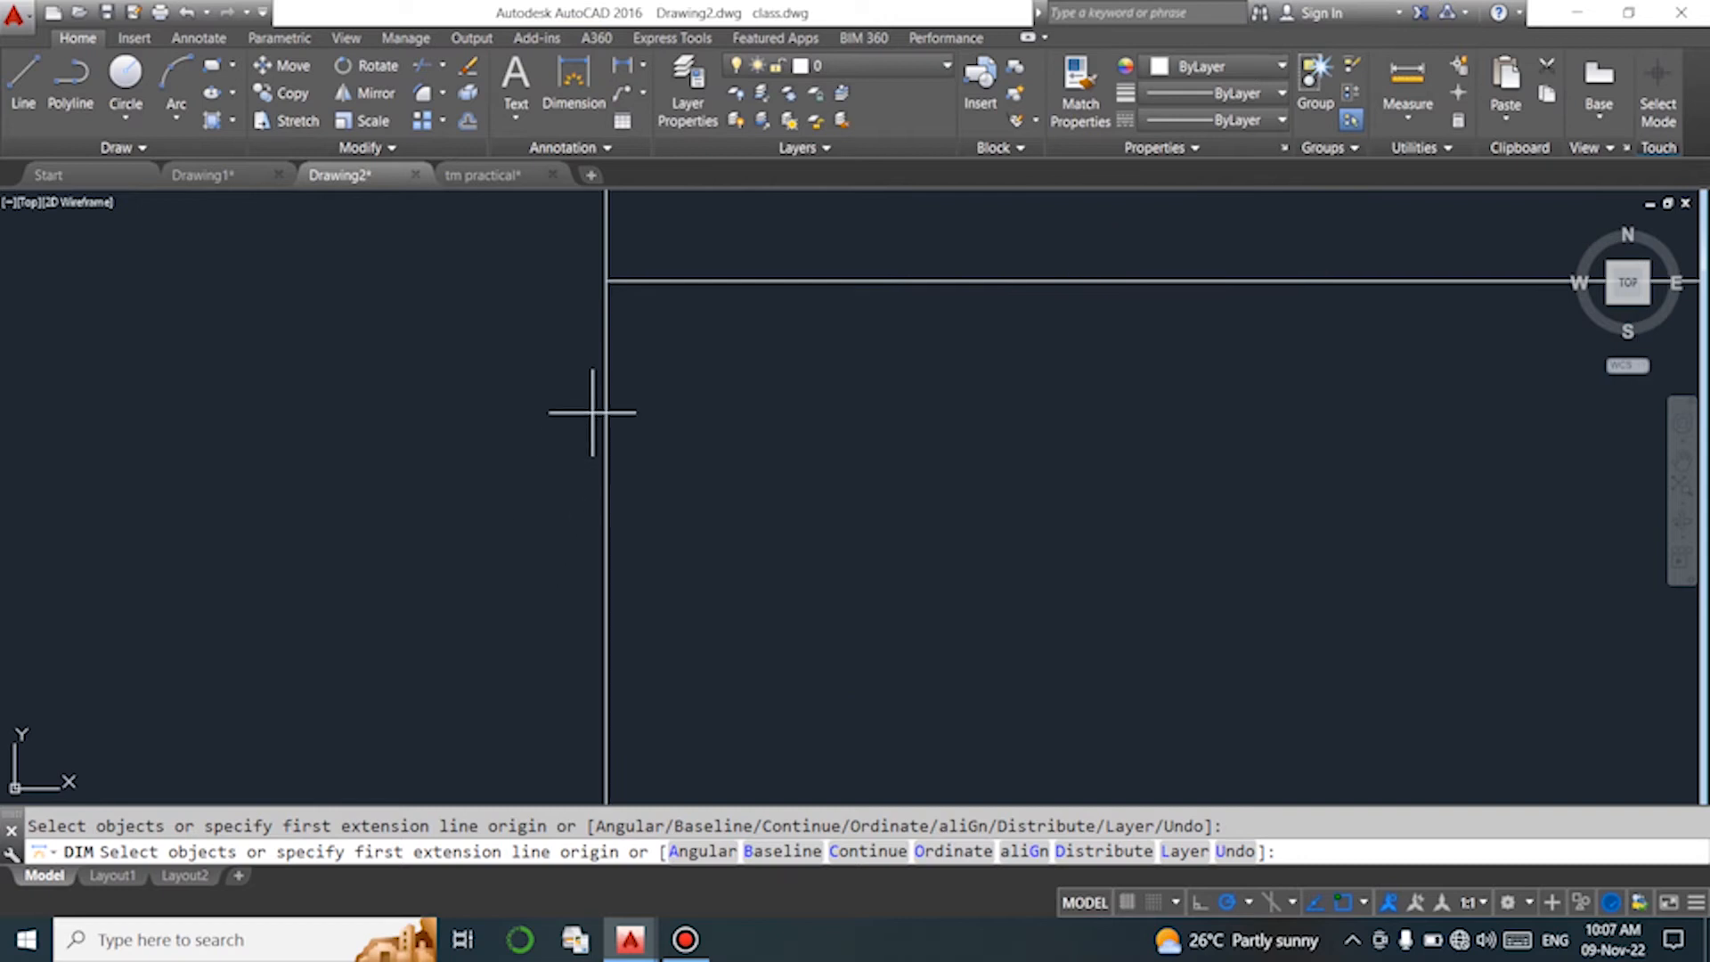
click(603, 384)
scroll(603, 384, down, 4)
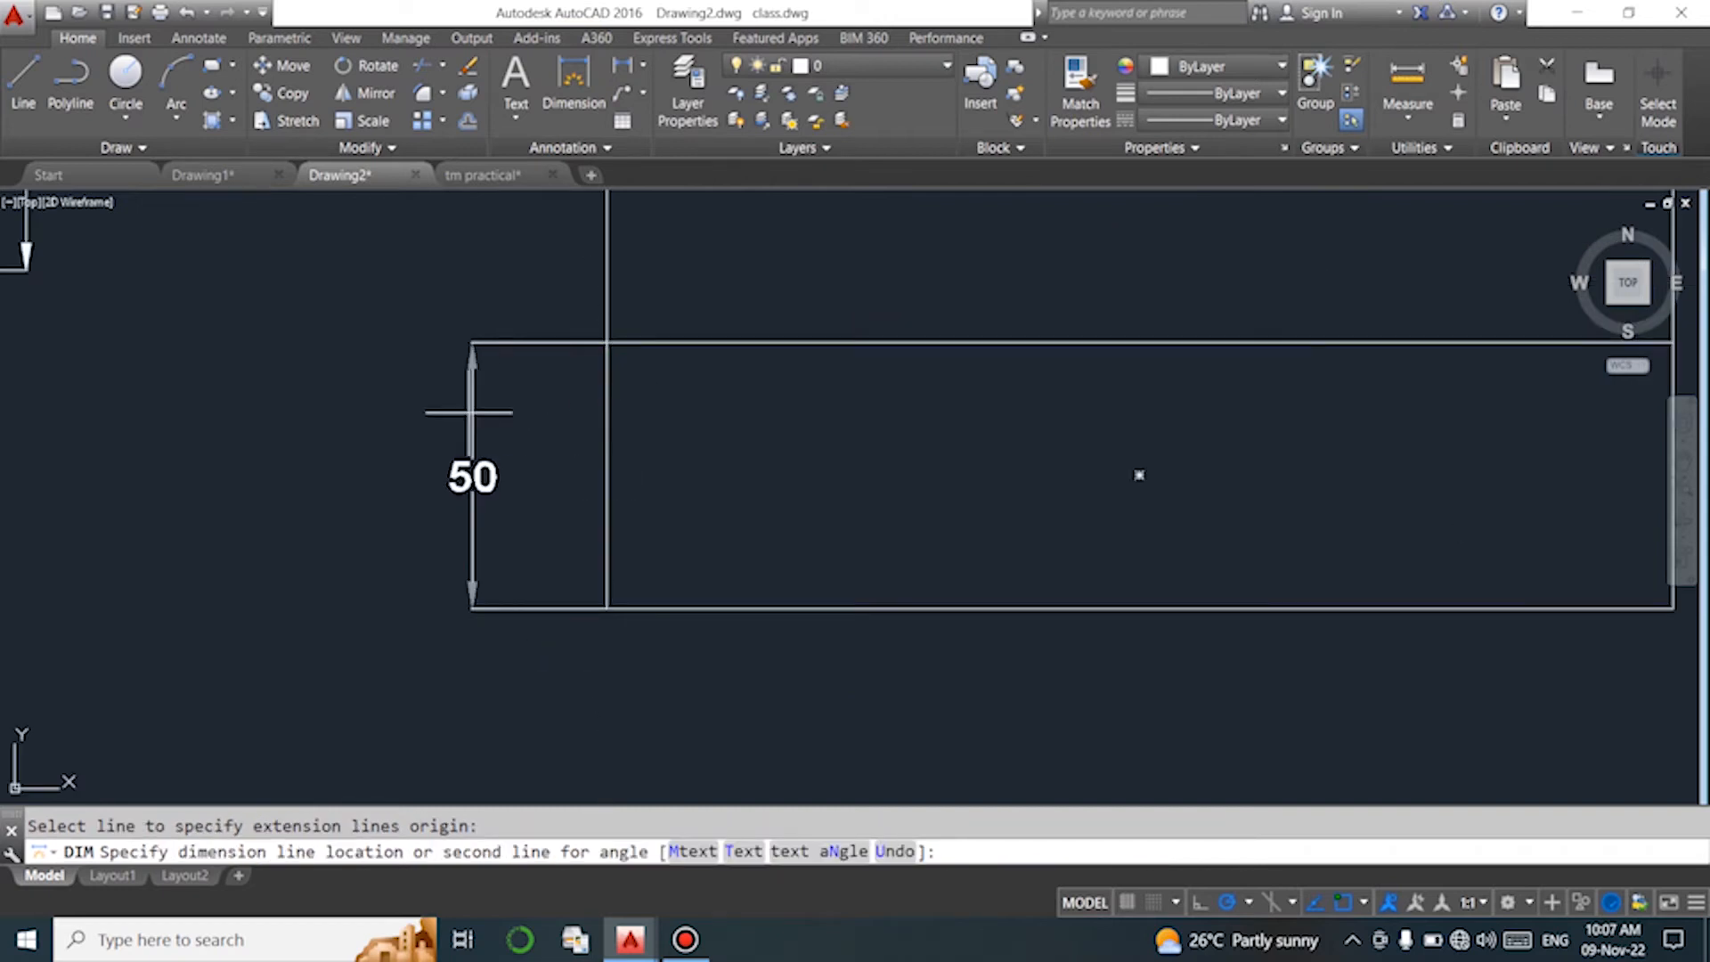
click(420, 478)
scroll(374, 478, down, 6)
scroll(474, 477, up, 2)
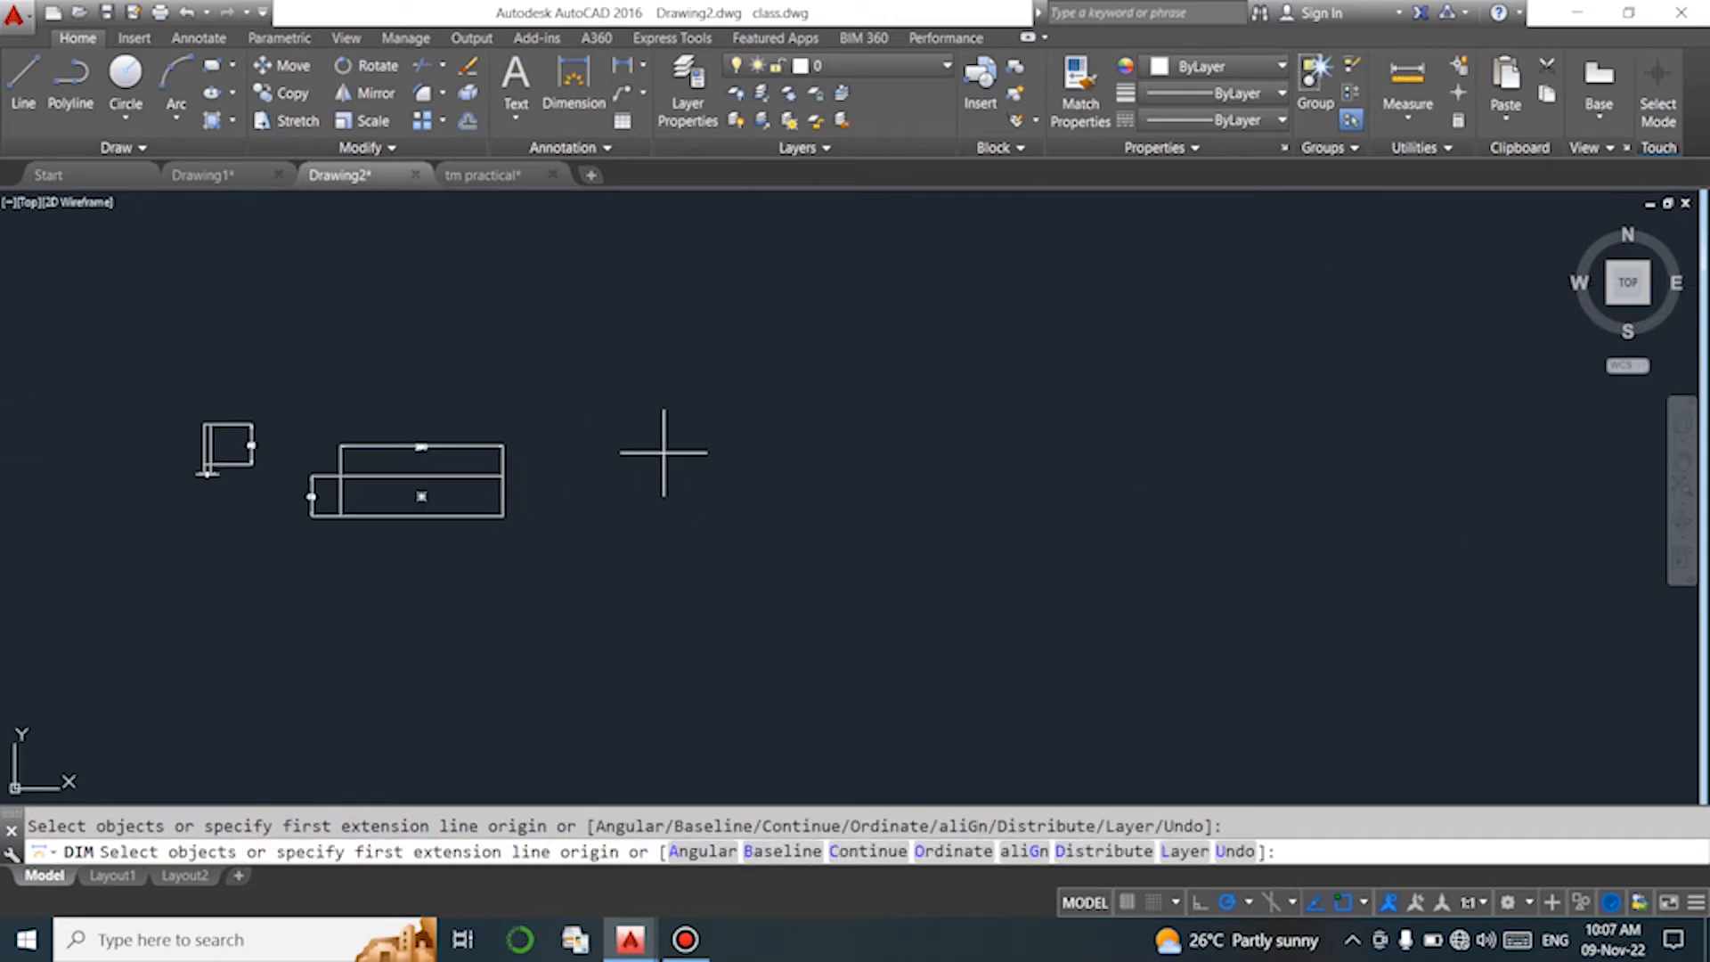
Draw a rectangle to the right of the dimensioned long one using the Rotation option with a 20-degree angle.
key(Escape)
text(re)
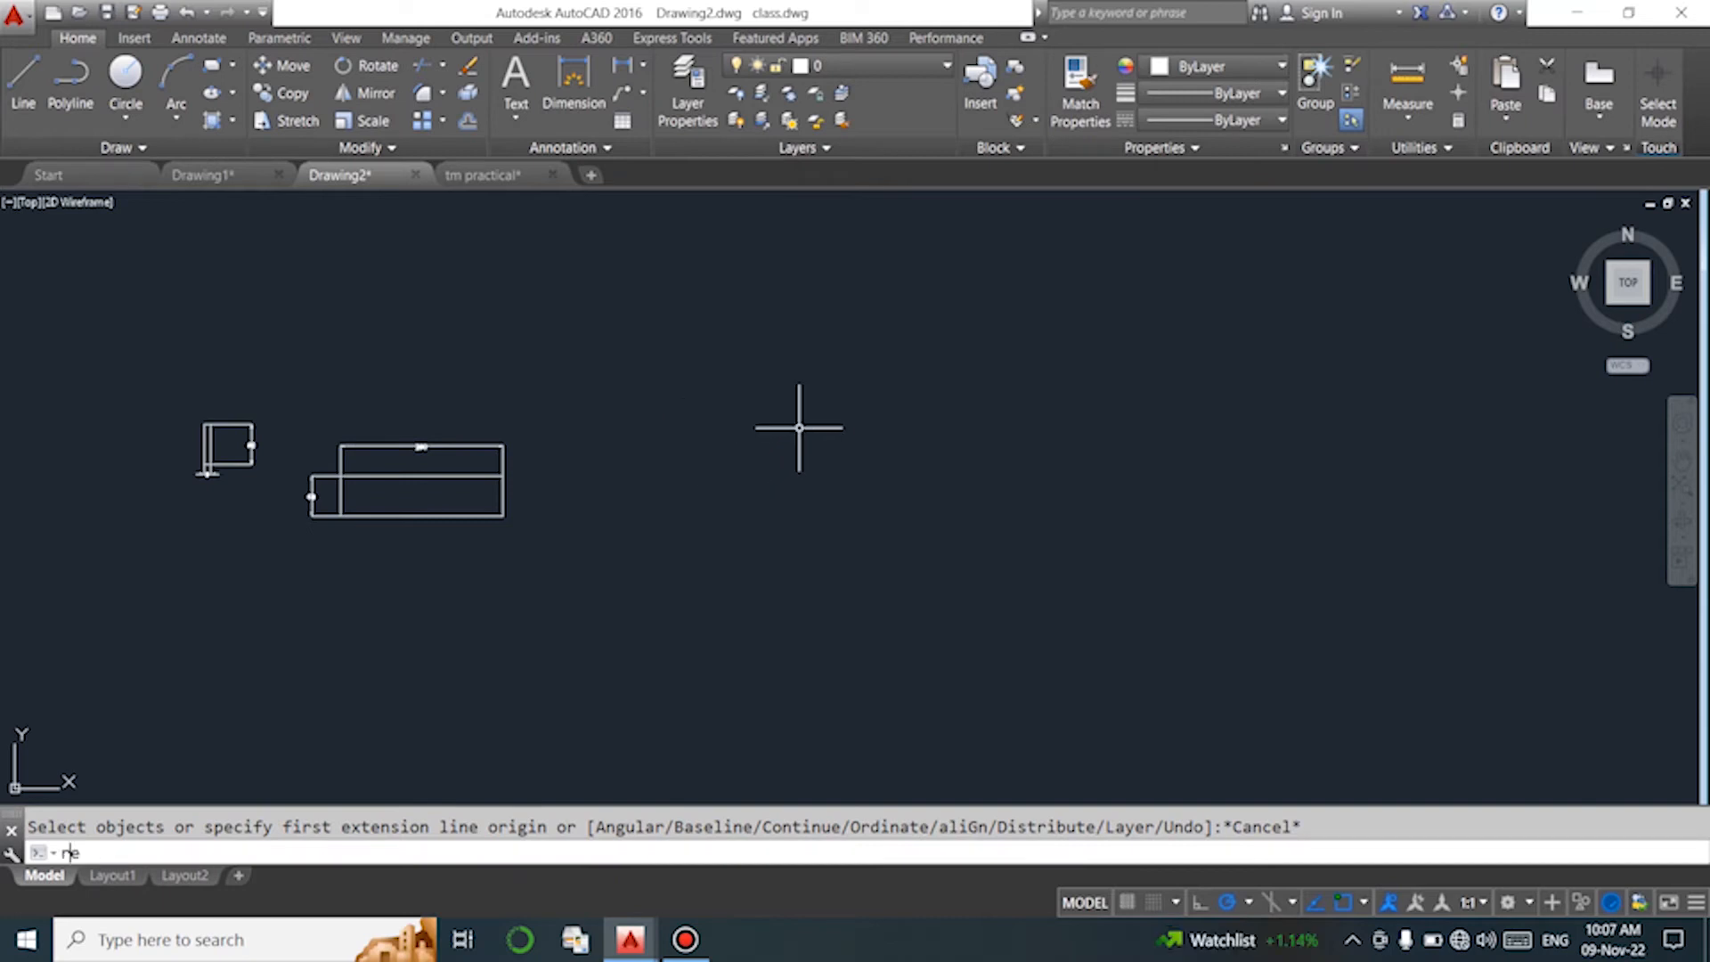
text(c)
key(Return)
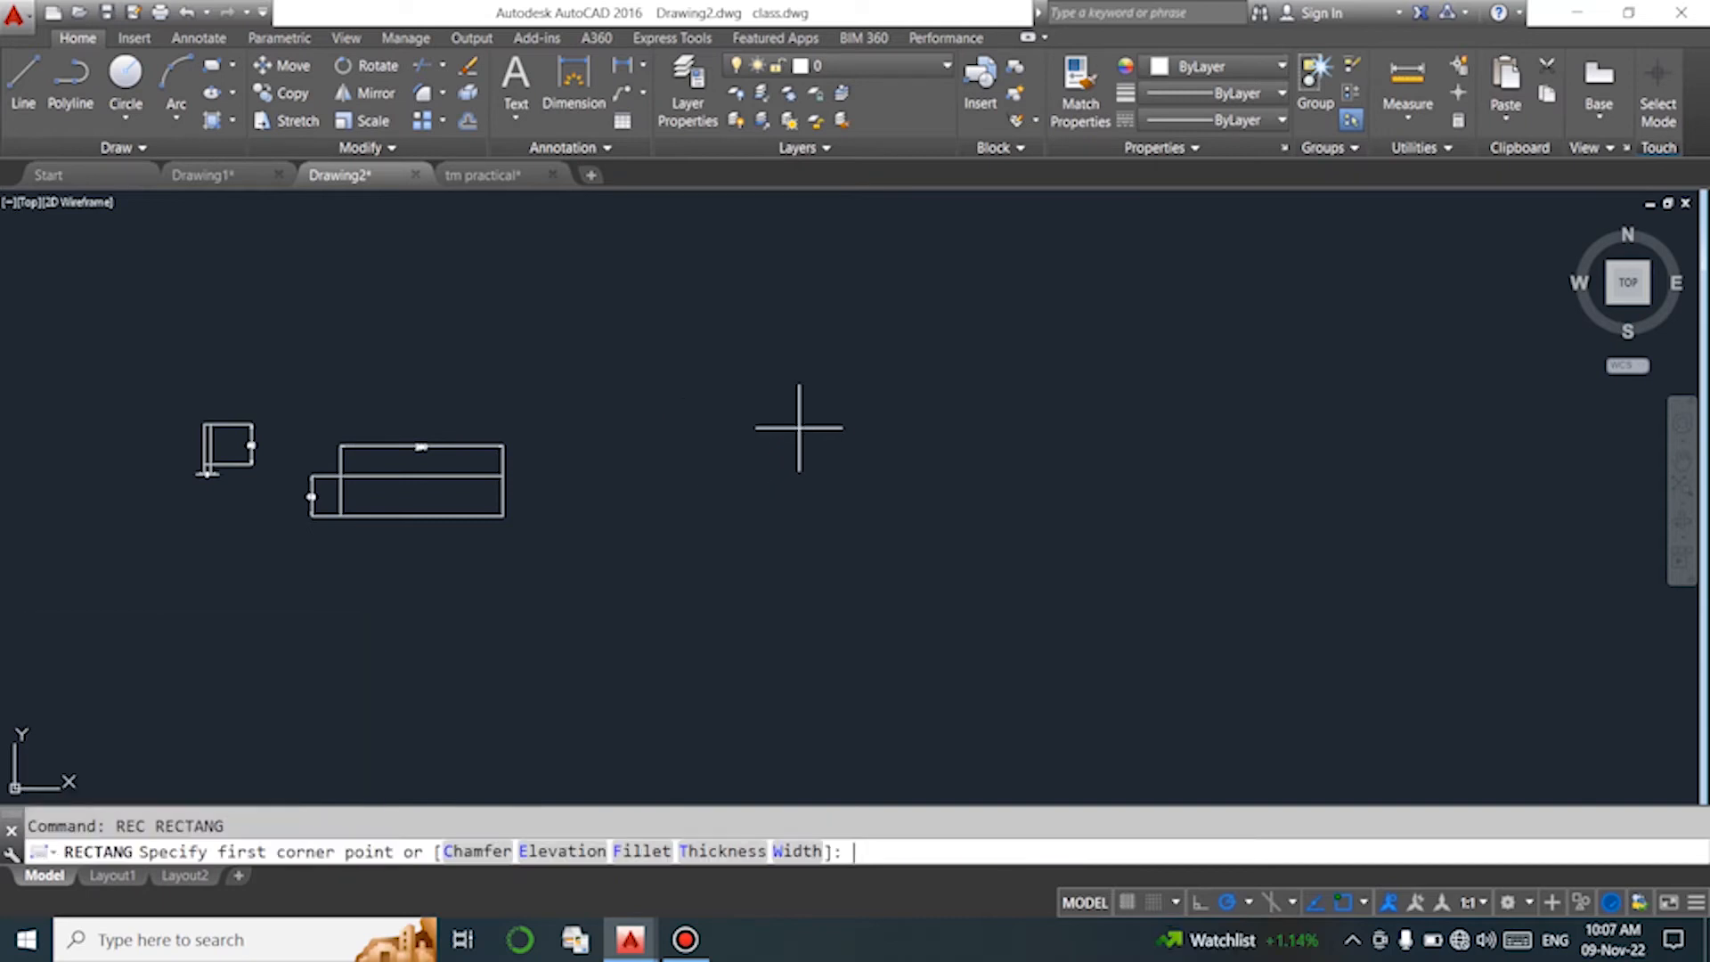
click(810, 432)
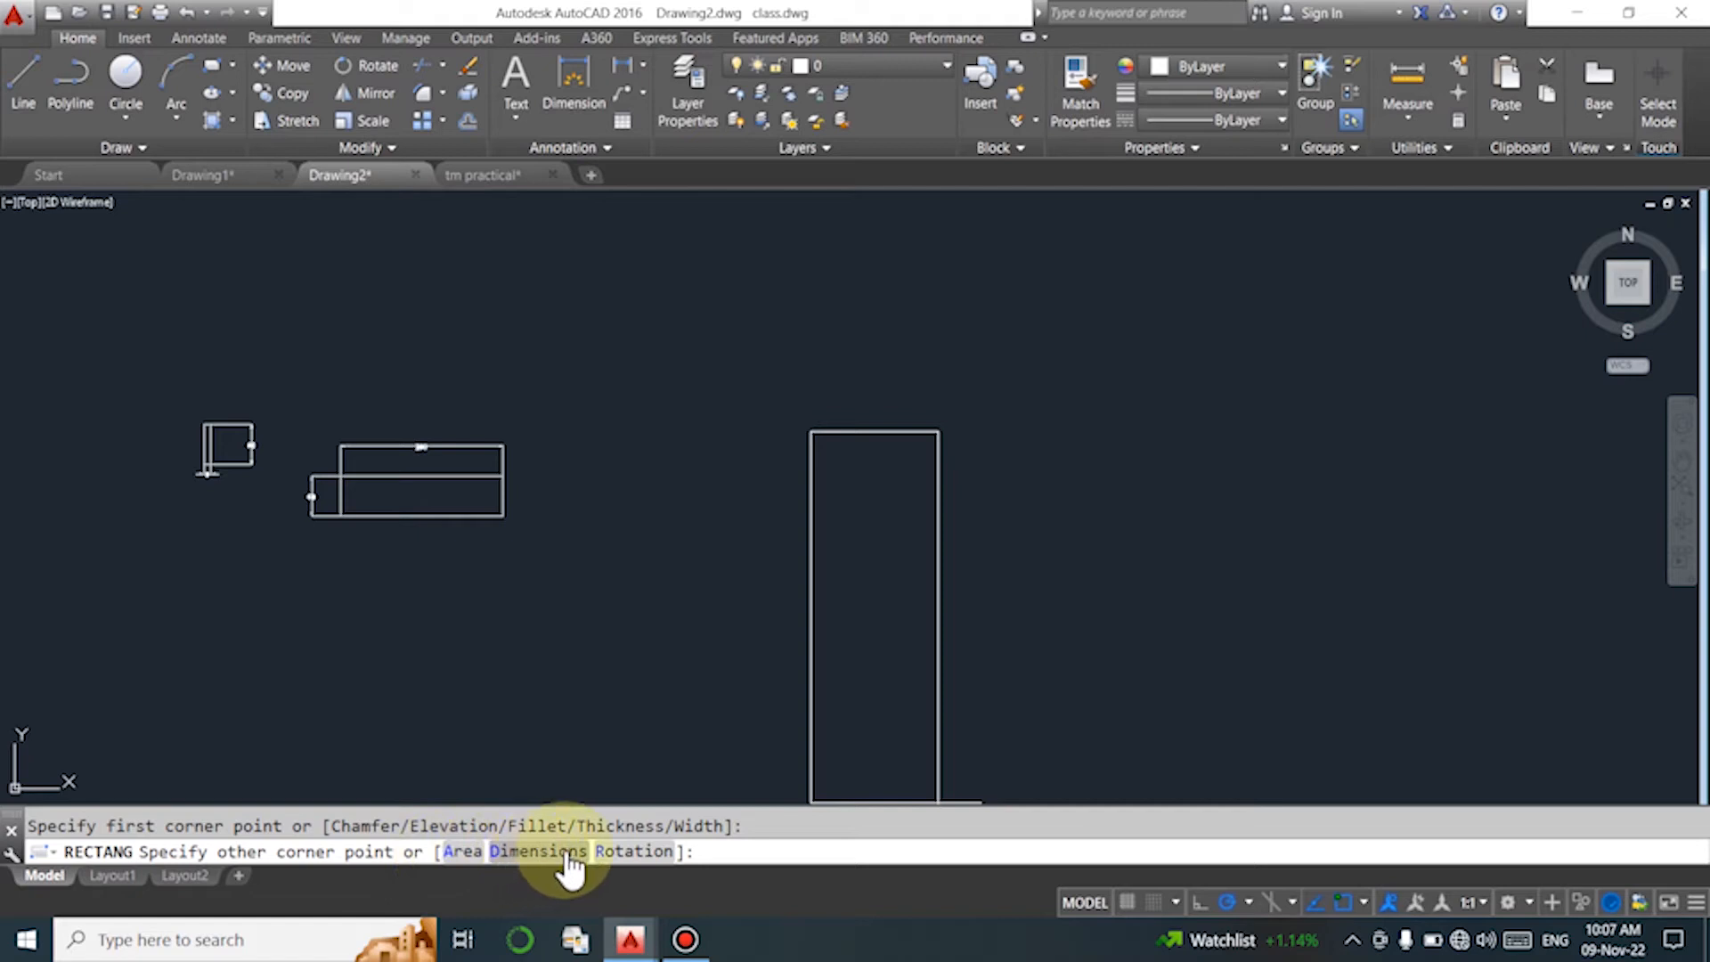
click(632, 853)
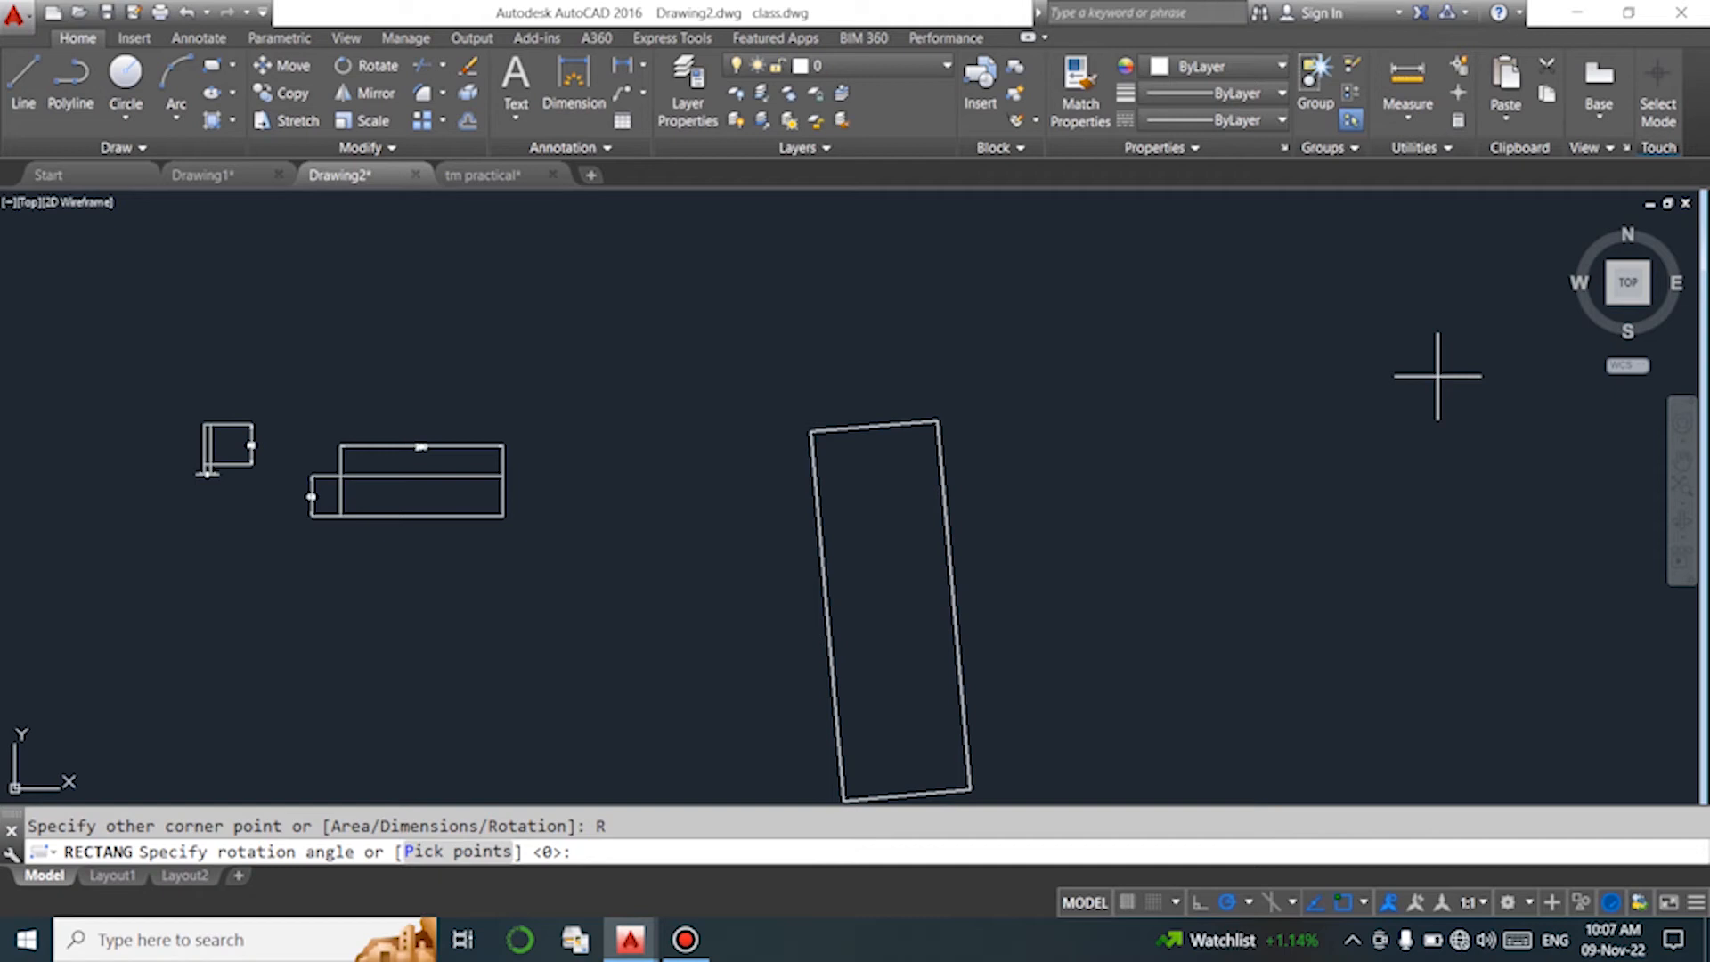
key(Return)
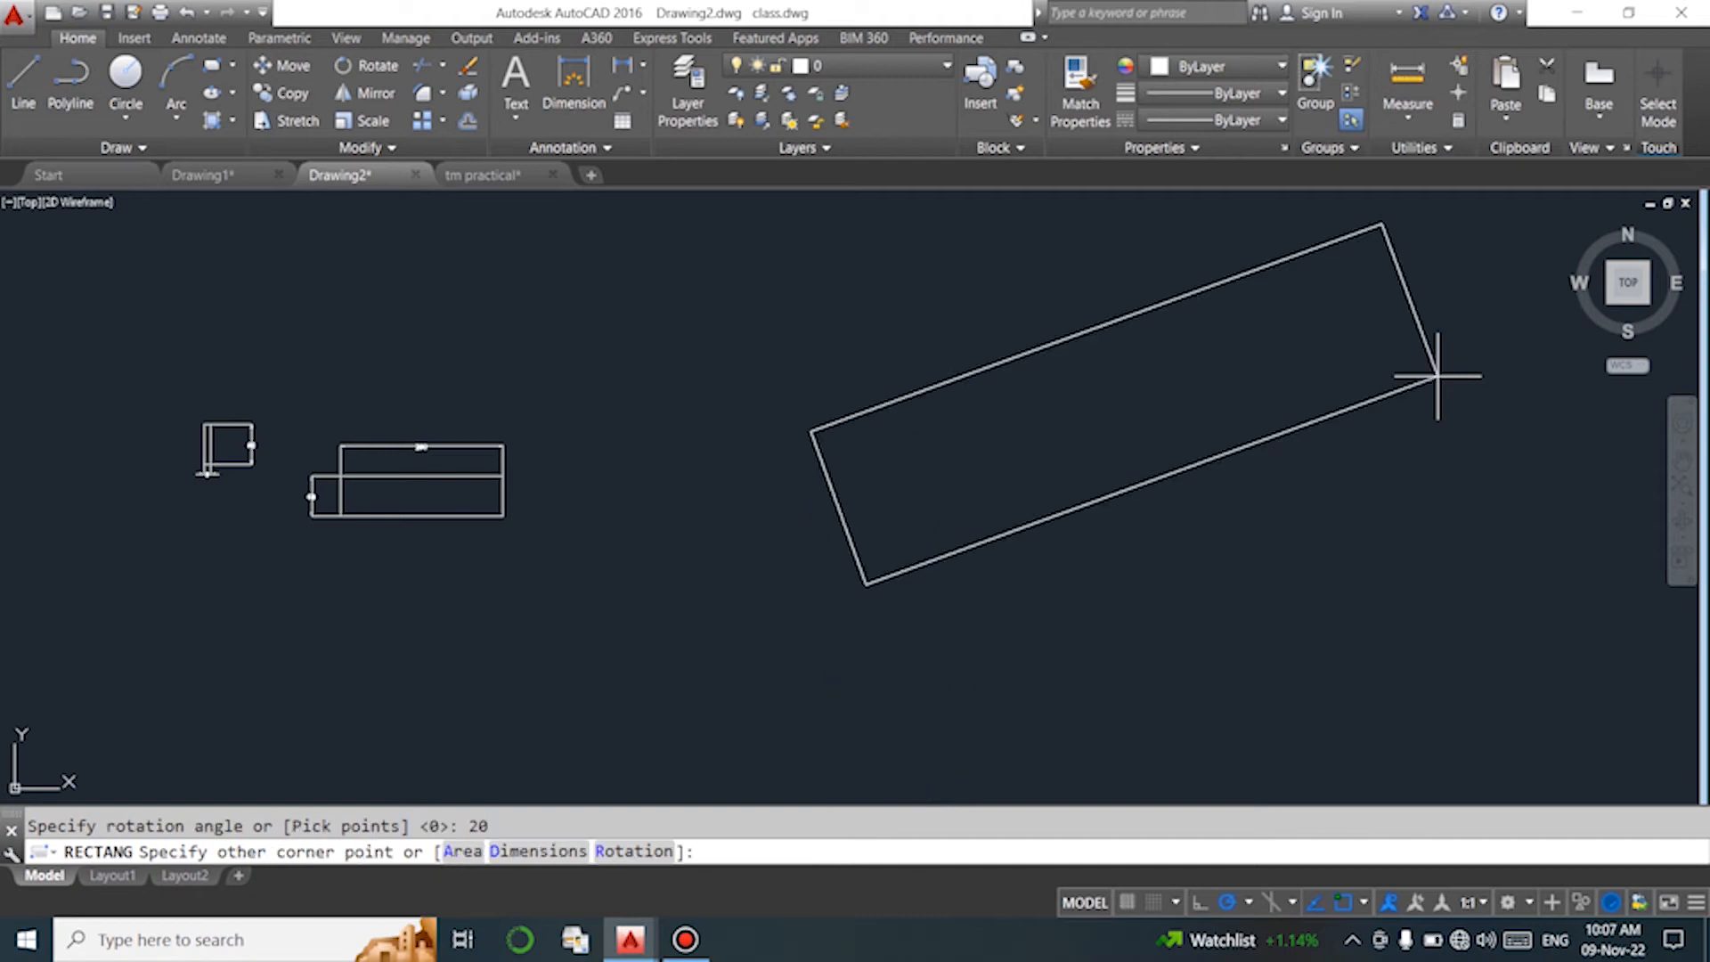
click(1309, 371)
Draw a larger rectangle to the right of the rotated one with two corner points, keeping the 20-degree rotation.
scroll(383, 501, down, 2)
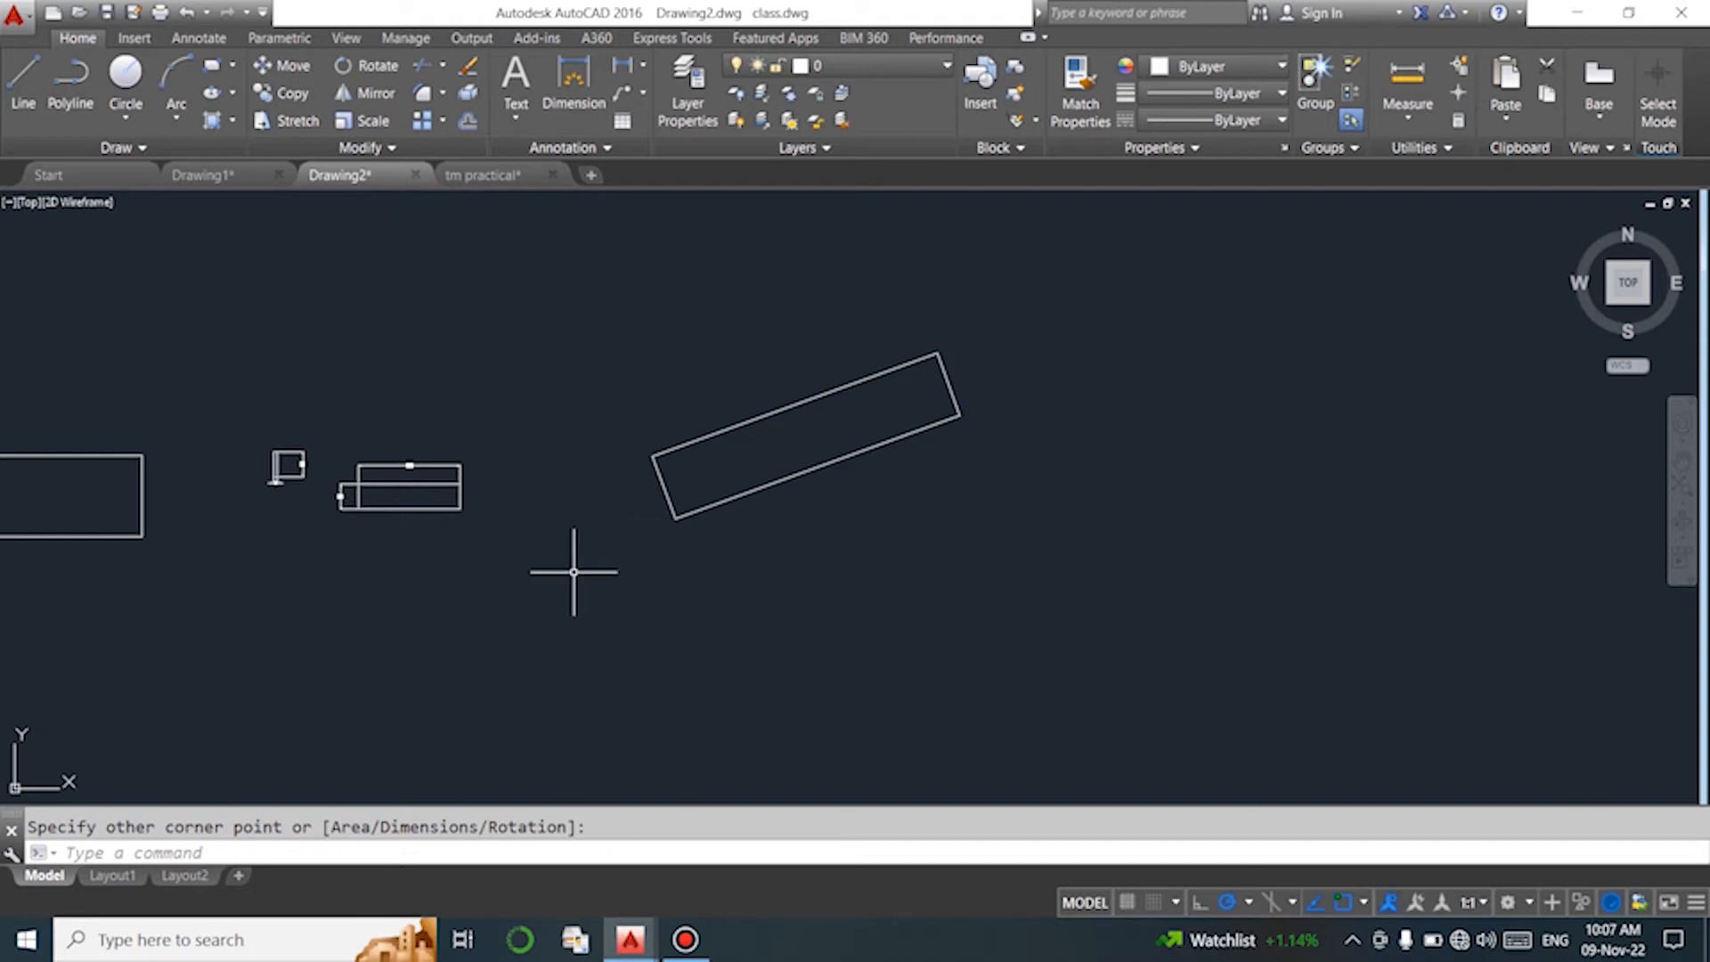
scroll(554, 581, down, 3)
text(rec)
key(Return)
click(797, 571)
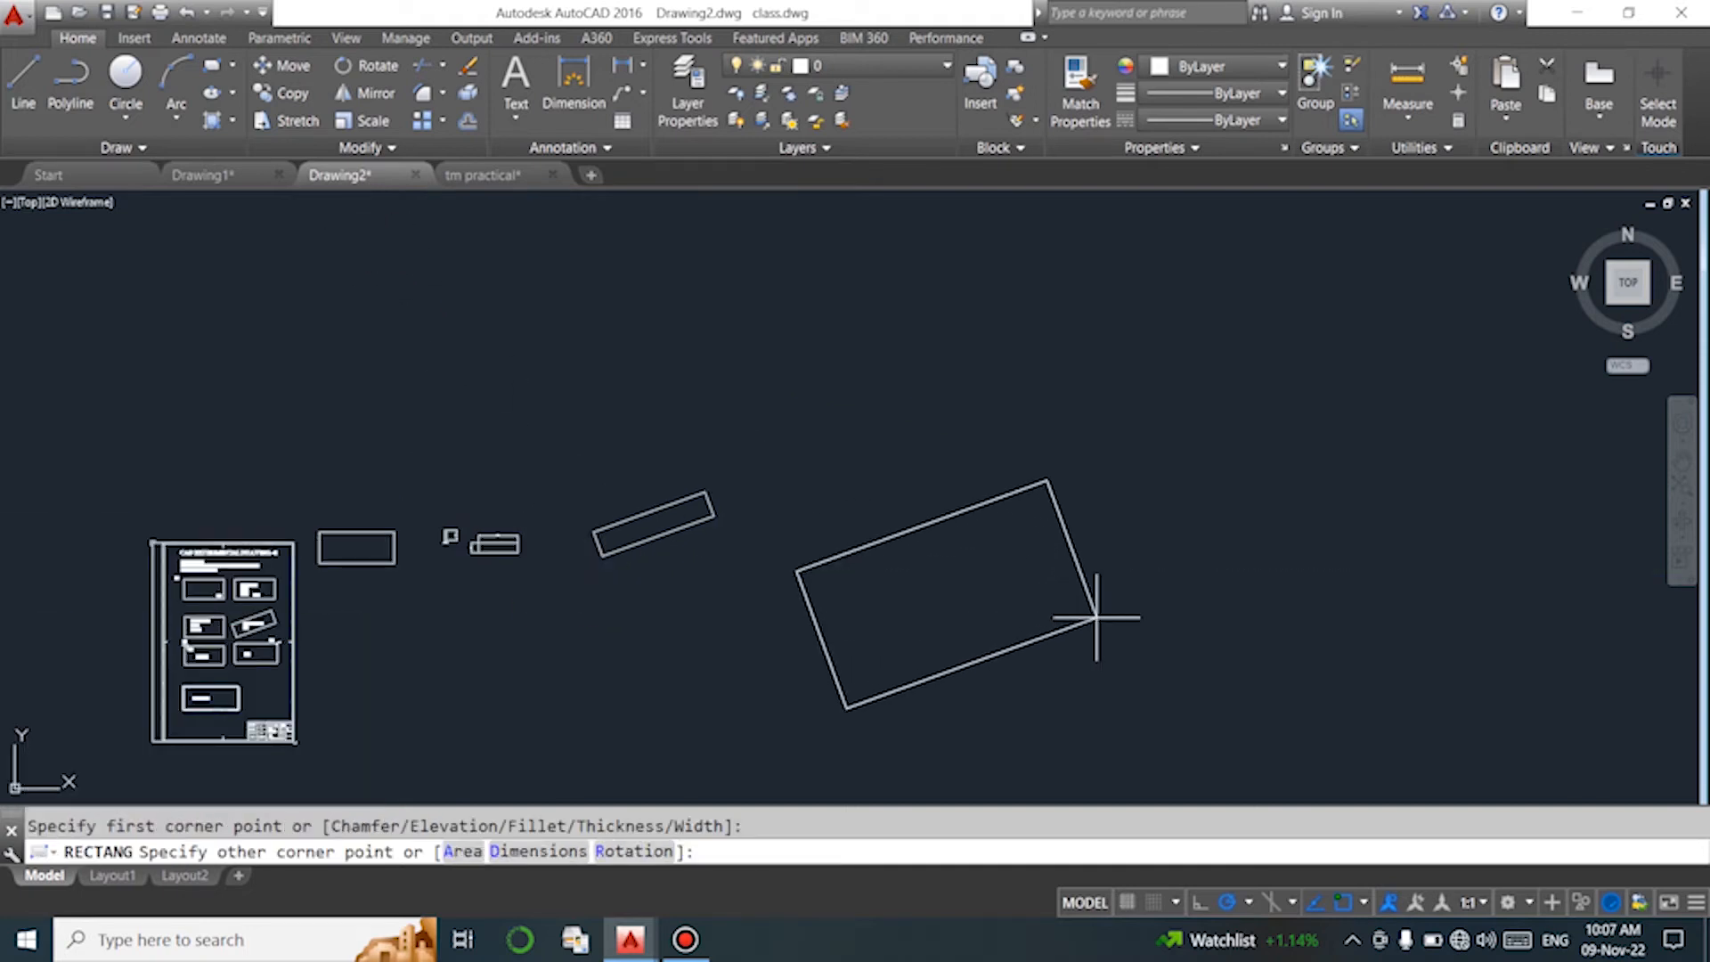
click(1097, 616)
Draw another 20-degree rotated rectangle directly above the larger rotated one by picking two corner points.
text(rec)
key(Return)
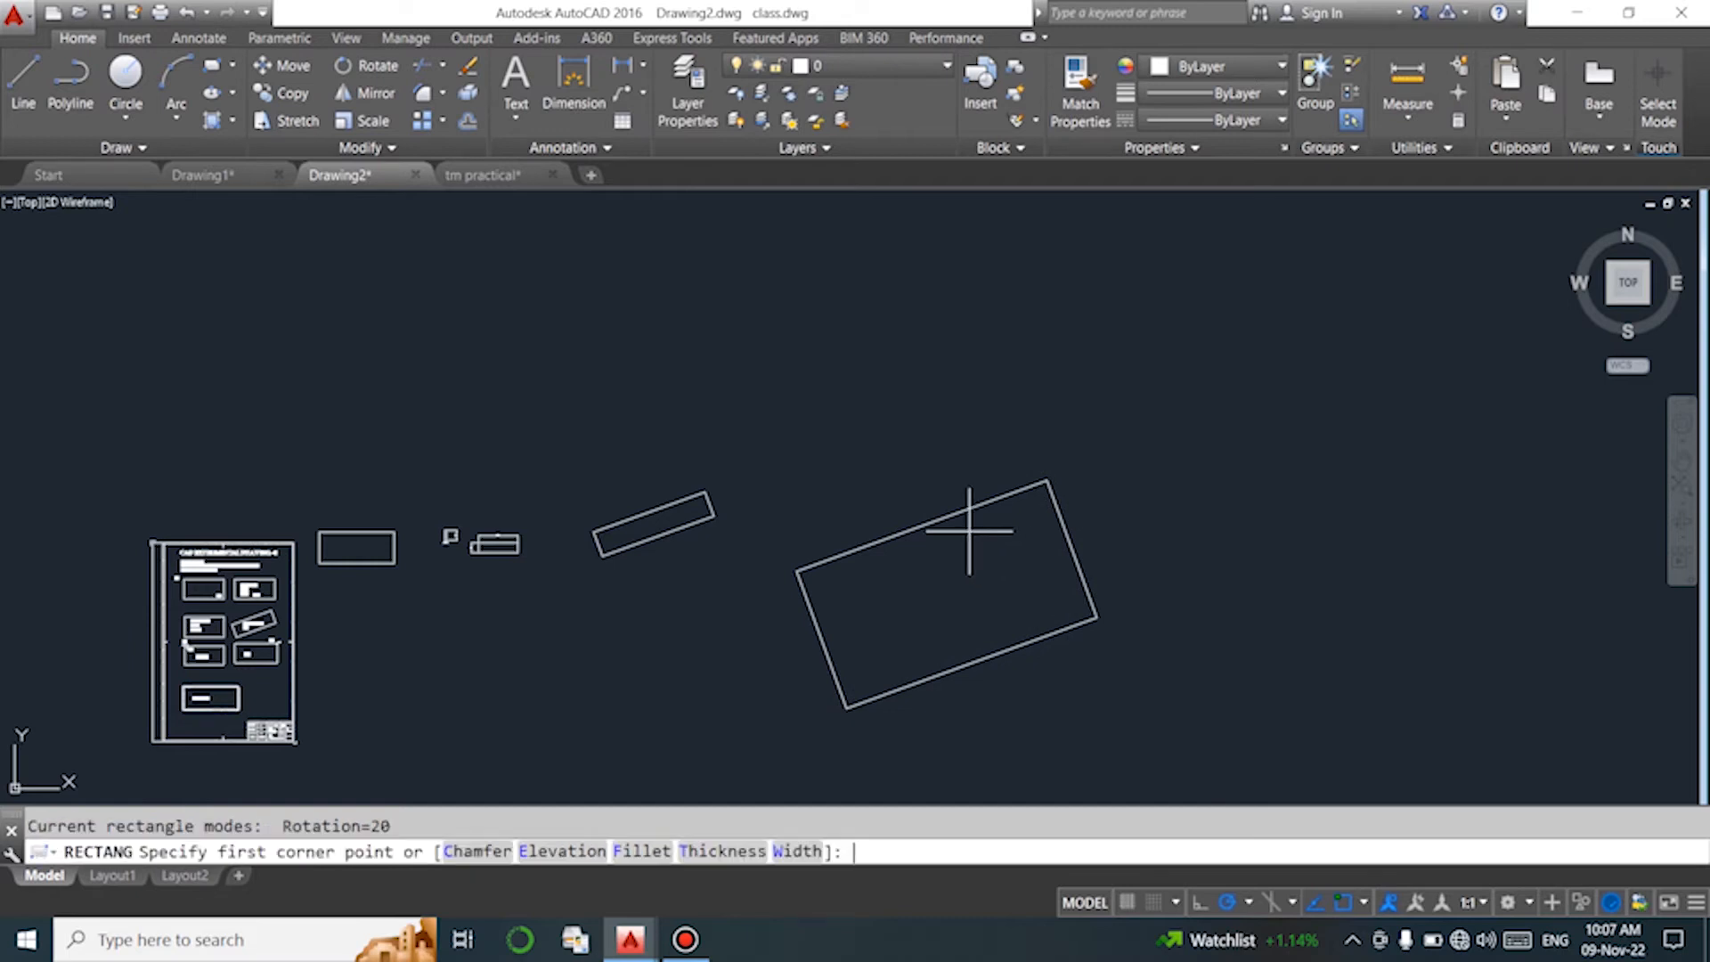
click(768, 405)
click(1011, 424)
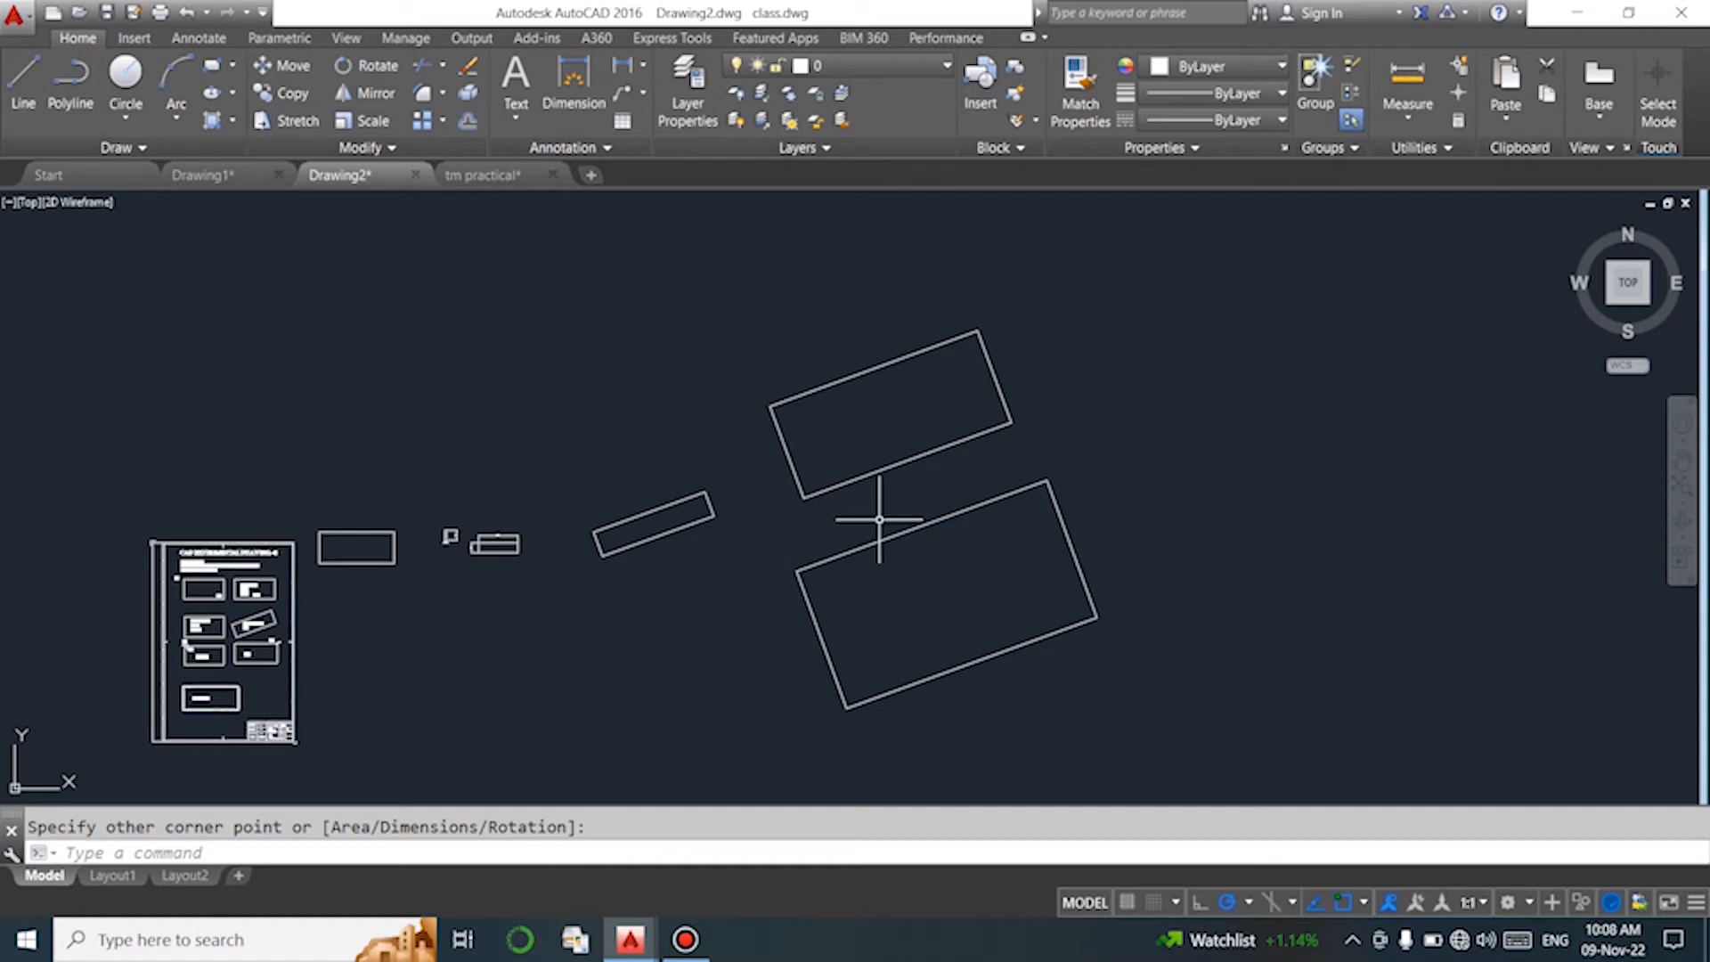
Draw a horizontal rectangle to the right of the two large rotated ones, setting the Rotation option back to 0.
text(rec)
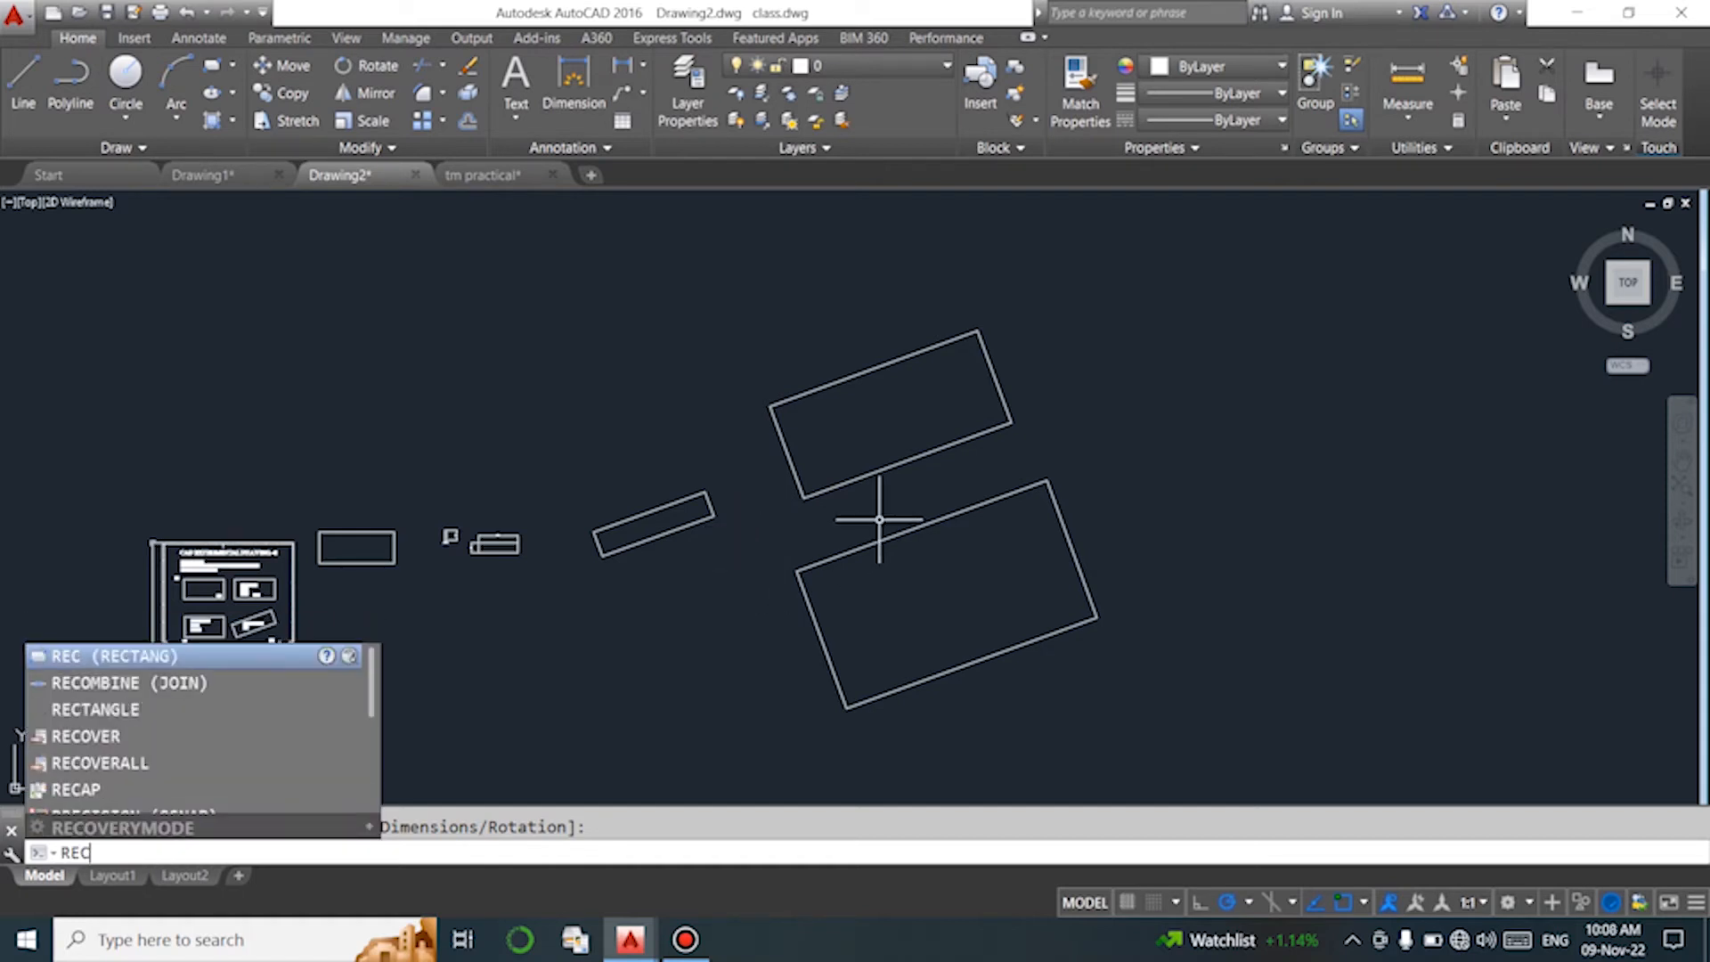
key(Return)
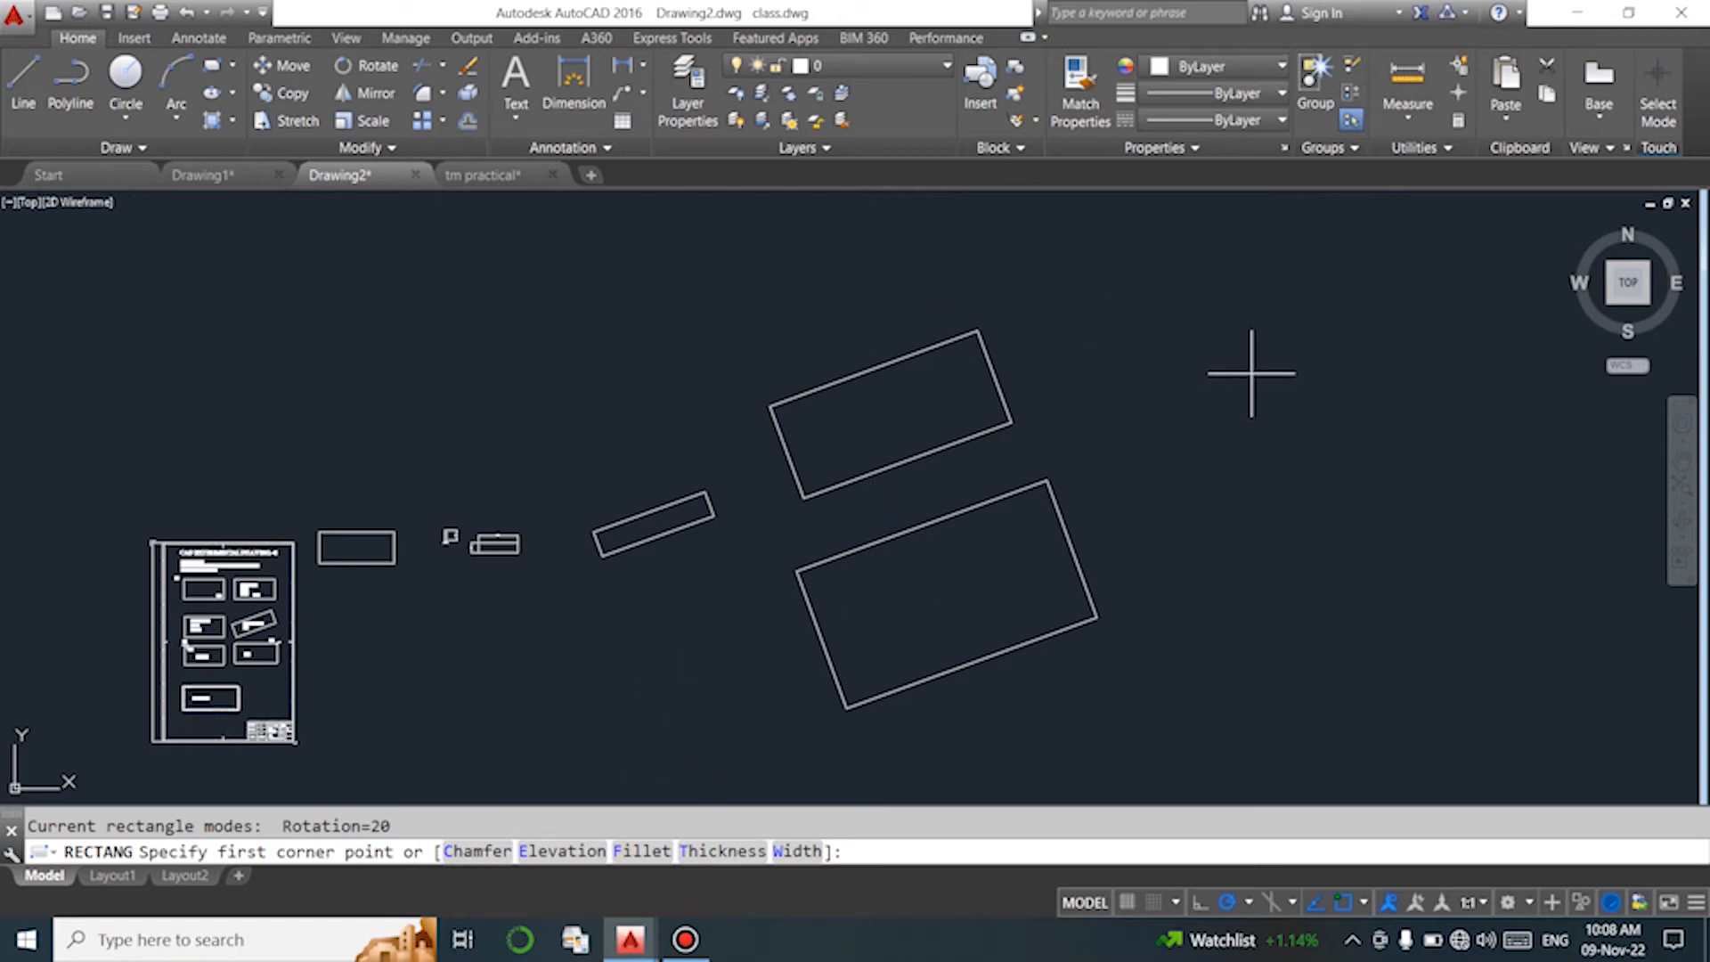
click(1252, 375)
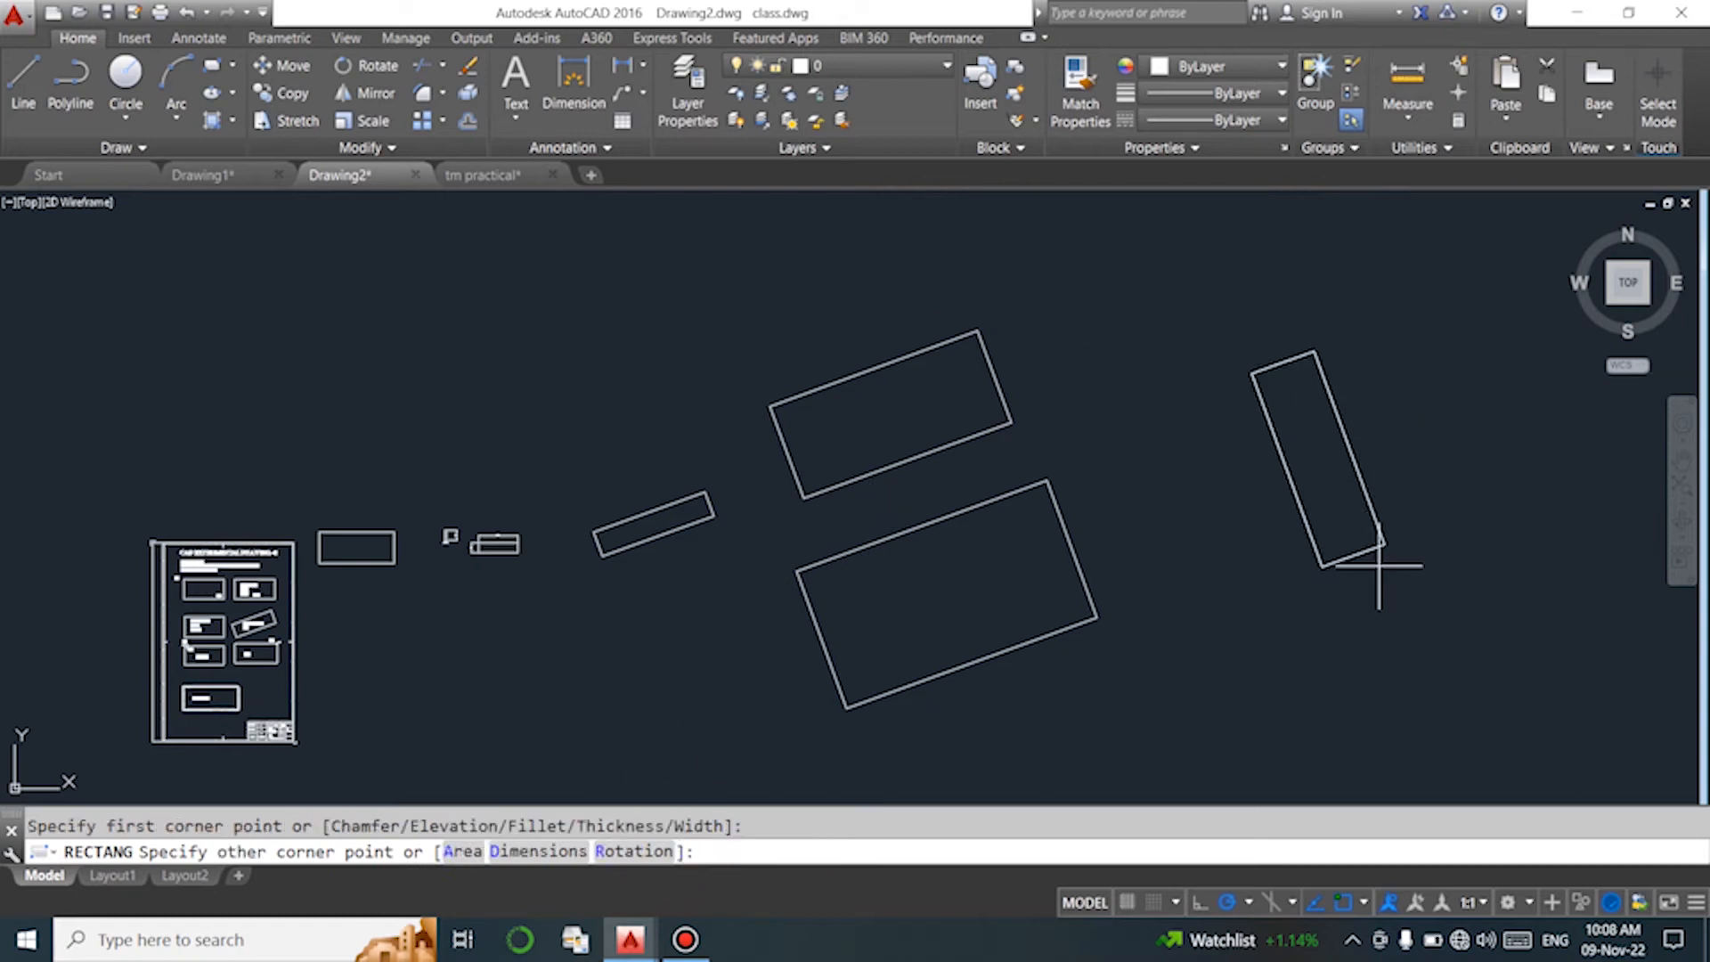
click(620, 857)
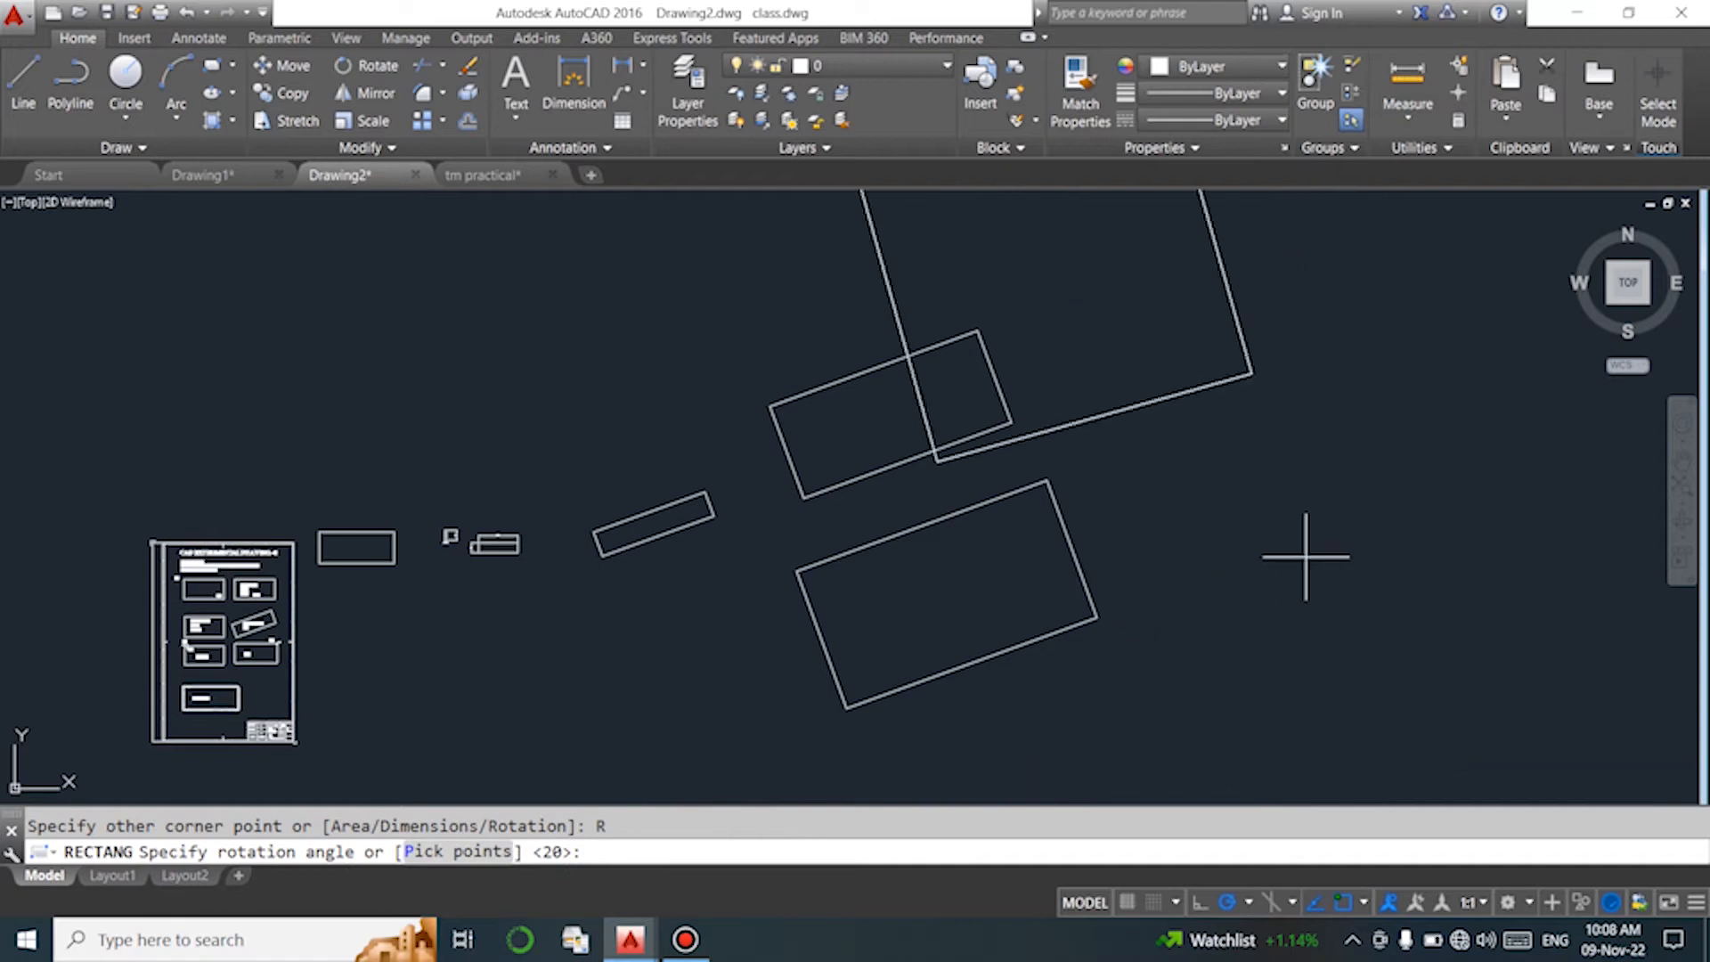
text(0)
key(Return)
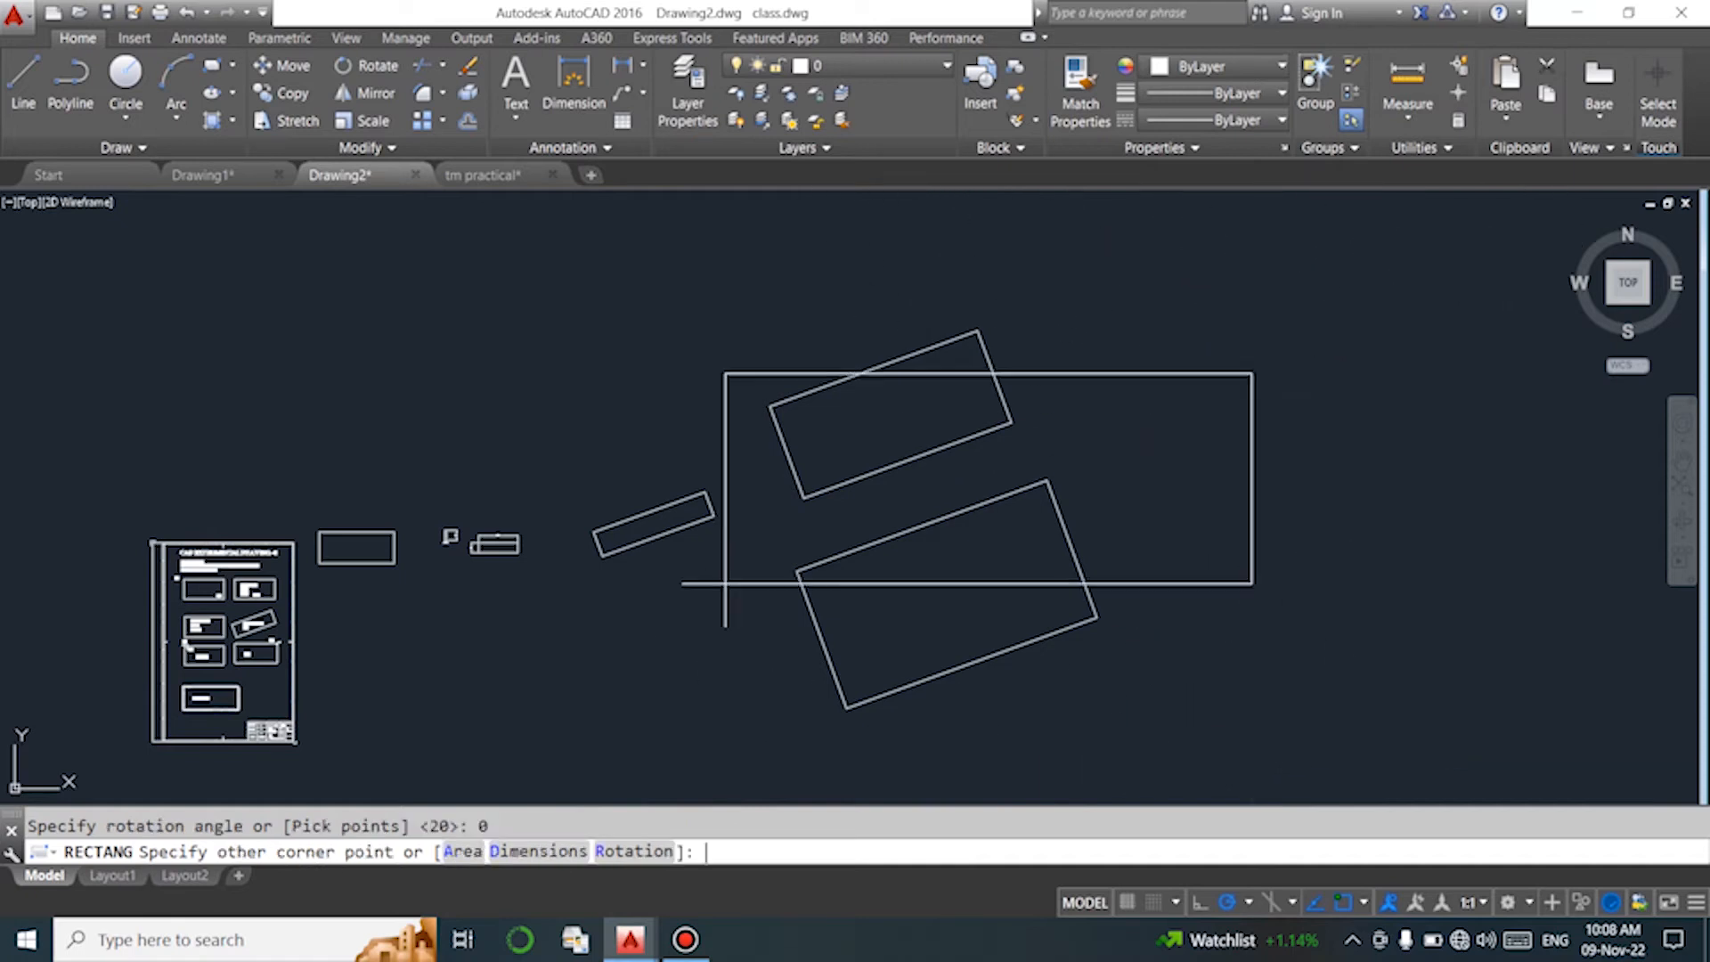
click(1517, 460)
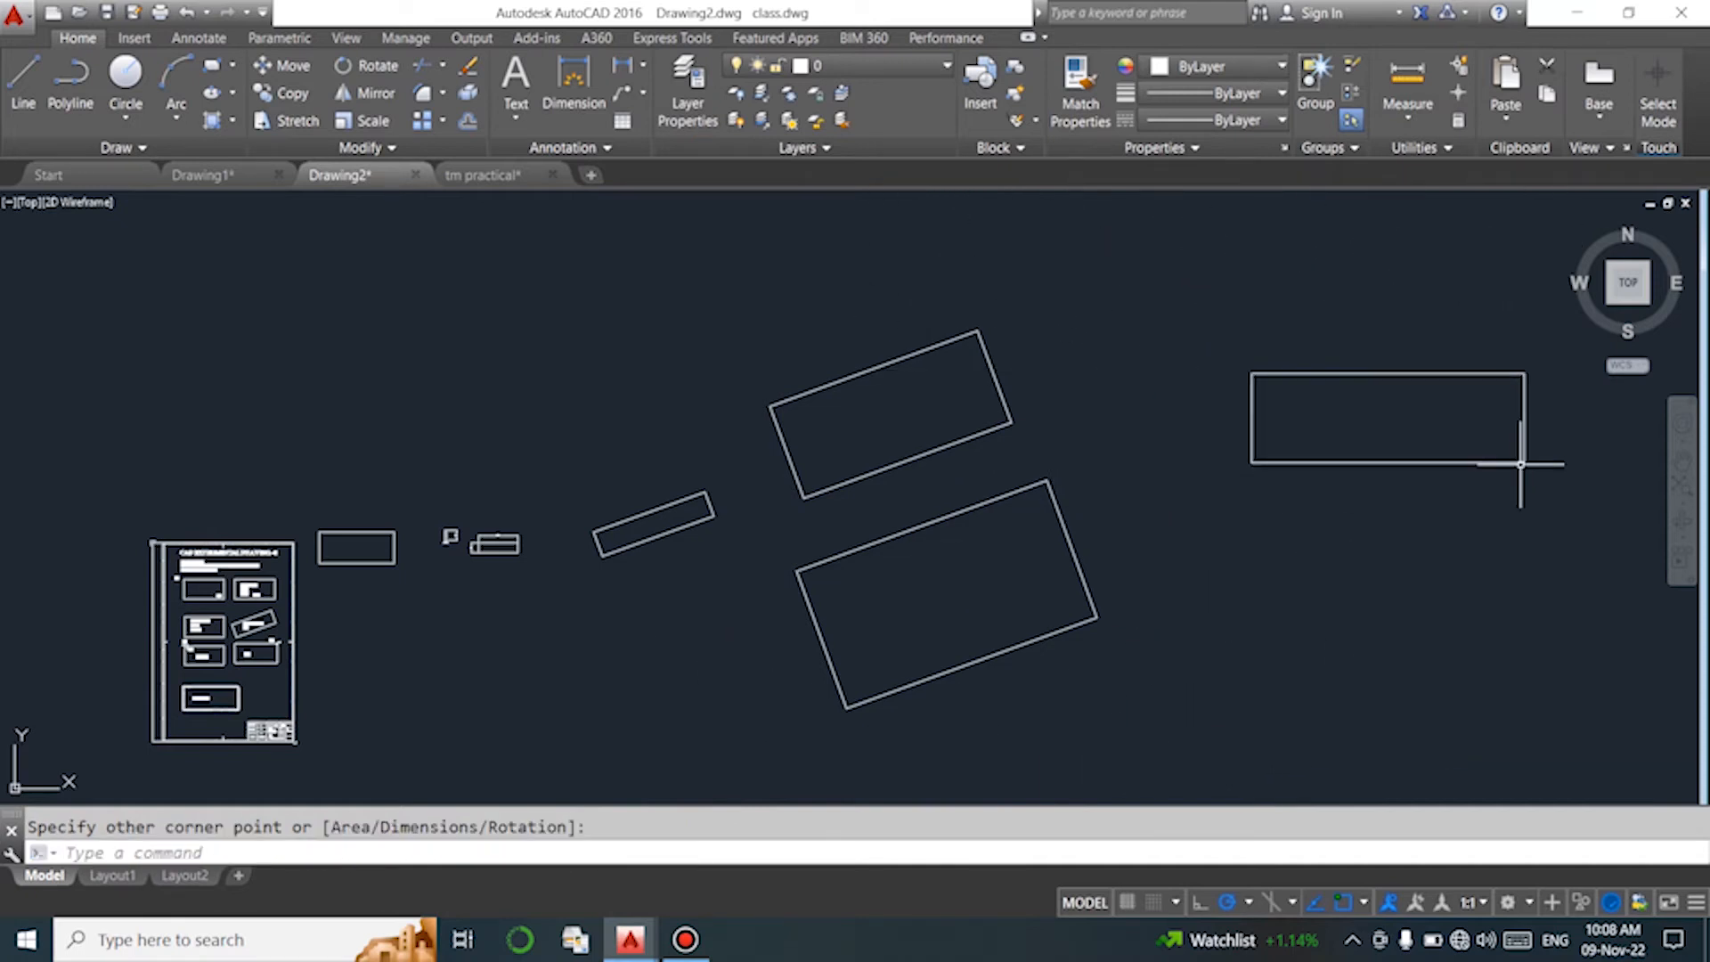
Draw a large rectangle to the right of the horizontal one using the Chamfer option with both distances set to 5.
scroll(730, 541, down, 2)
scroll(730, 541, up, 6)
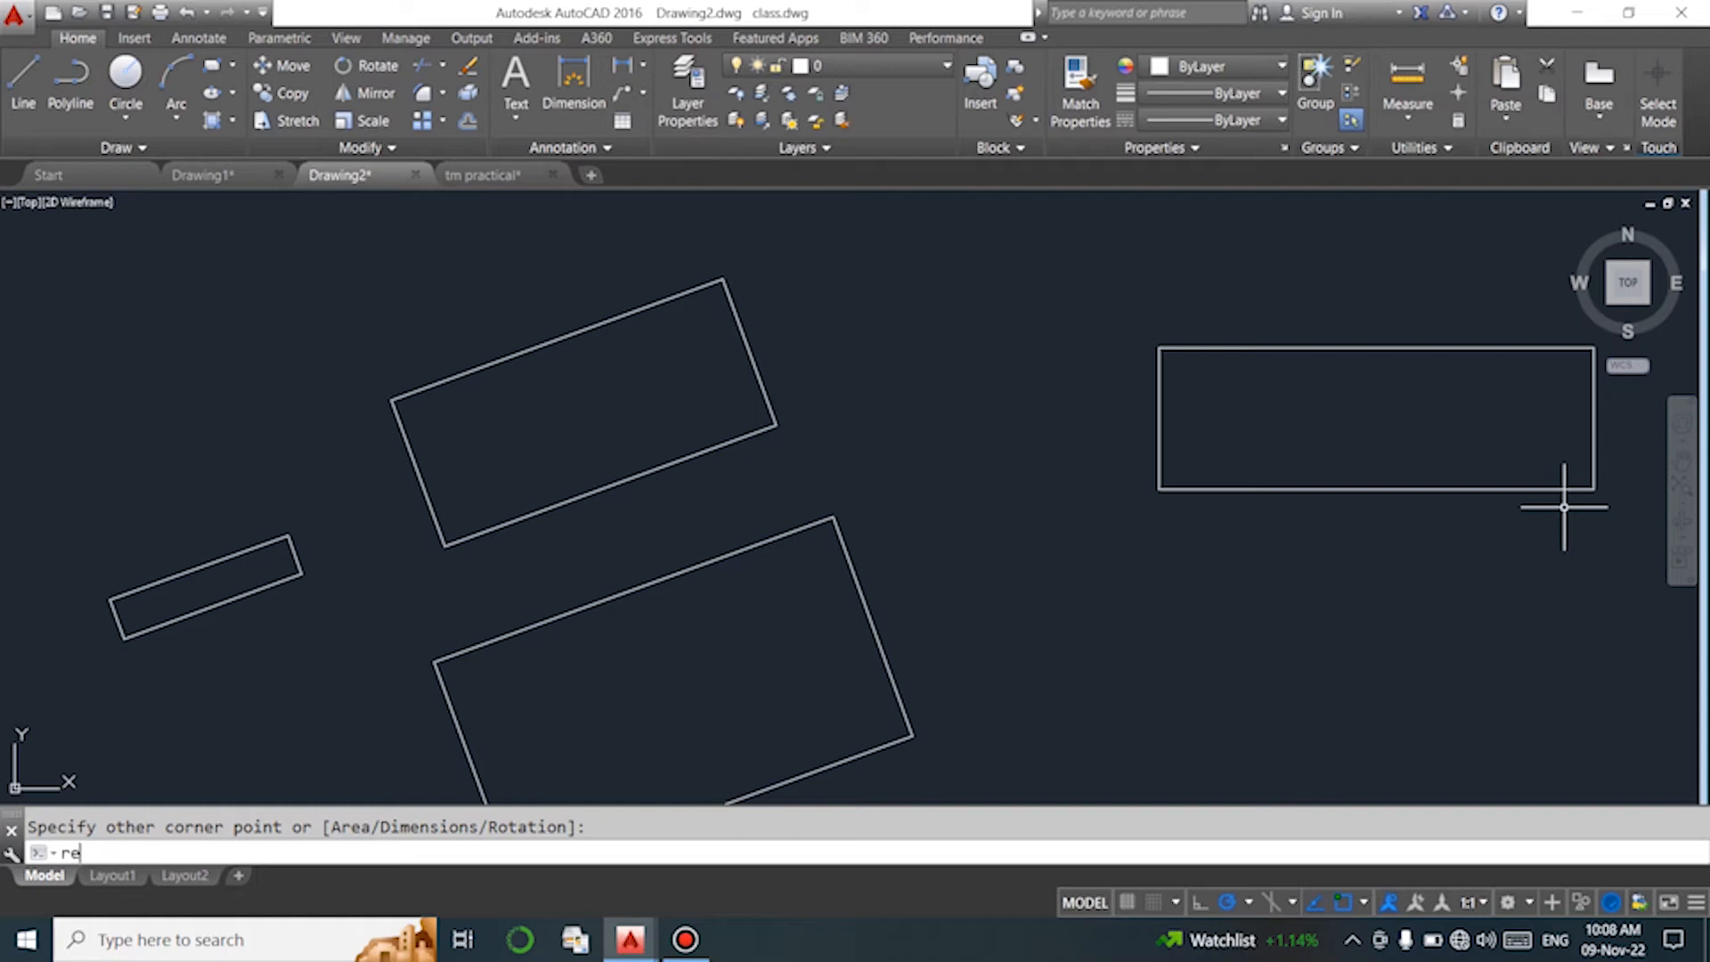
text(c)
key(Return)
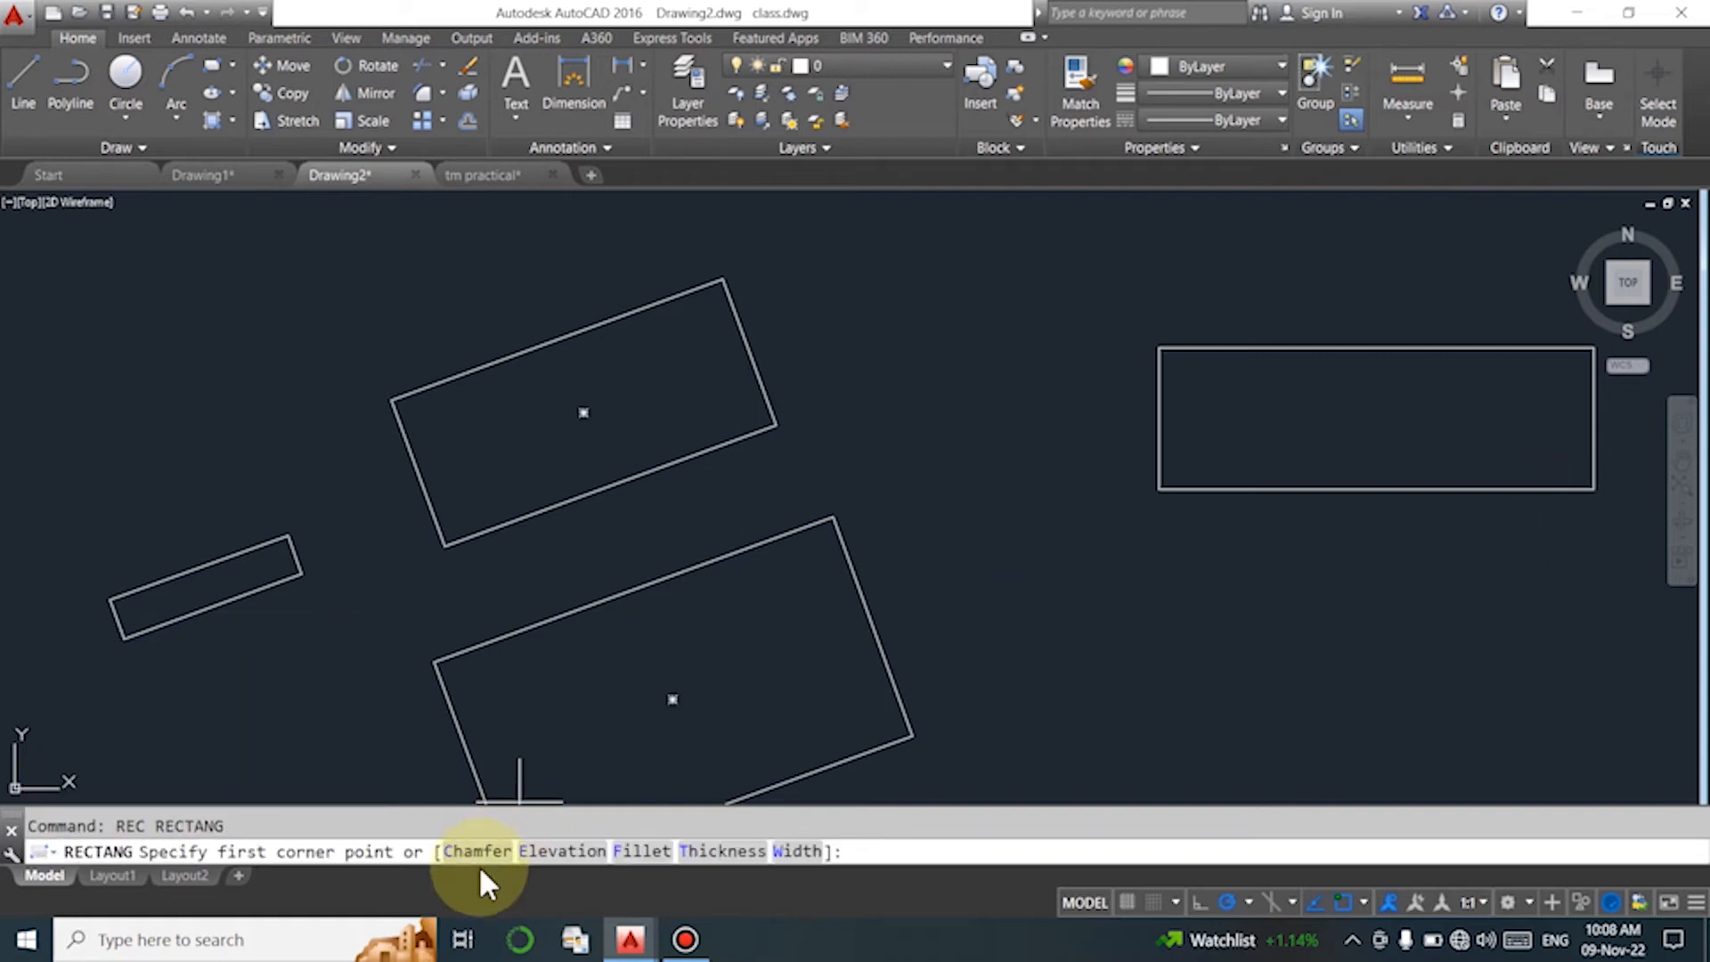
click(477, 852)
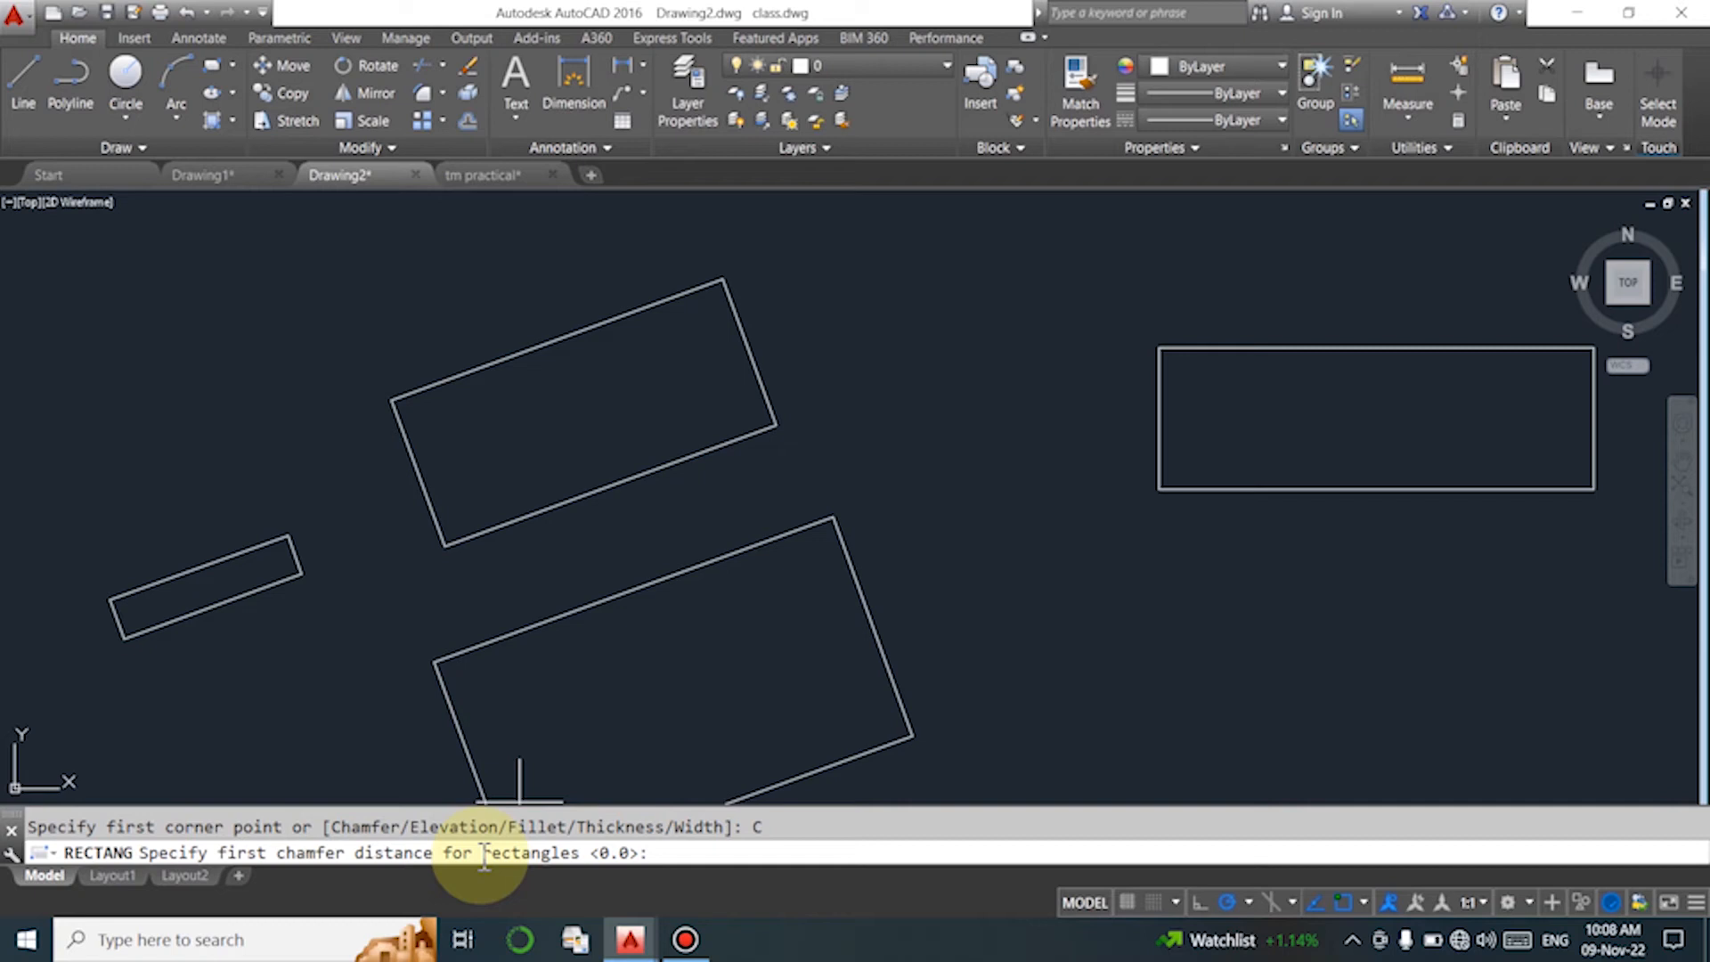
text(5)
key(Return)
text(5)
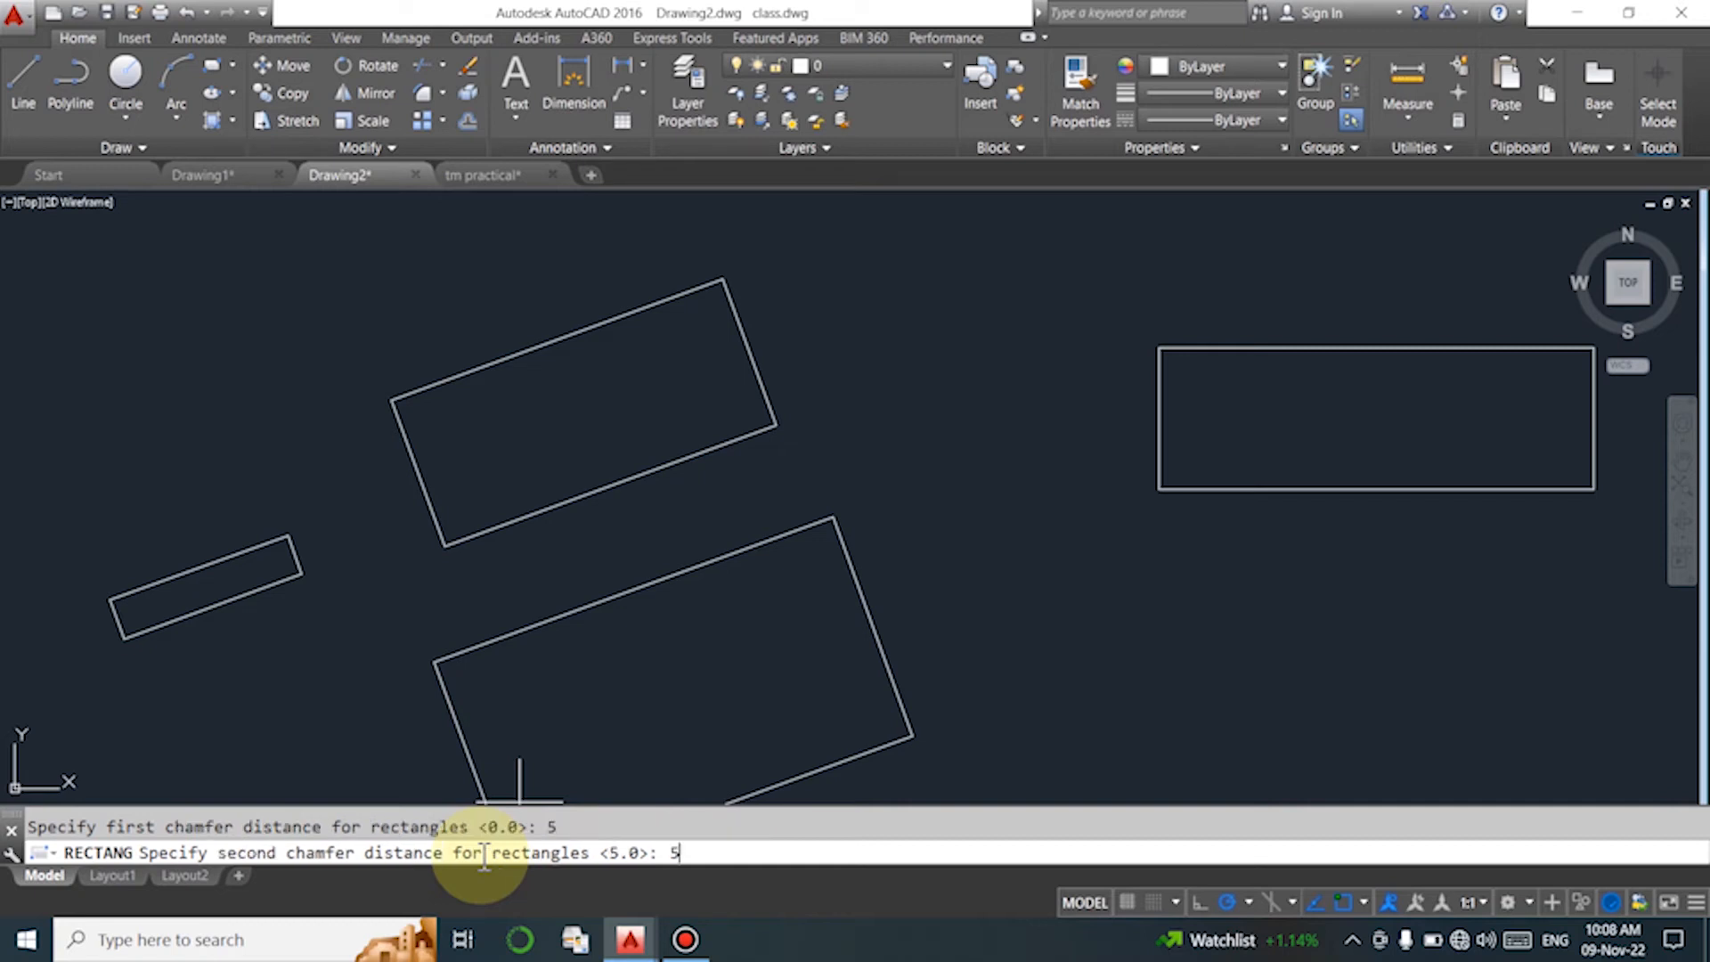
key(Return)
scroll(356, 472, down, 5)
scroll(585, 496, up, 2)
click(775, 349)
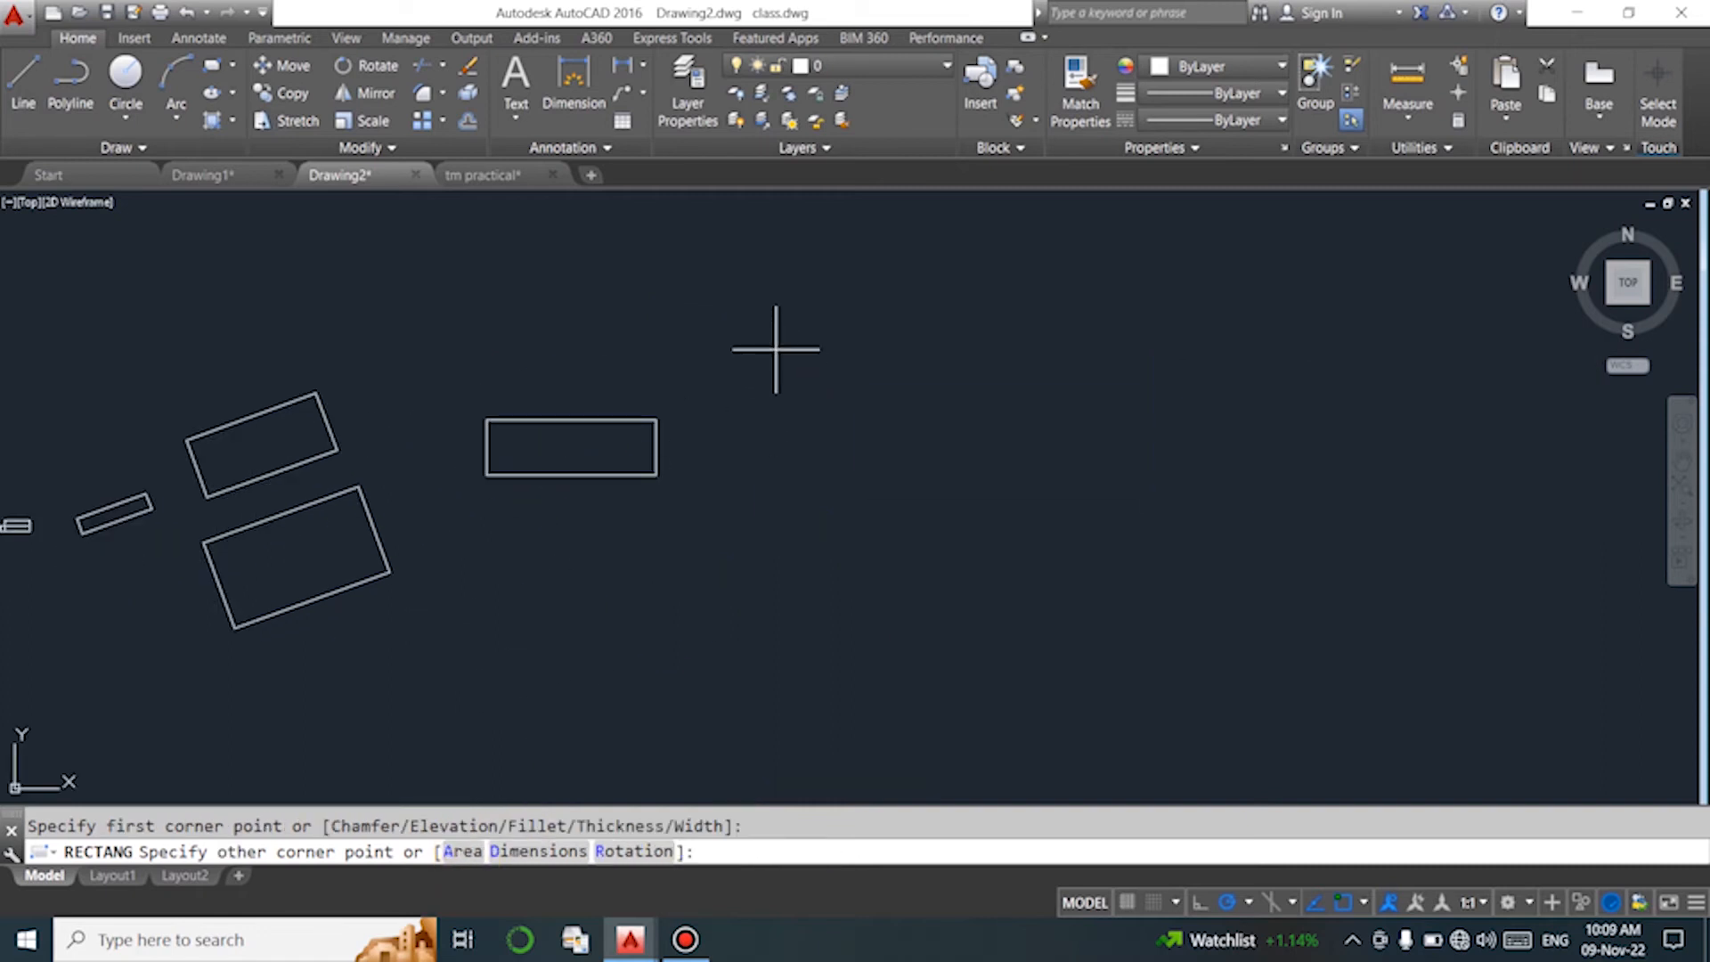
click(1202, 595)
Examine the corners of the large chamfered rectangle up close.
scroll(1256, 591, up, 6)
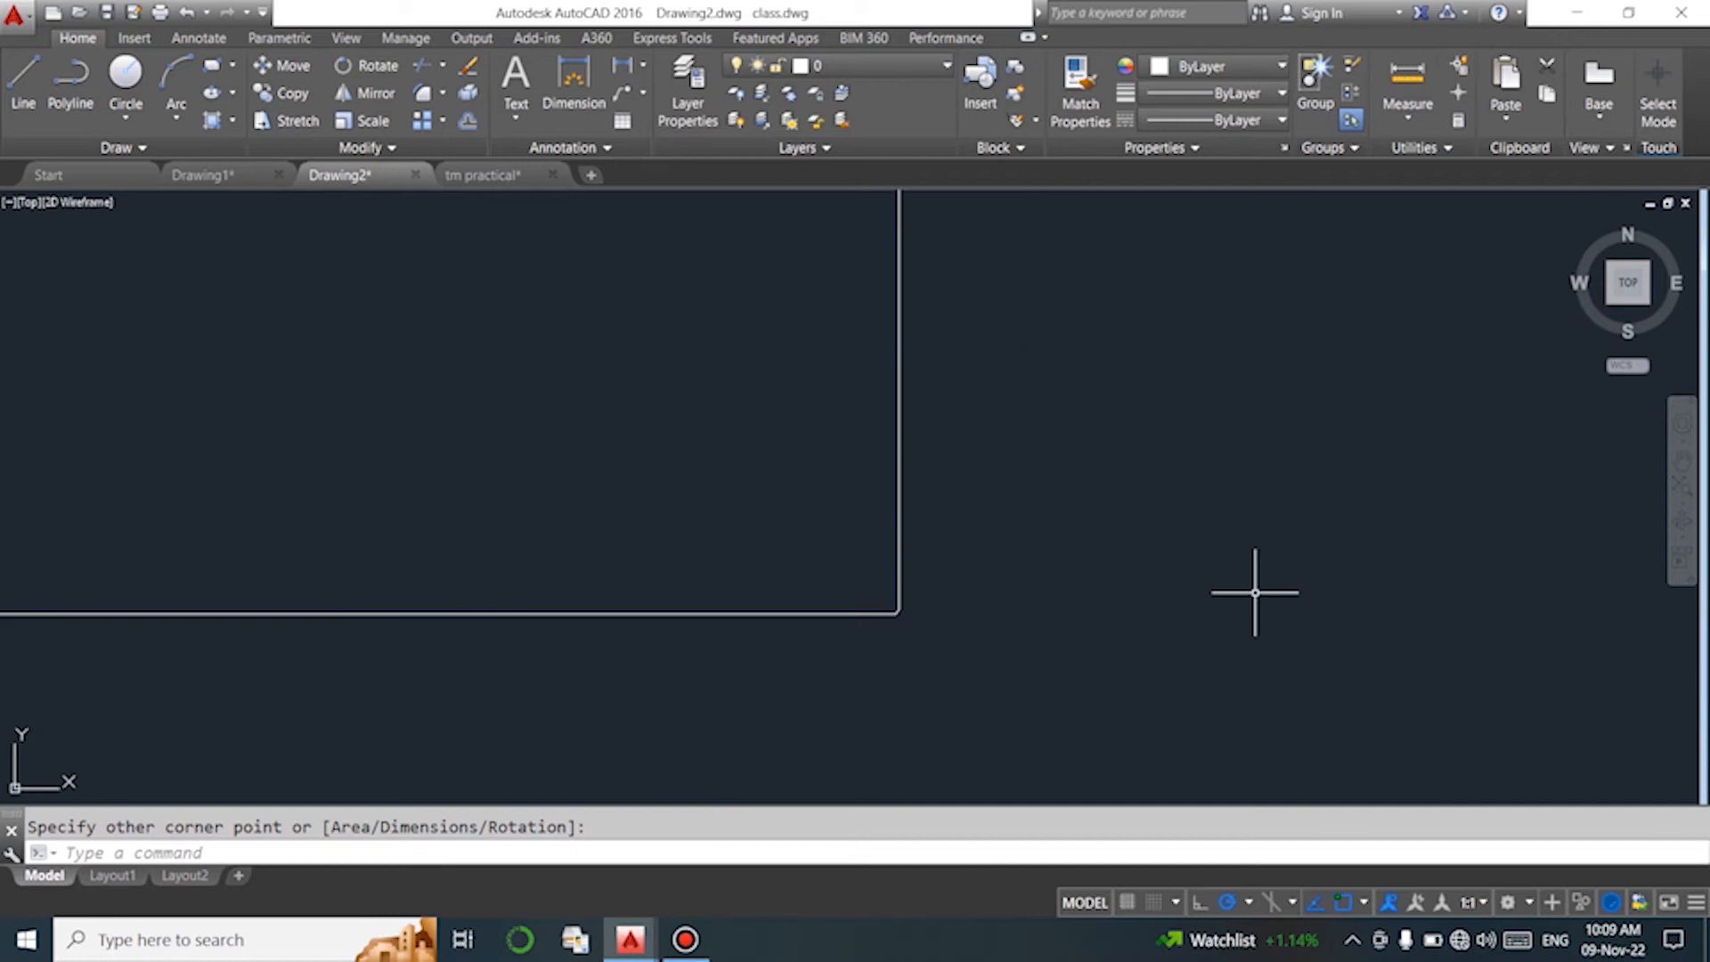
scroll(1066, 725, down, 4)
scroll(1063, 644, down, 3)
middle_drag(1129, 453, 1147, 792)
scroll(1051, 383, up, 8)
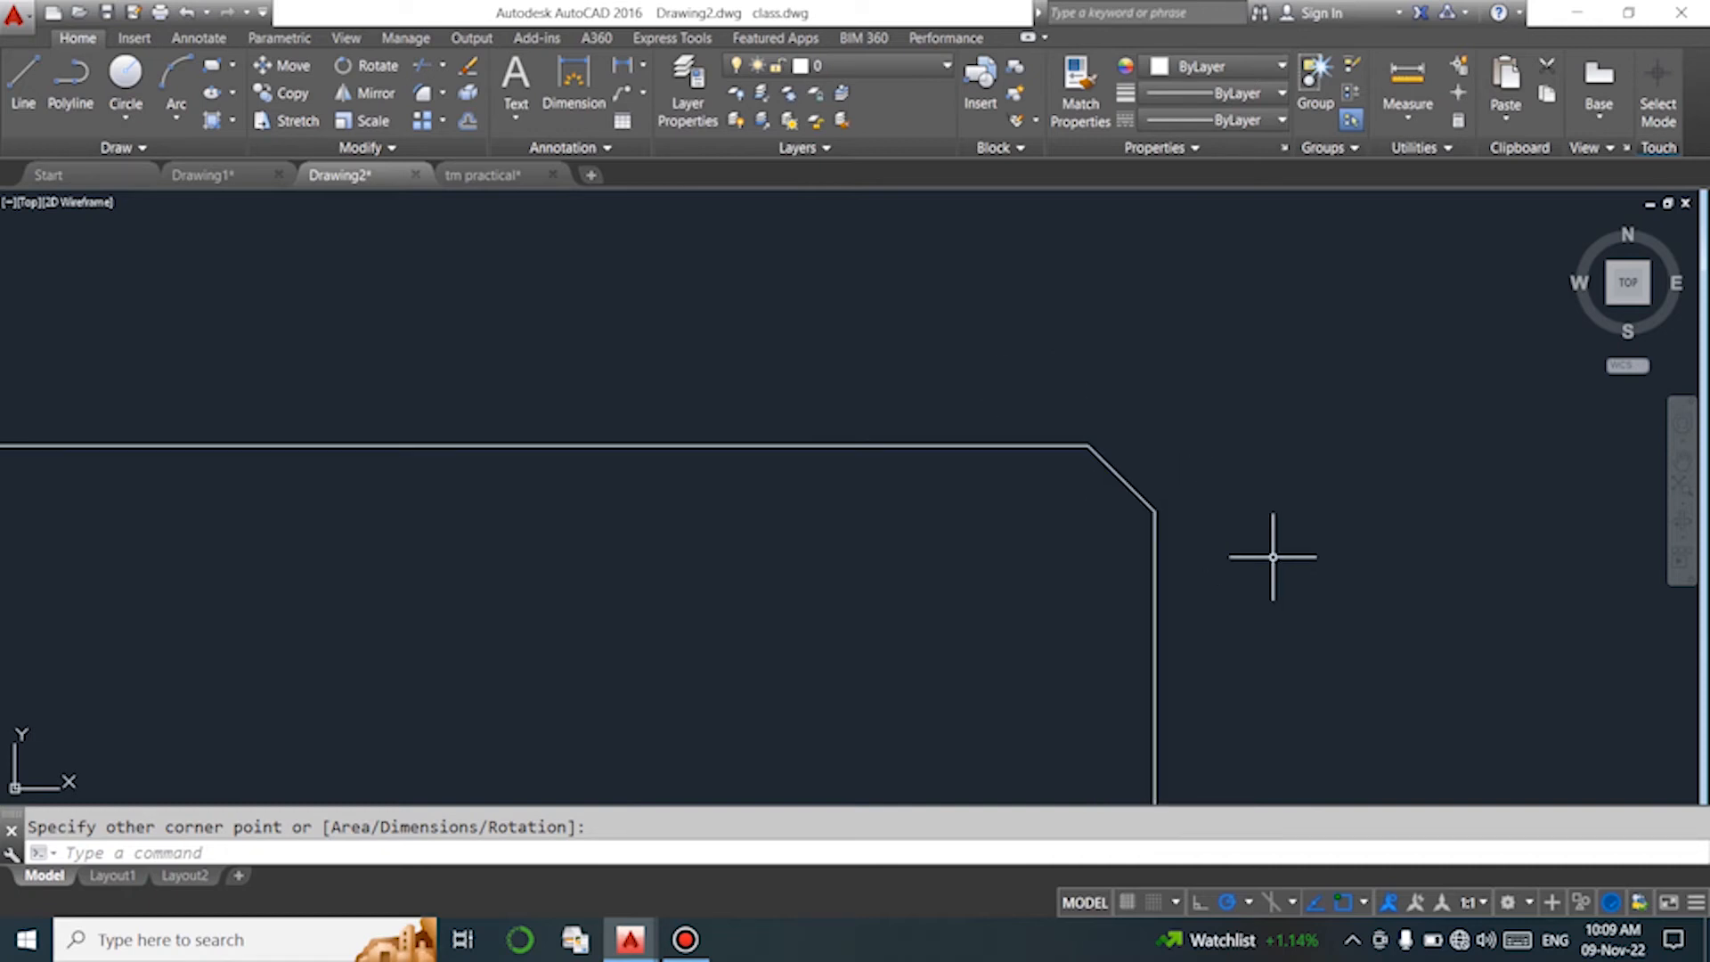
scroll(1272, 557, down, 10)
scroll(677, 570, up, 2)
scroll(600, 565, up, 5)
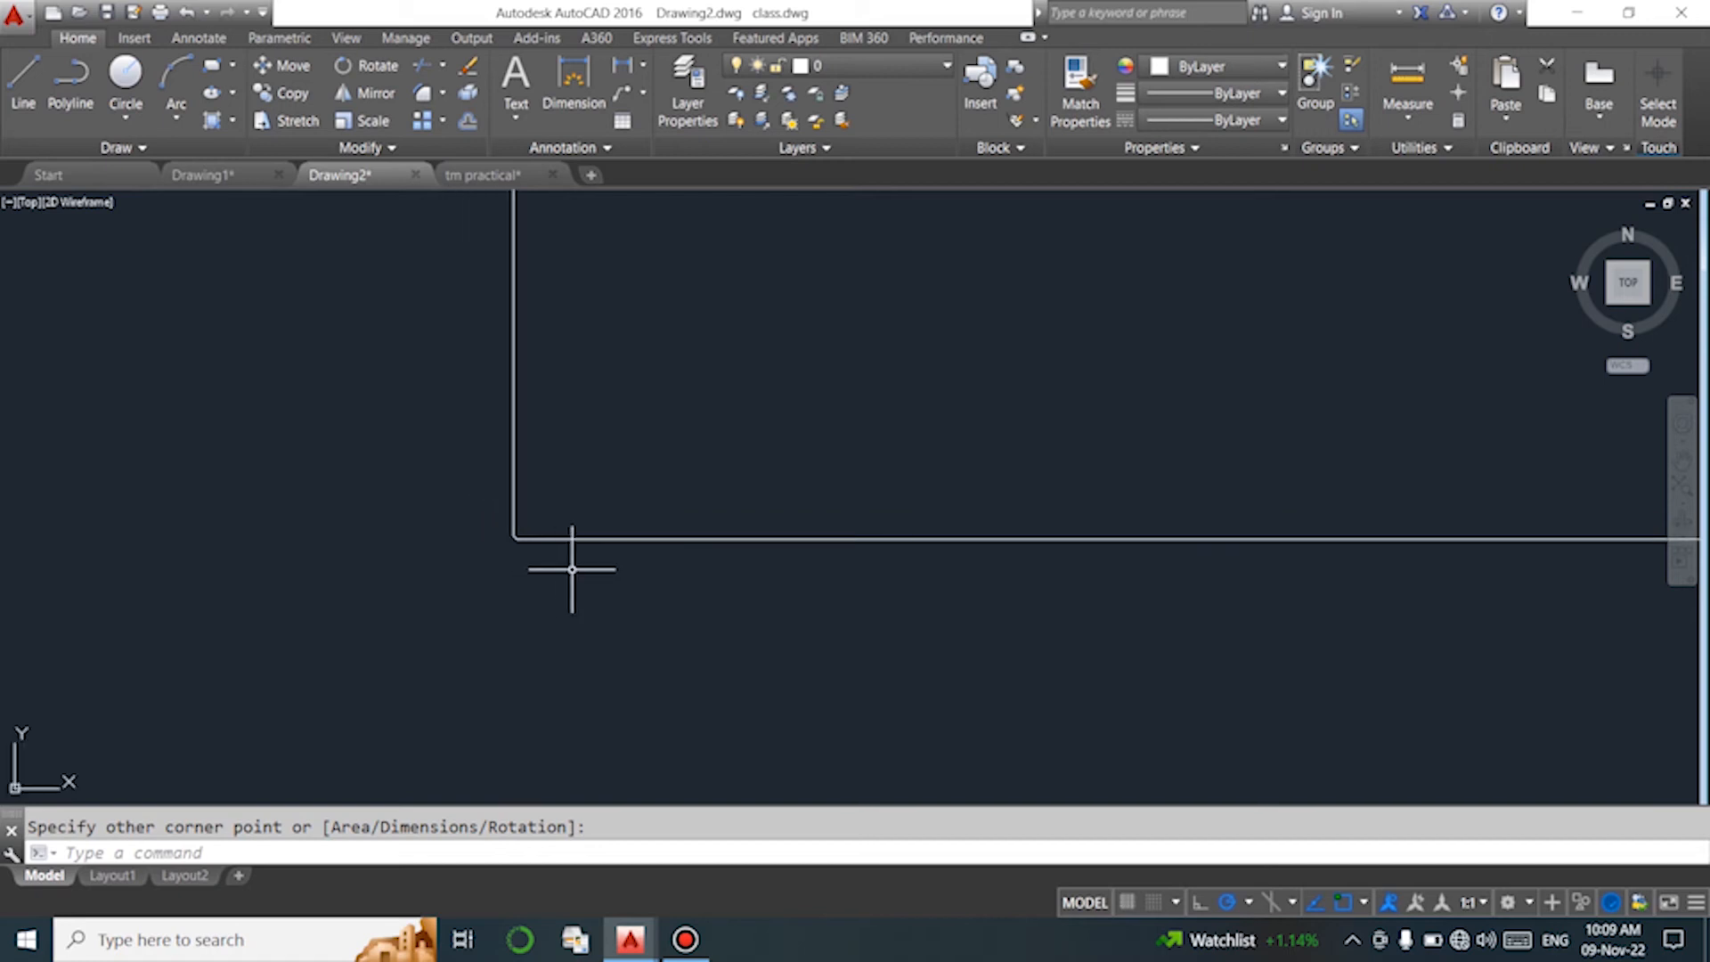
middle_drag(831, 401, 427, 827)
scroll(1396, 263, up, 12)
scroll(1339, 354, down, 5)
Reset both rectangle chamfer distances to 0 and draw a smaller rectangle overlapping the right edge of the chamfered one.
text(rec)
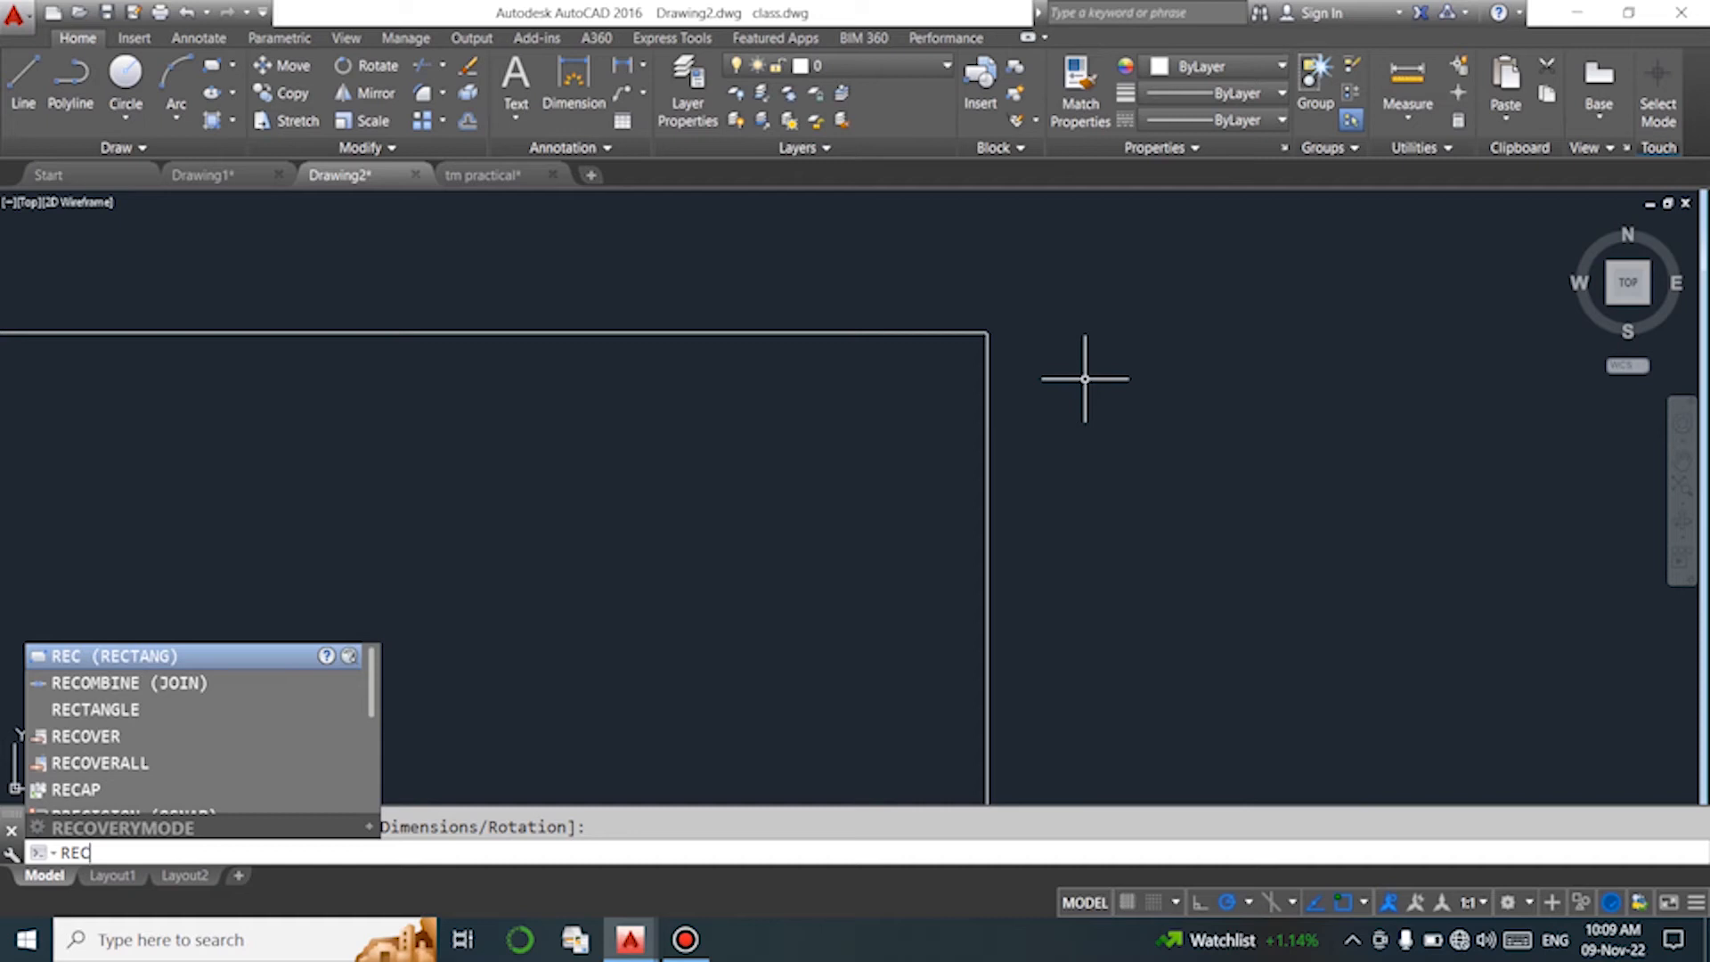
key(Return)
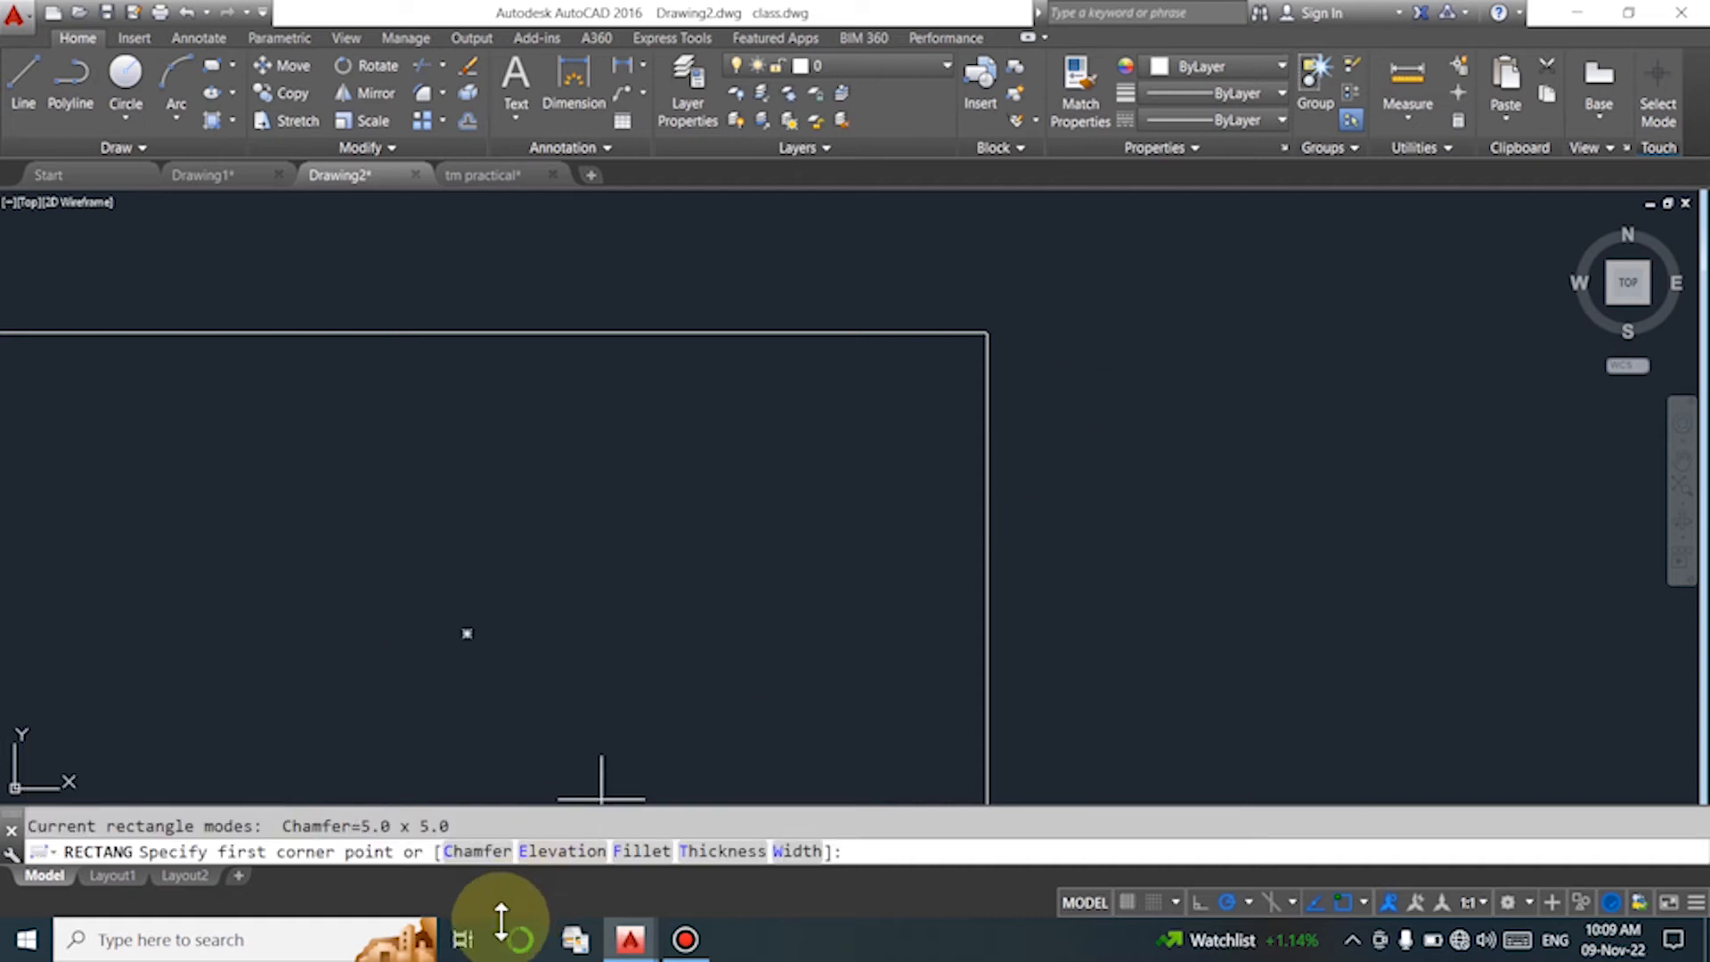
click(476, 851)
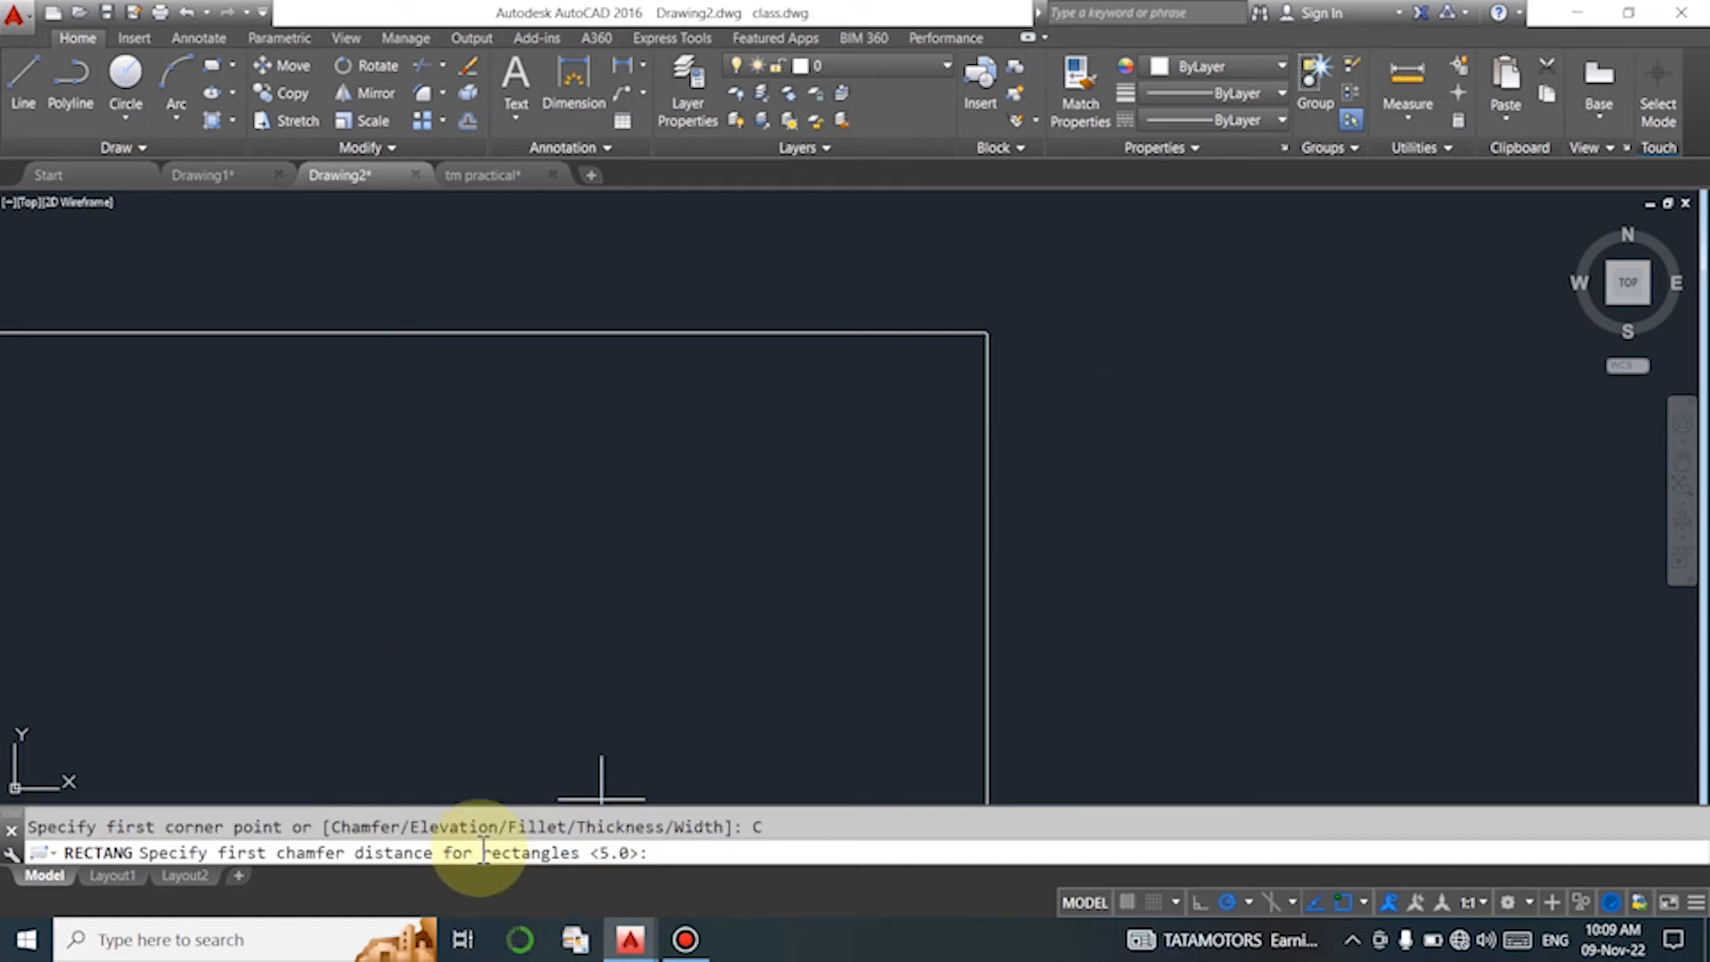
text(0)
key(Return)
text(0)
key(Return)
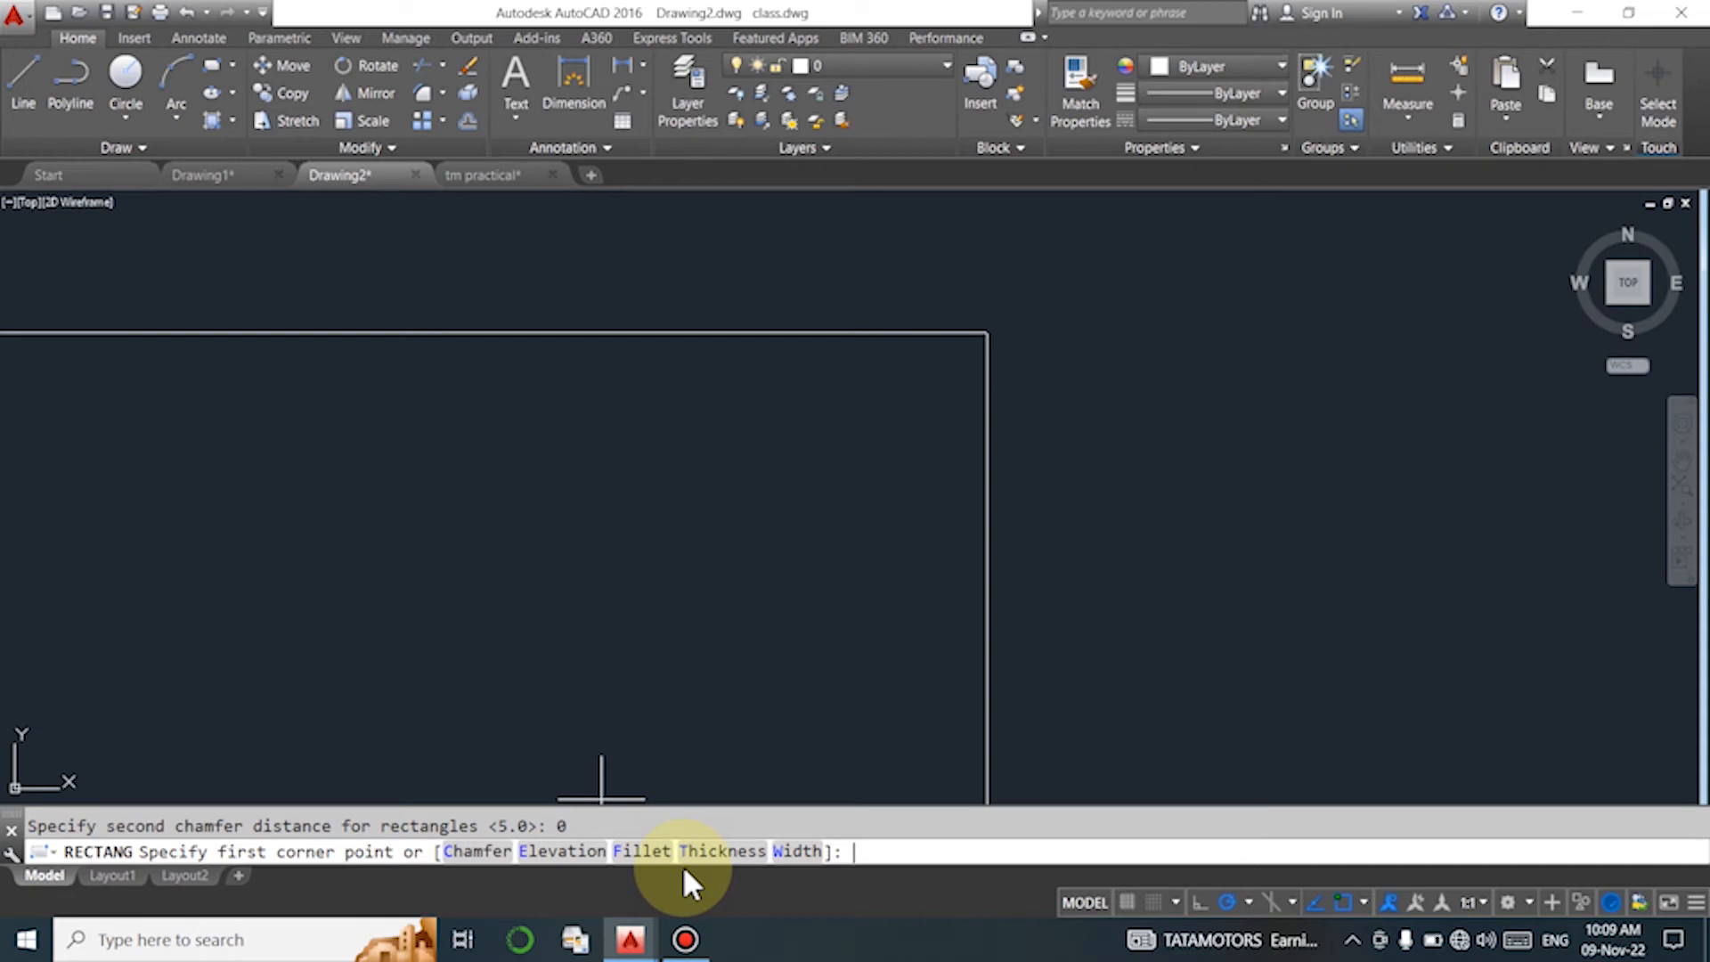
click(694, 406)
click(1081, 598)
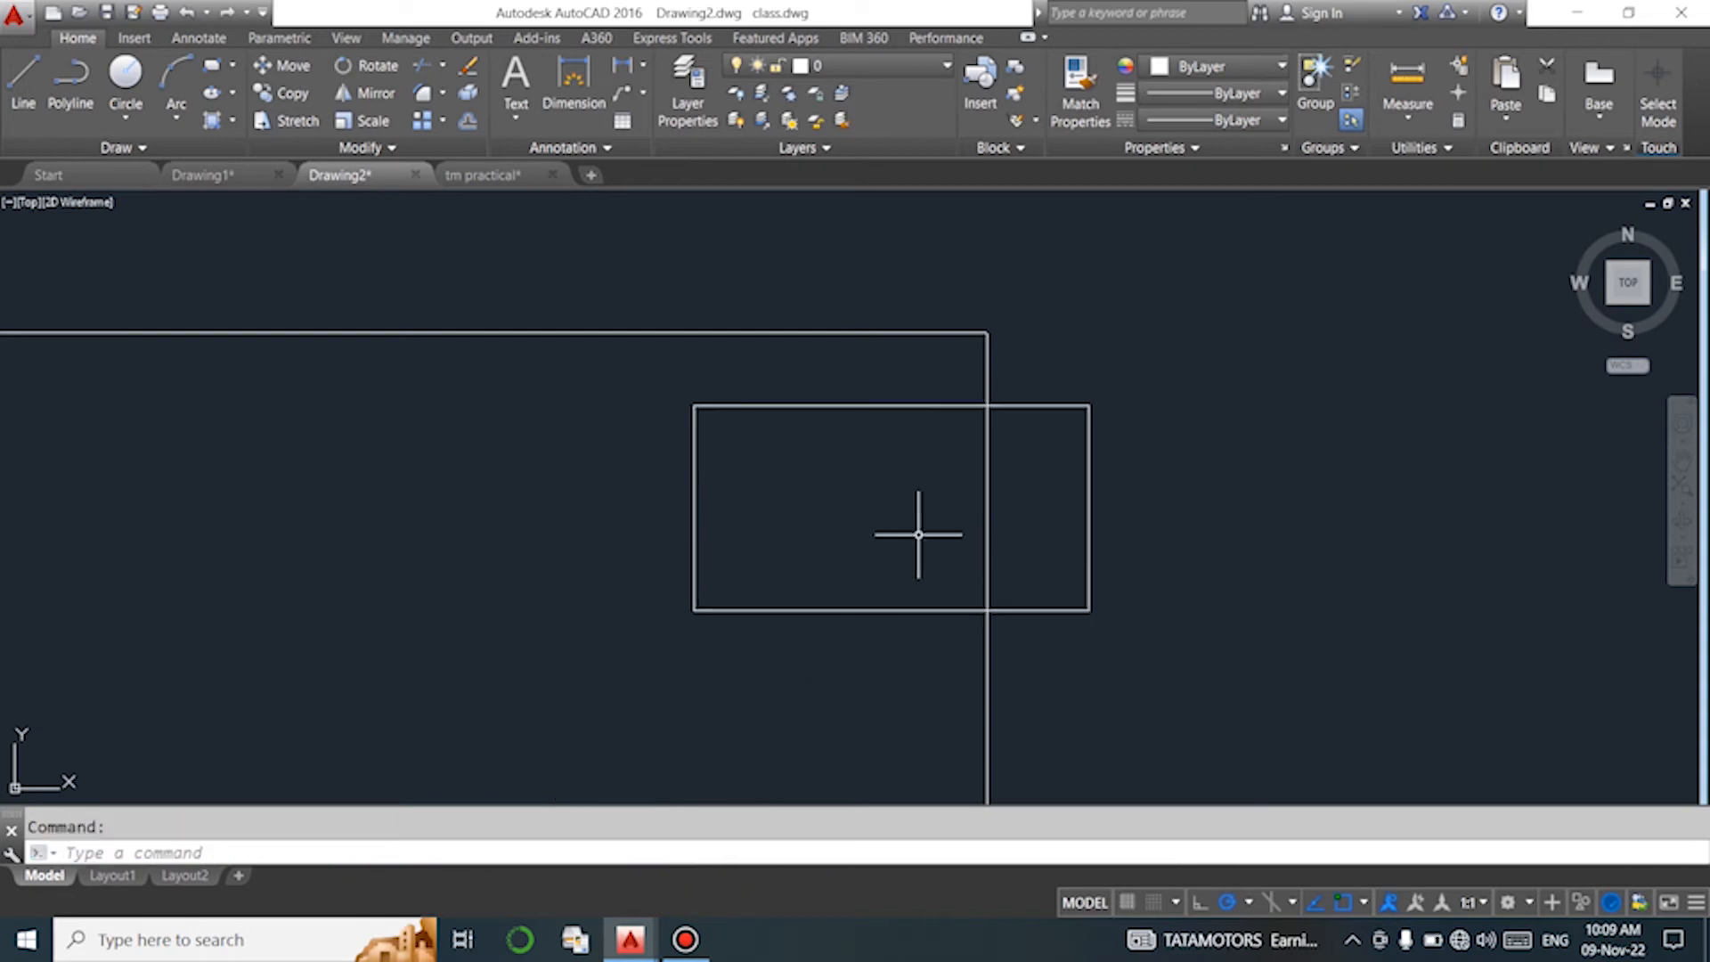
Draw a rectangle to the right of the overlapping ones using the Elevation option set to 50.
scroll(659, 392, up, 5)
scroll(681, 429, down, 6)
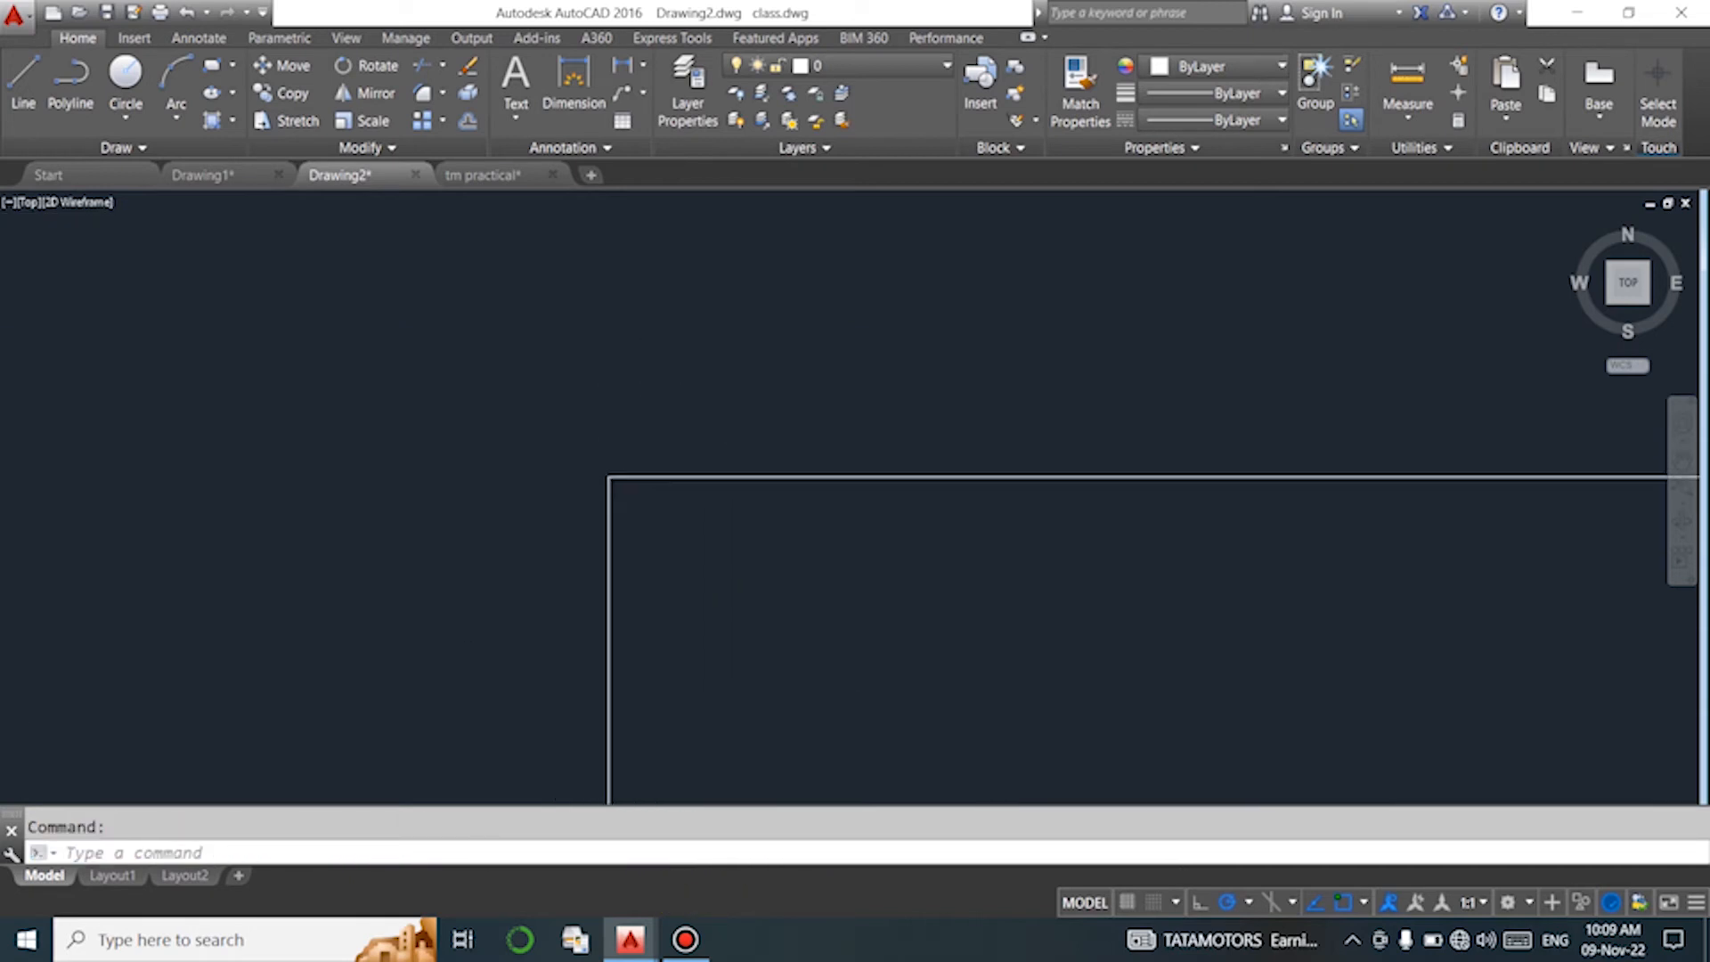
scroll(274, 452, up, 3)
scroll(427, 472, up, 2)
scroll(908, 473, down, 6)
text(rec)
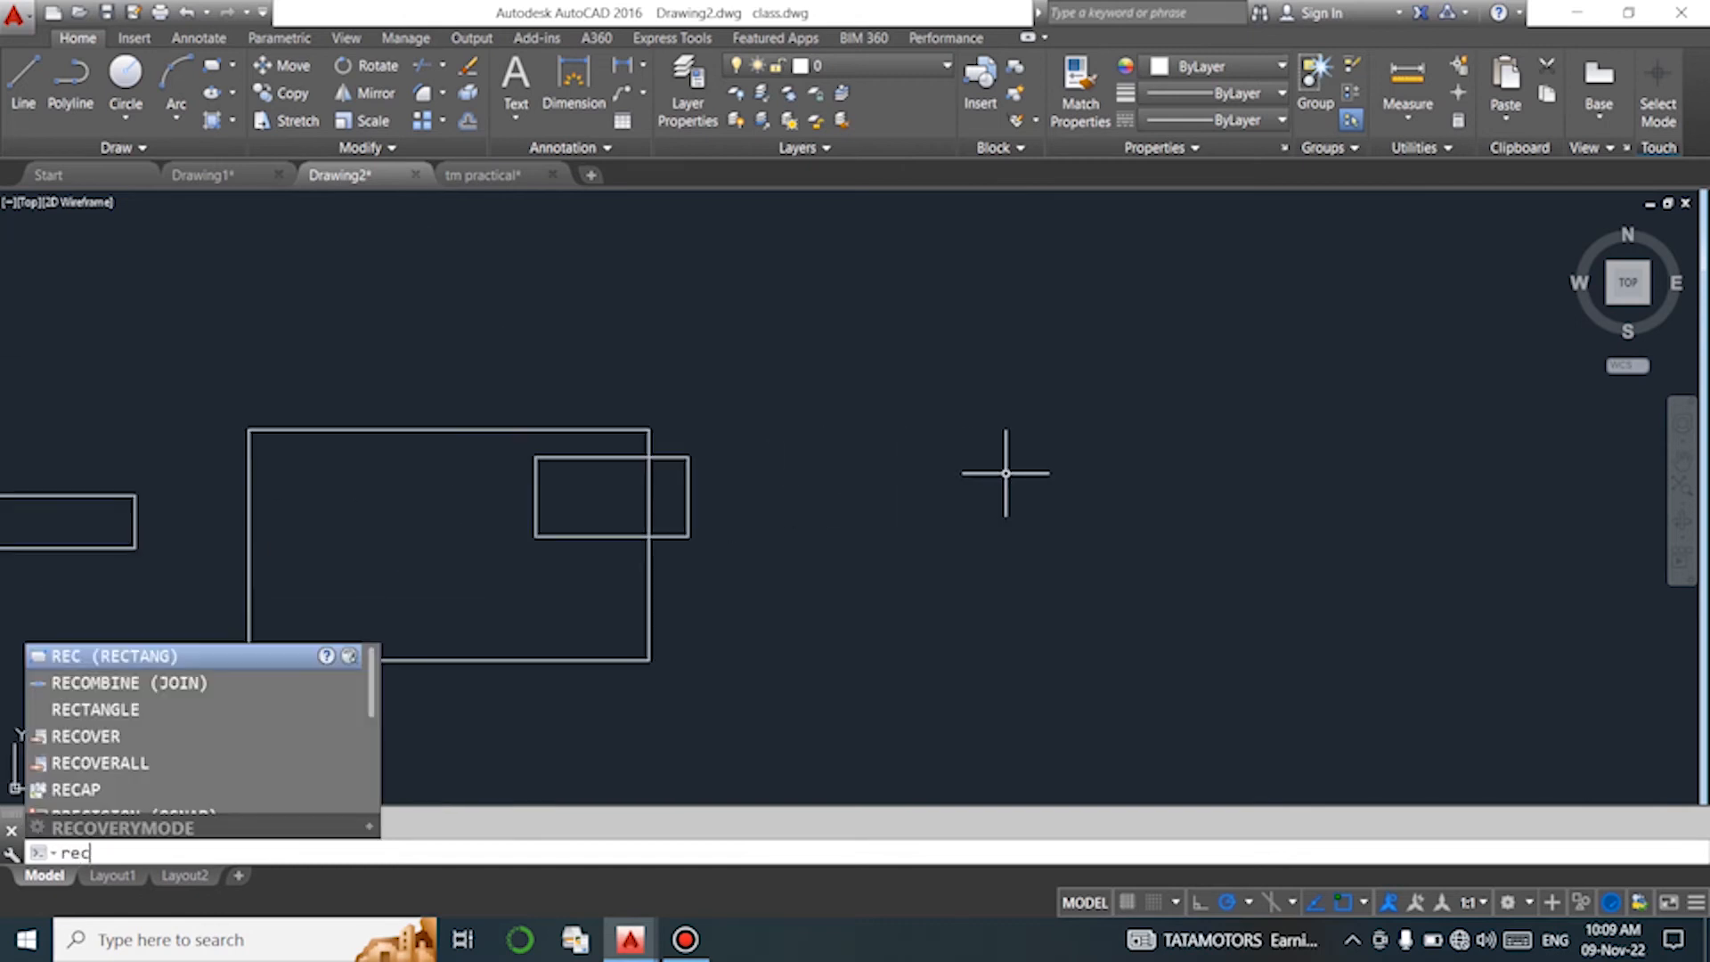
key(Return)
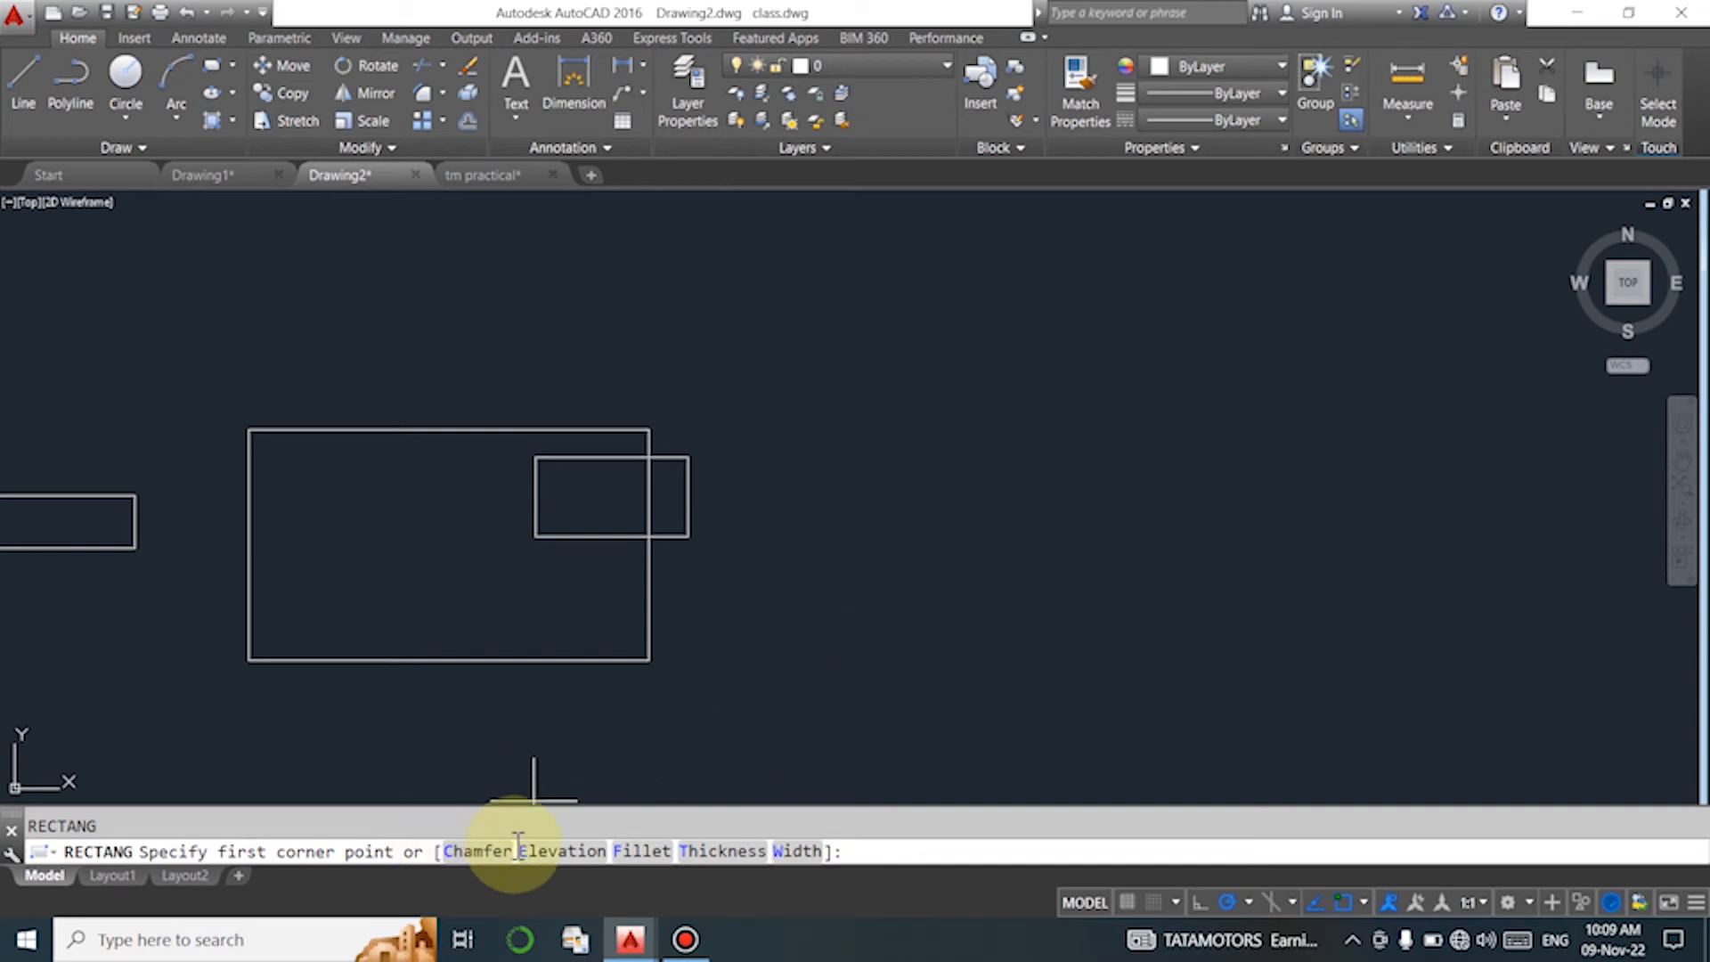
click(551, 854)
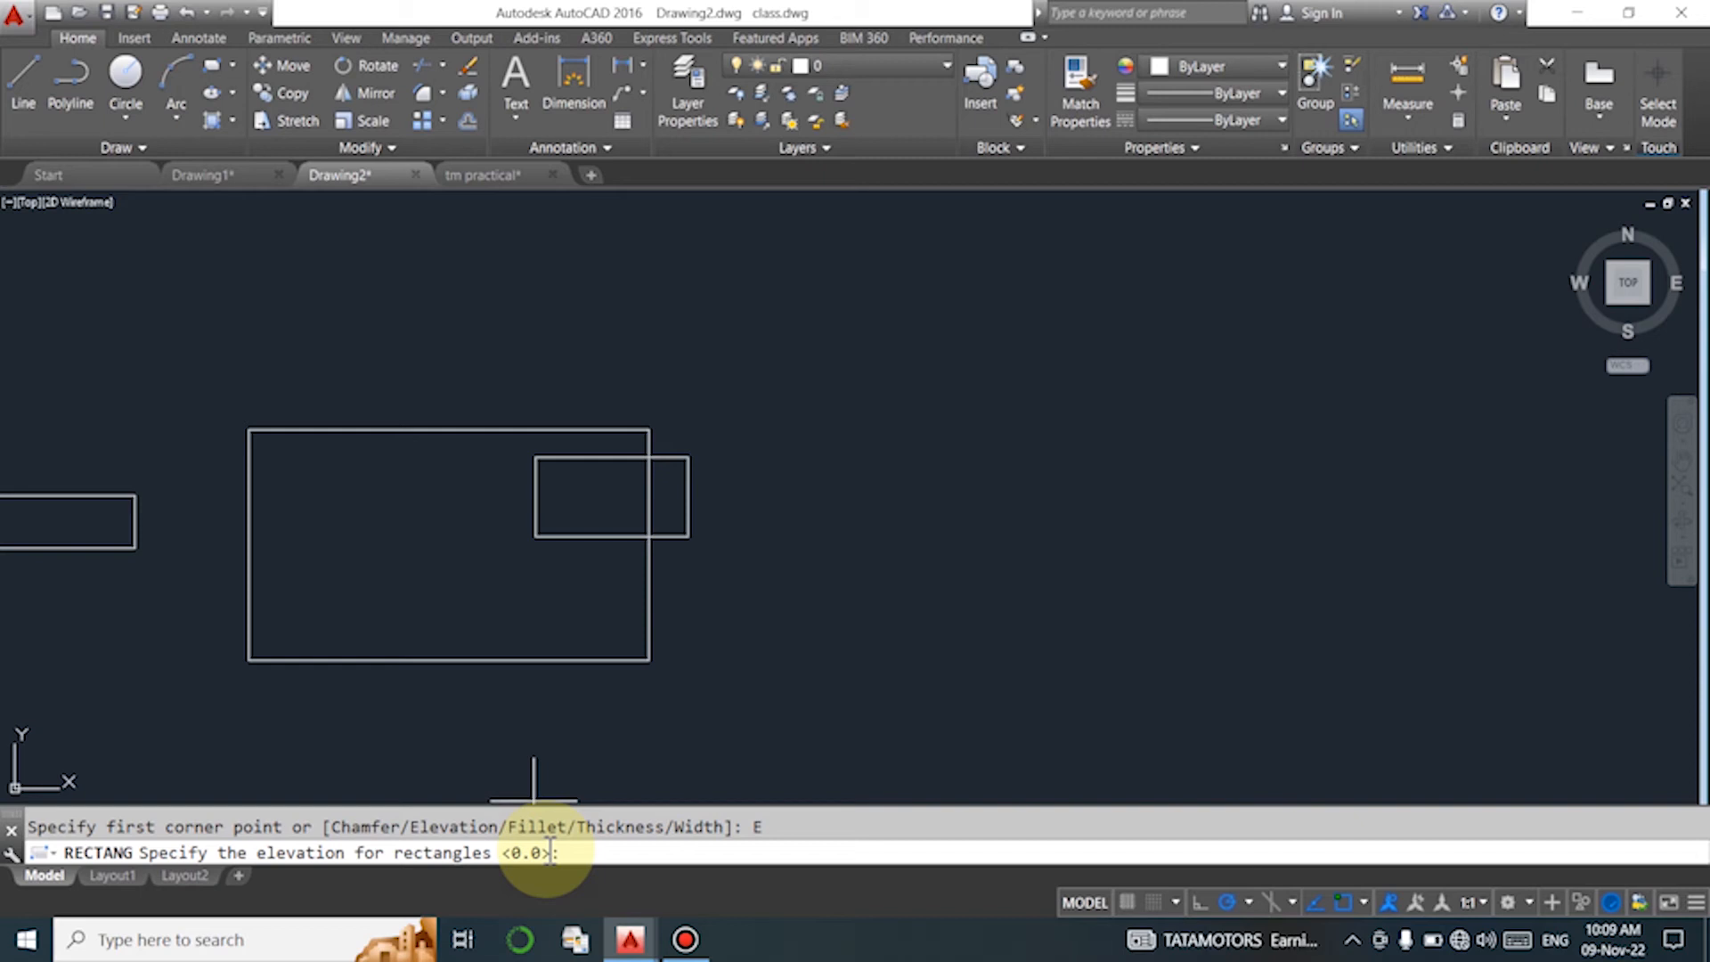
text(50)
key(Return)
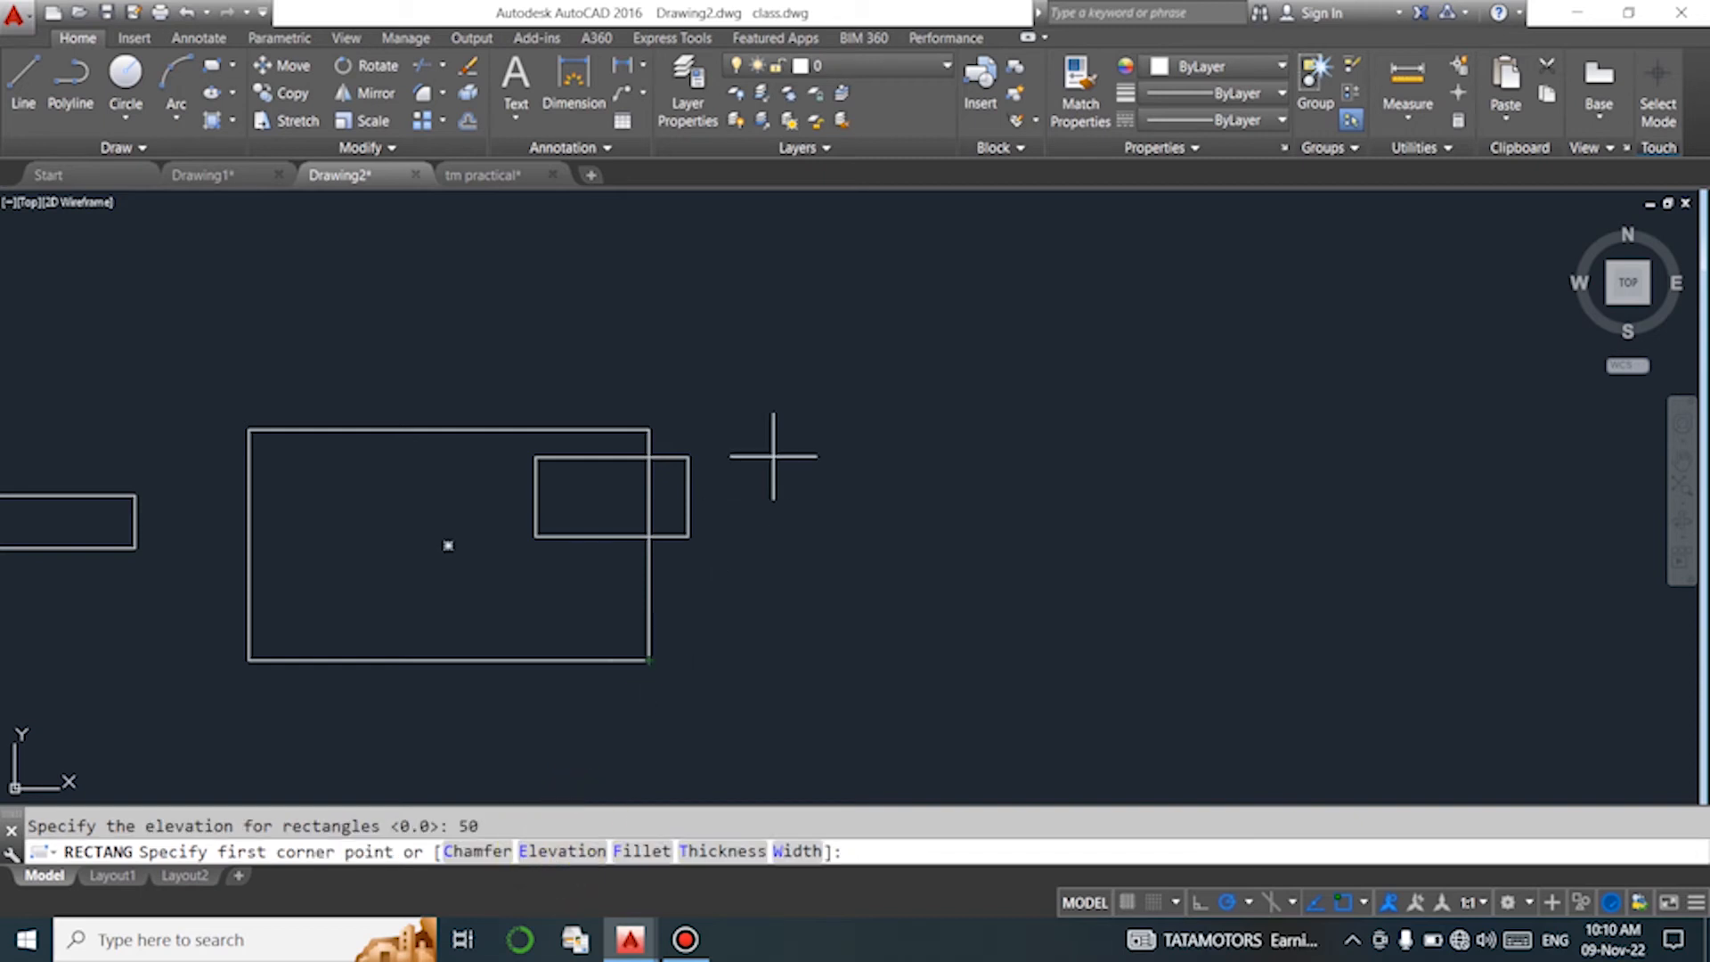
click(820, 359)
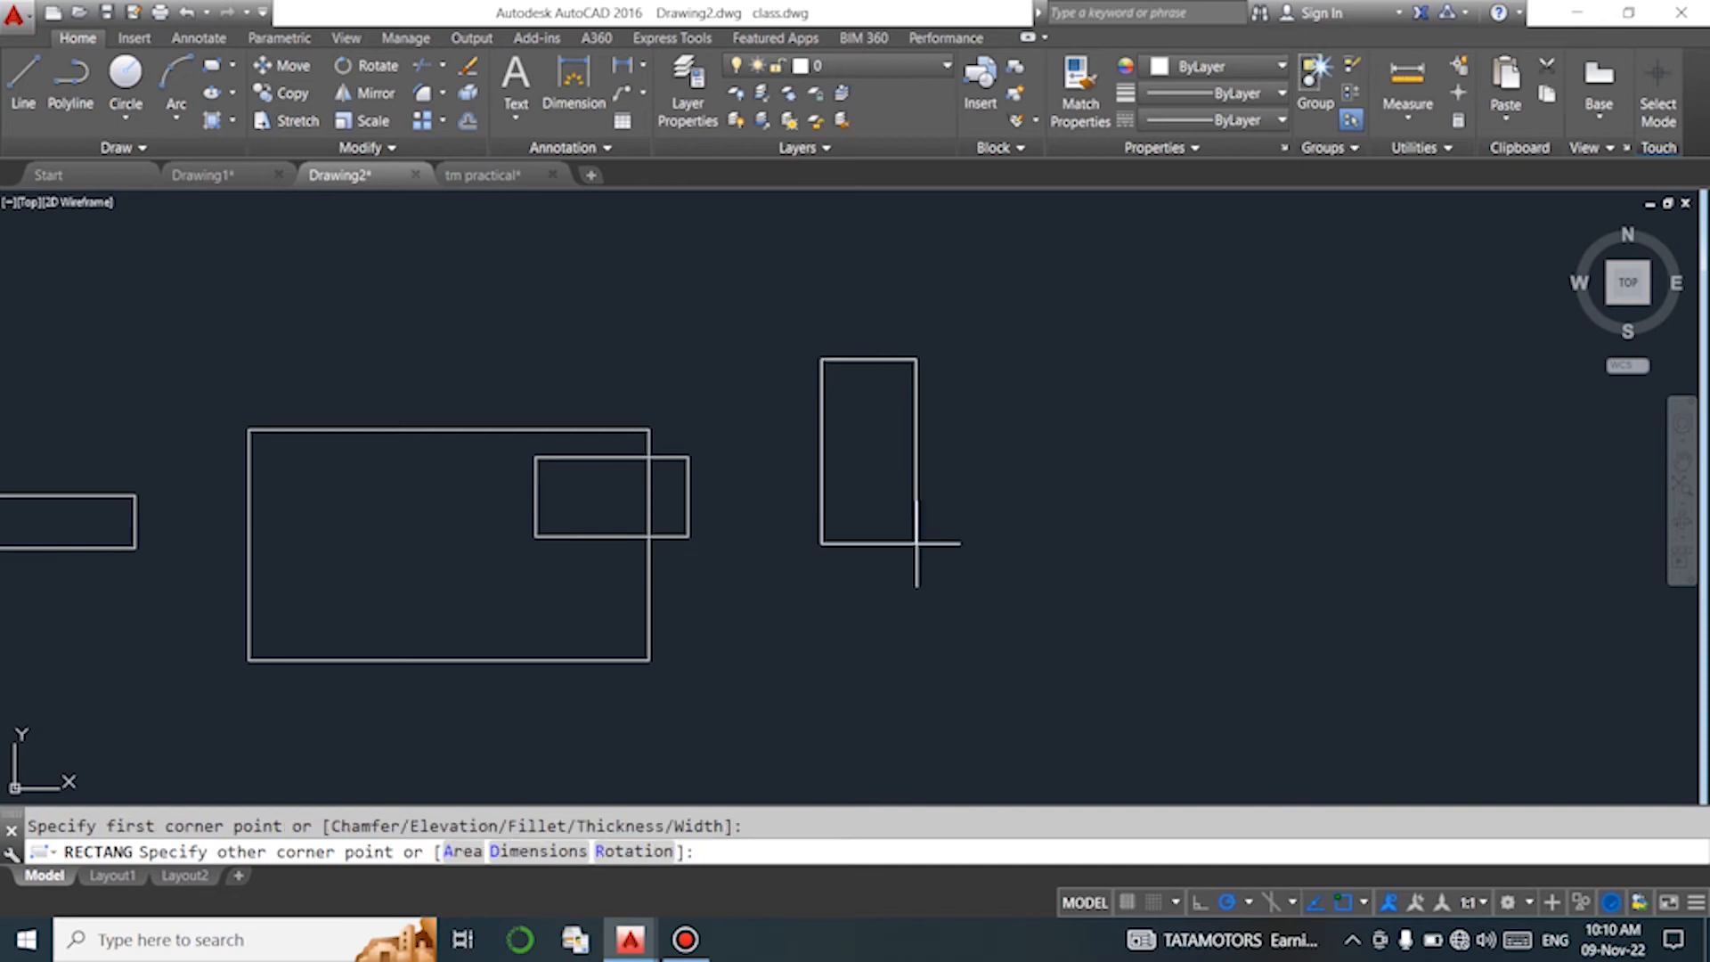
click(965, 508)
scroll(1024, 488, up, 2)
scroll(471, 538, down, 2)
scroll(729, 460, up, 2)
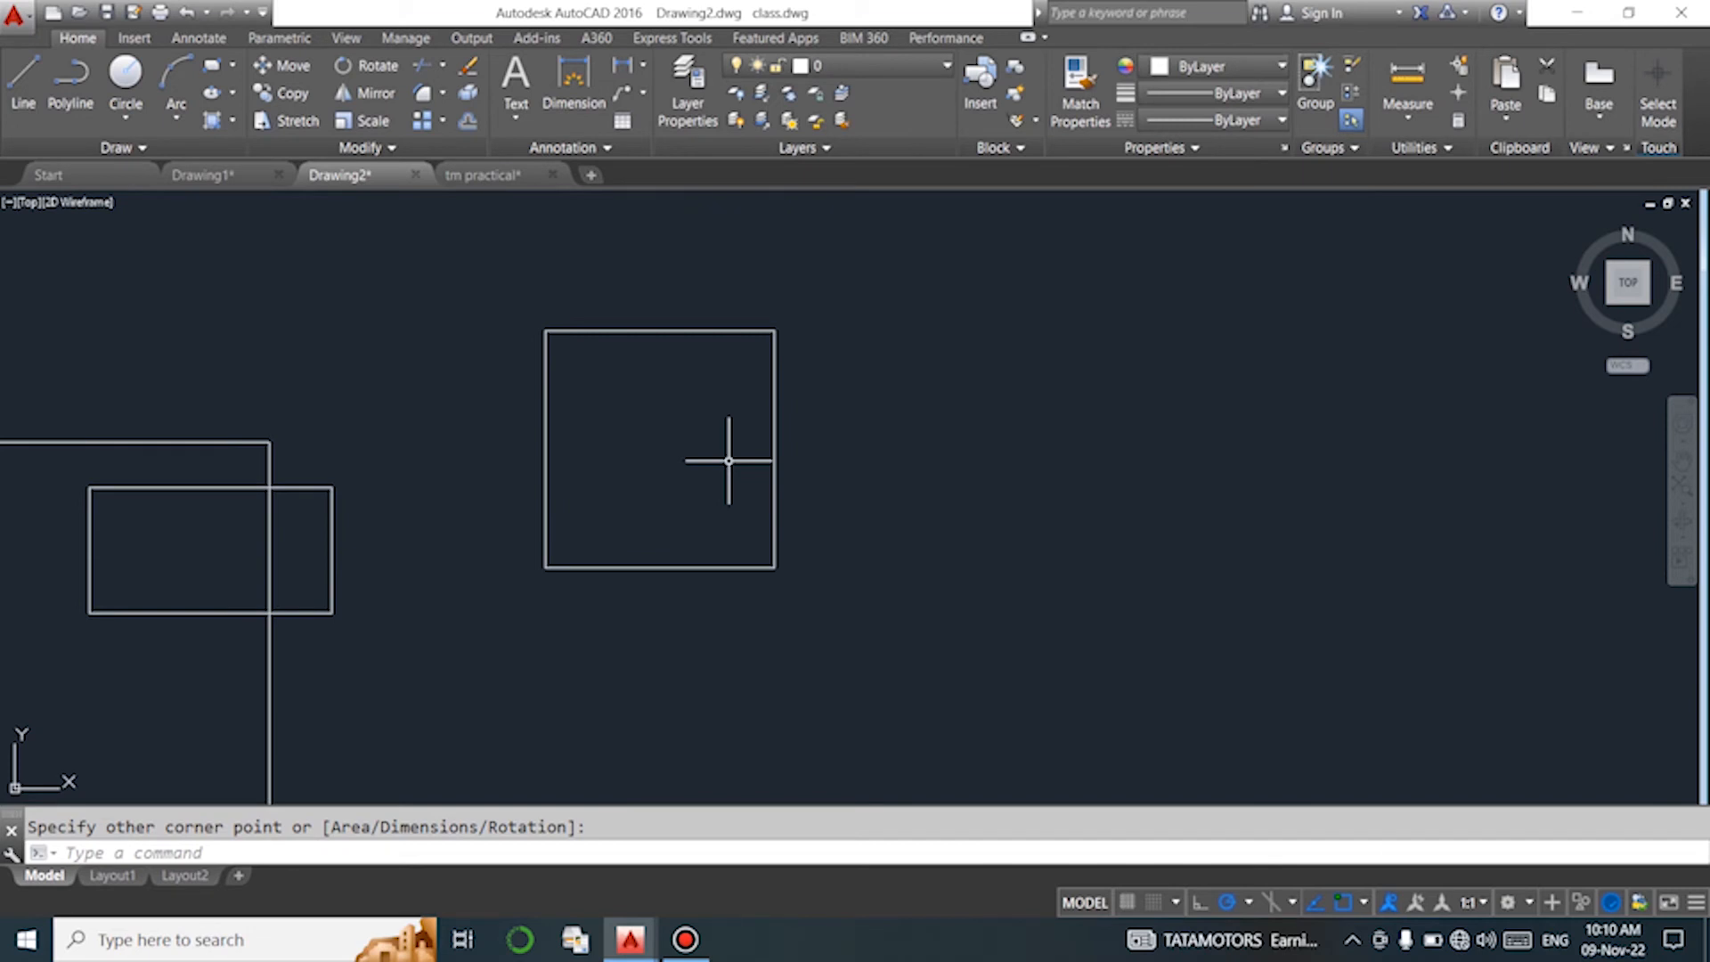
Draw a large rectangle to the right of the elevated one using the Fillet option with radius 10, and inspect its rounded corner.
text(Rec)
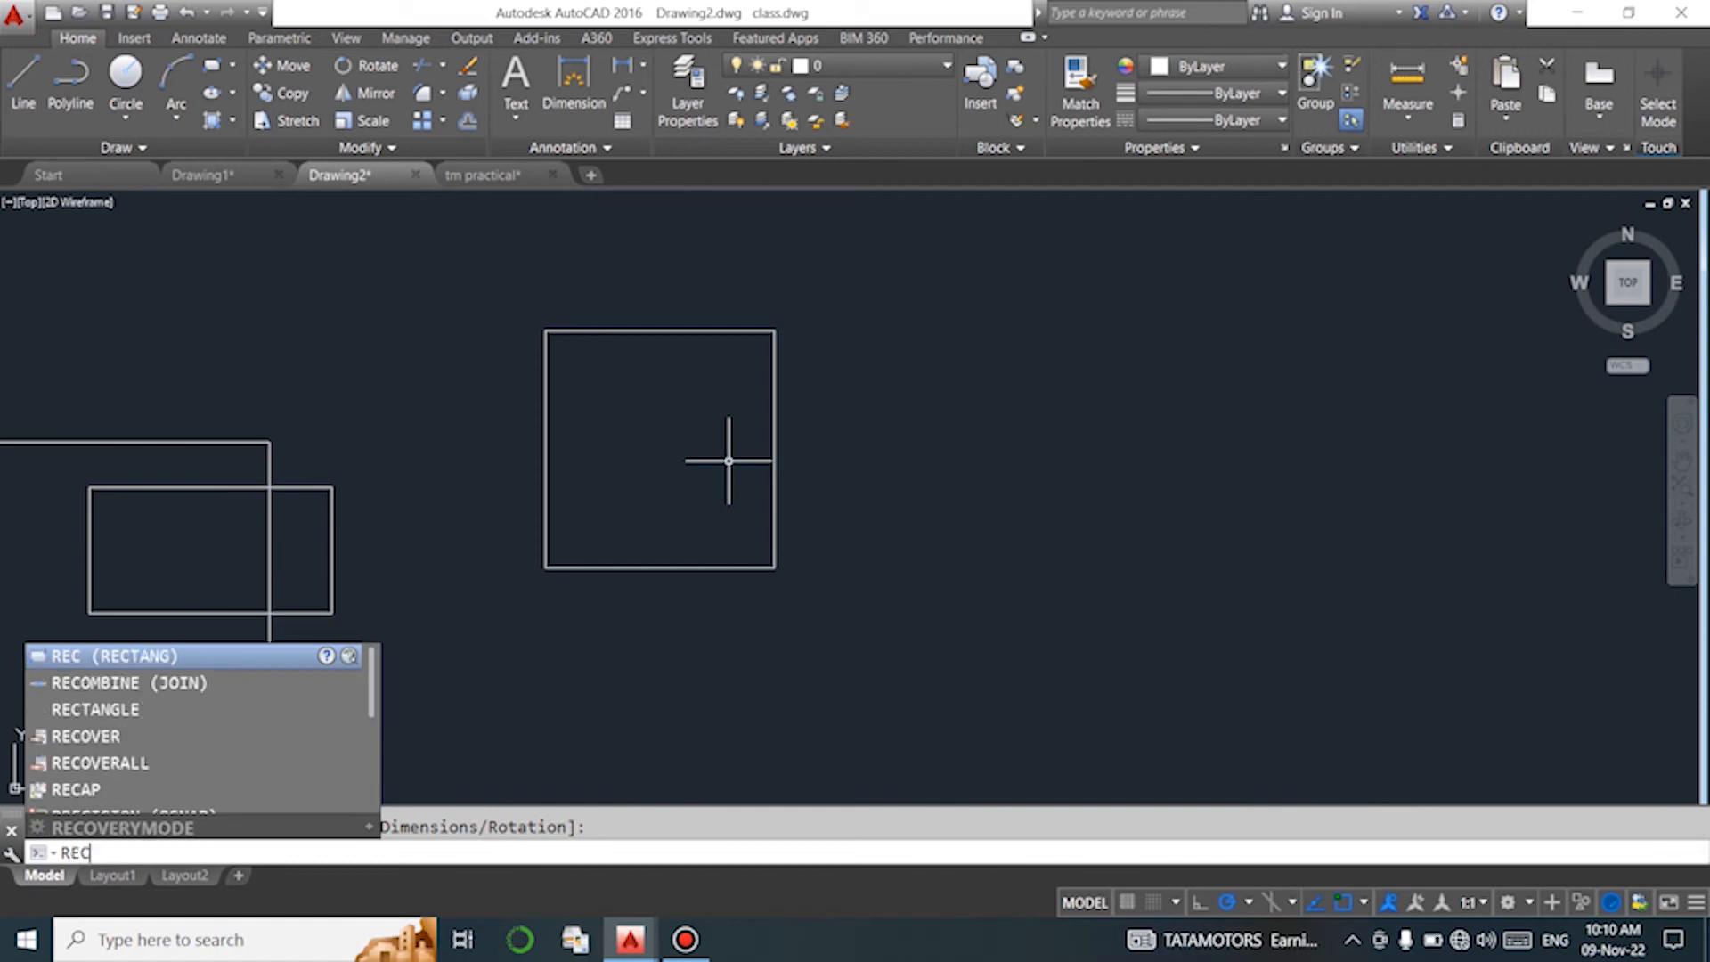
key(Return)
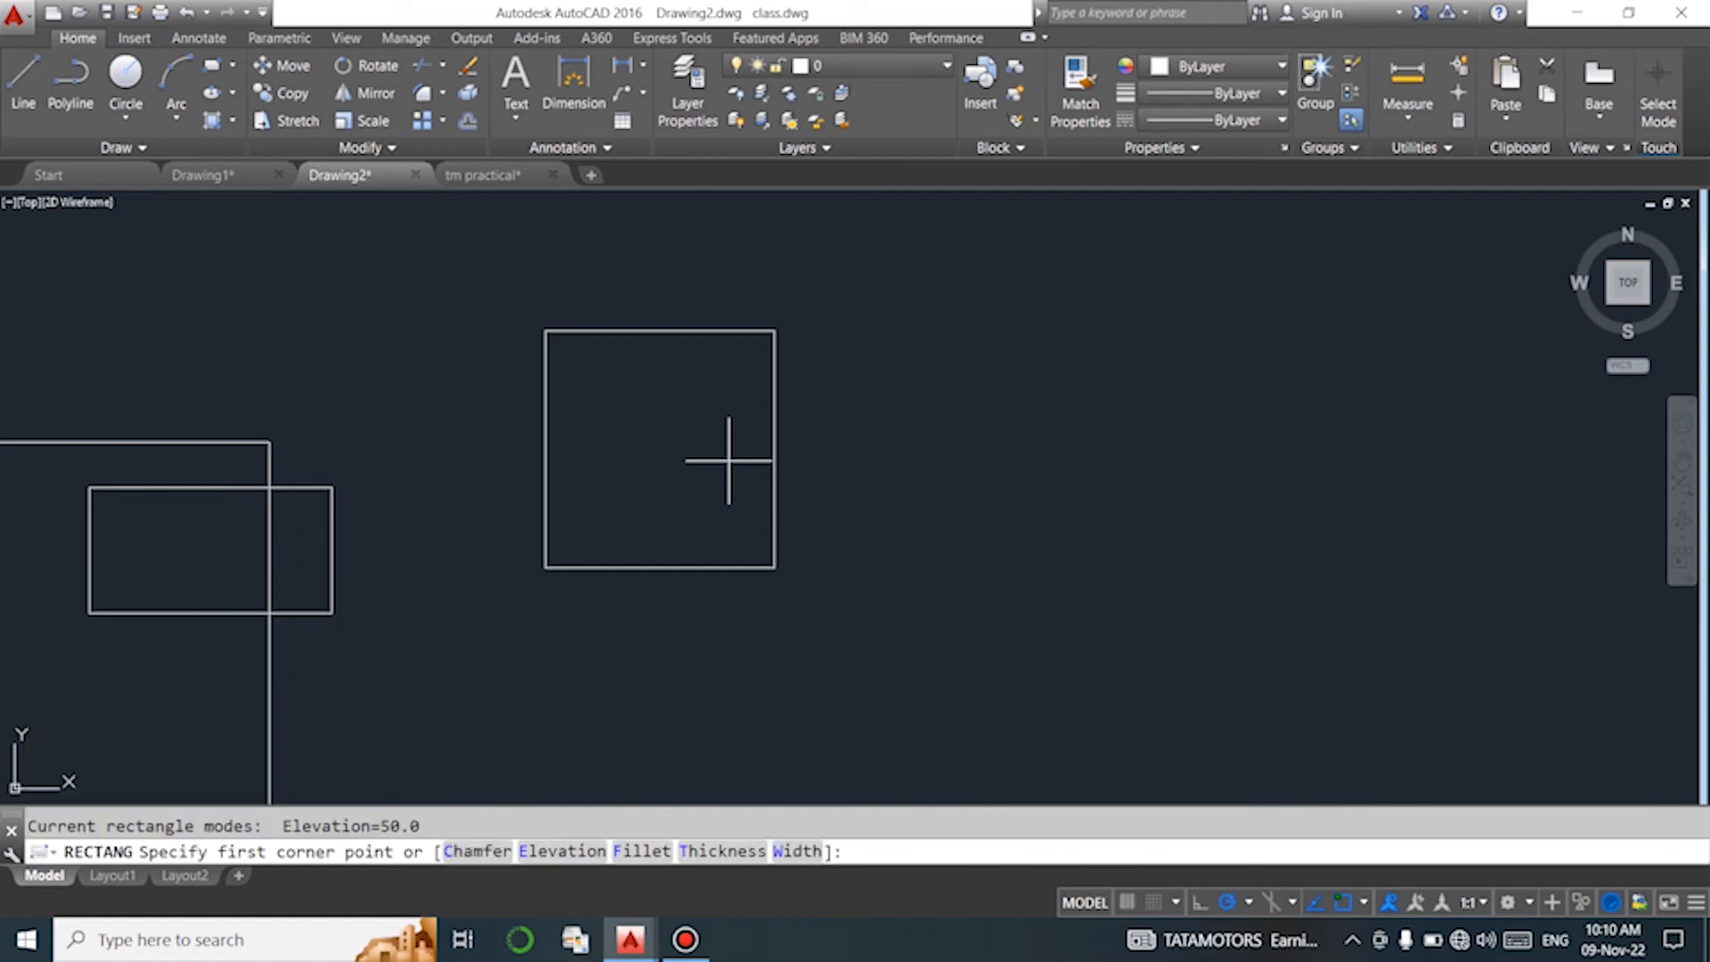
click(638, 851)
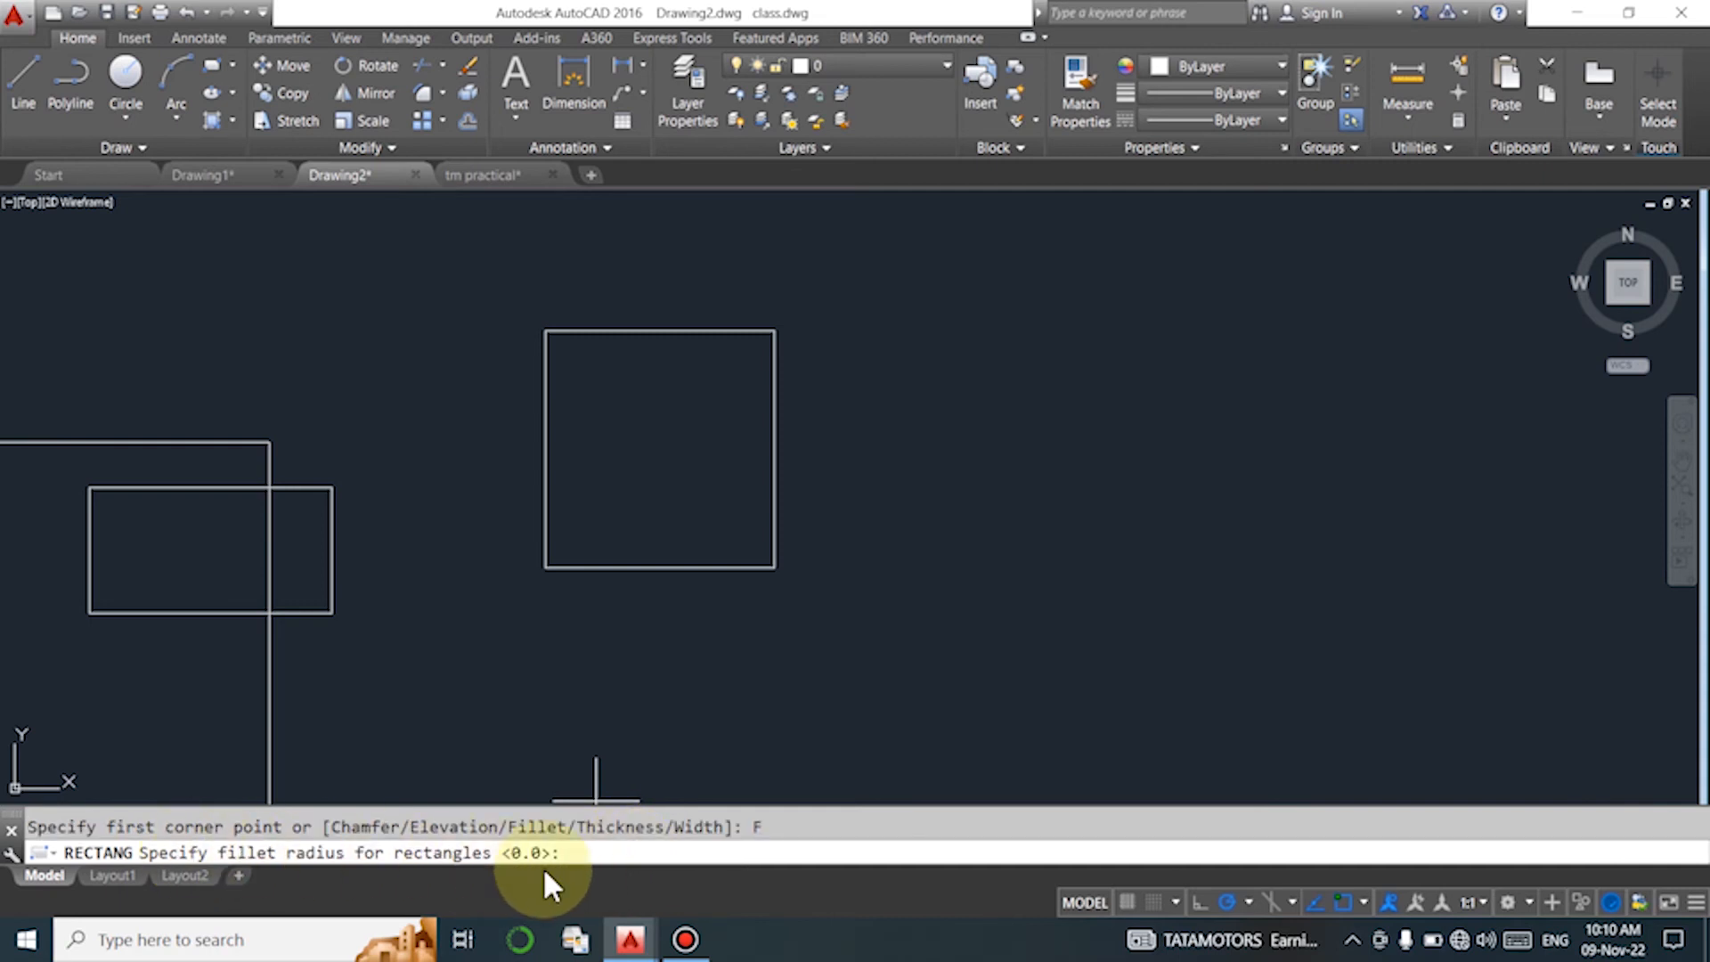
text(10)
key(Return)
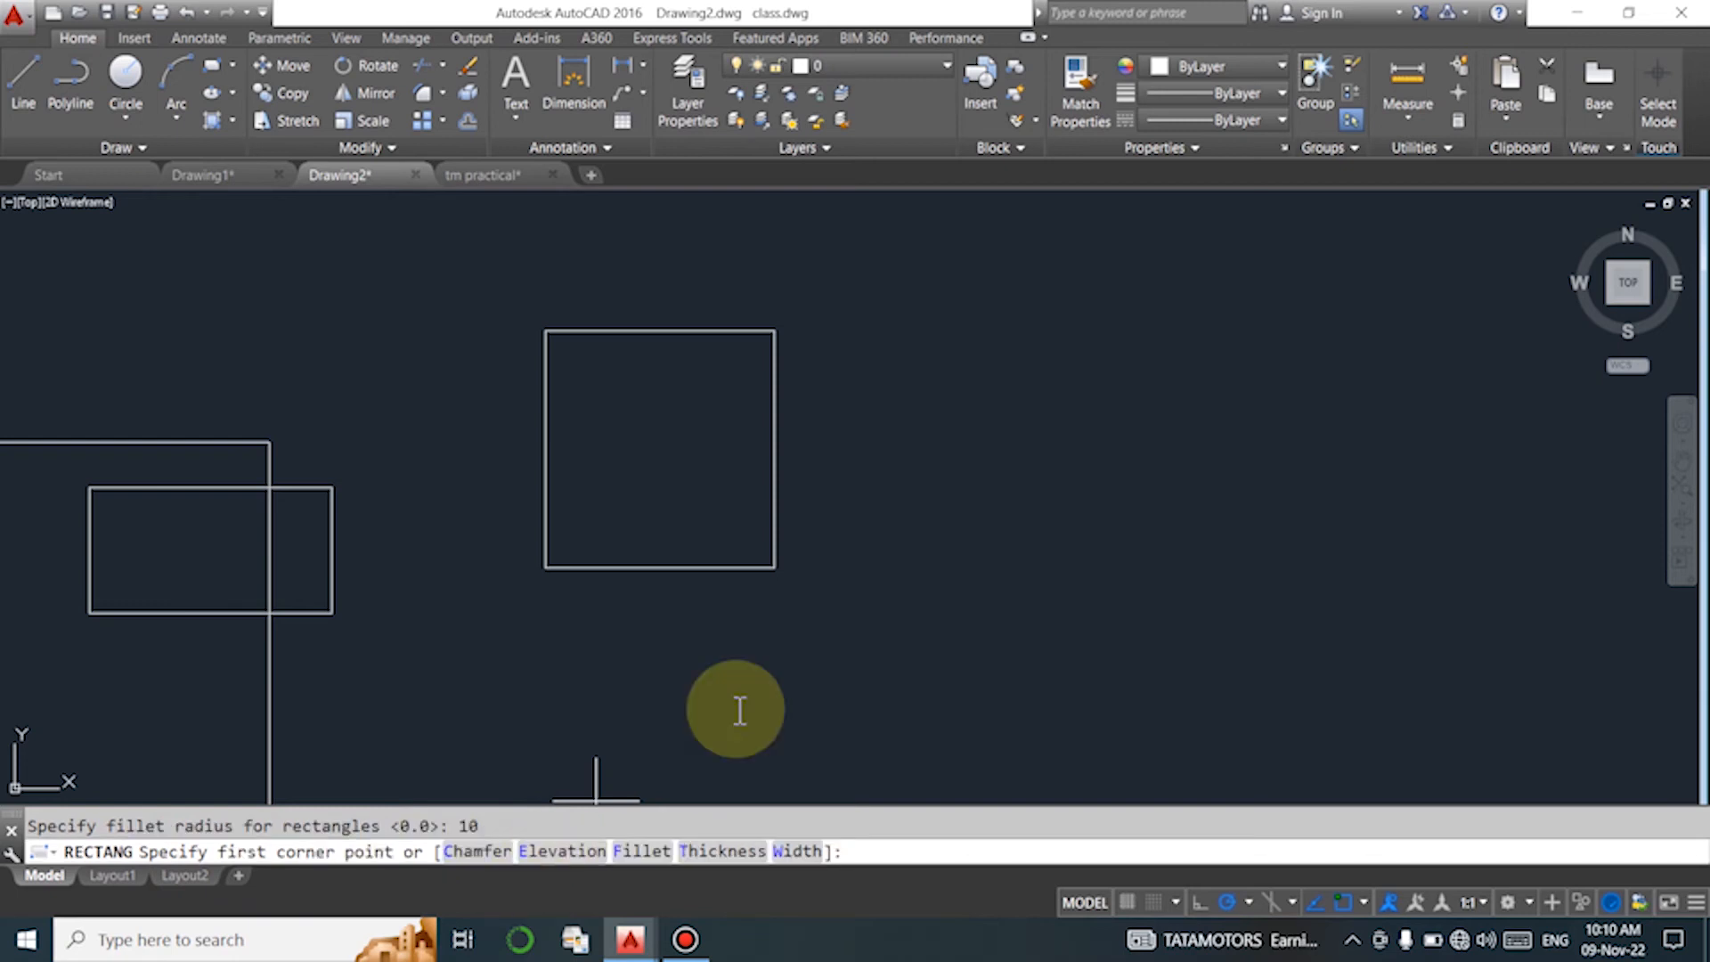
click(842, 292)
click(1357, 624)
scroll(791, 623, up, 5)
scroll(1007, 563, up, 4)
scroll(486, 436, down, 3)
scroll(680, 583, up, 2)
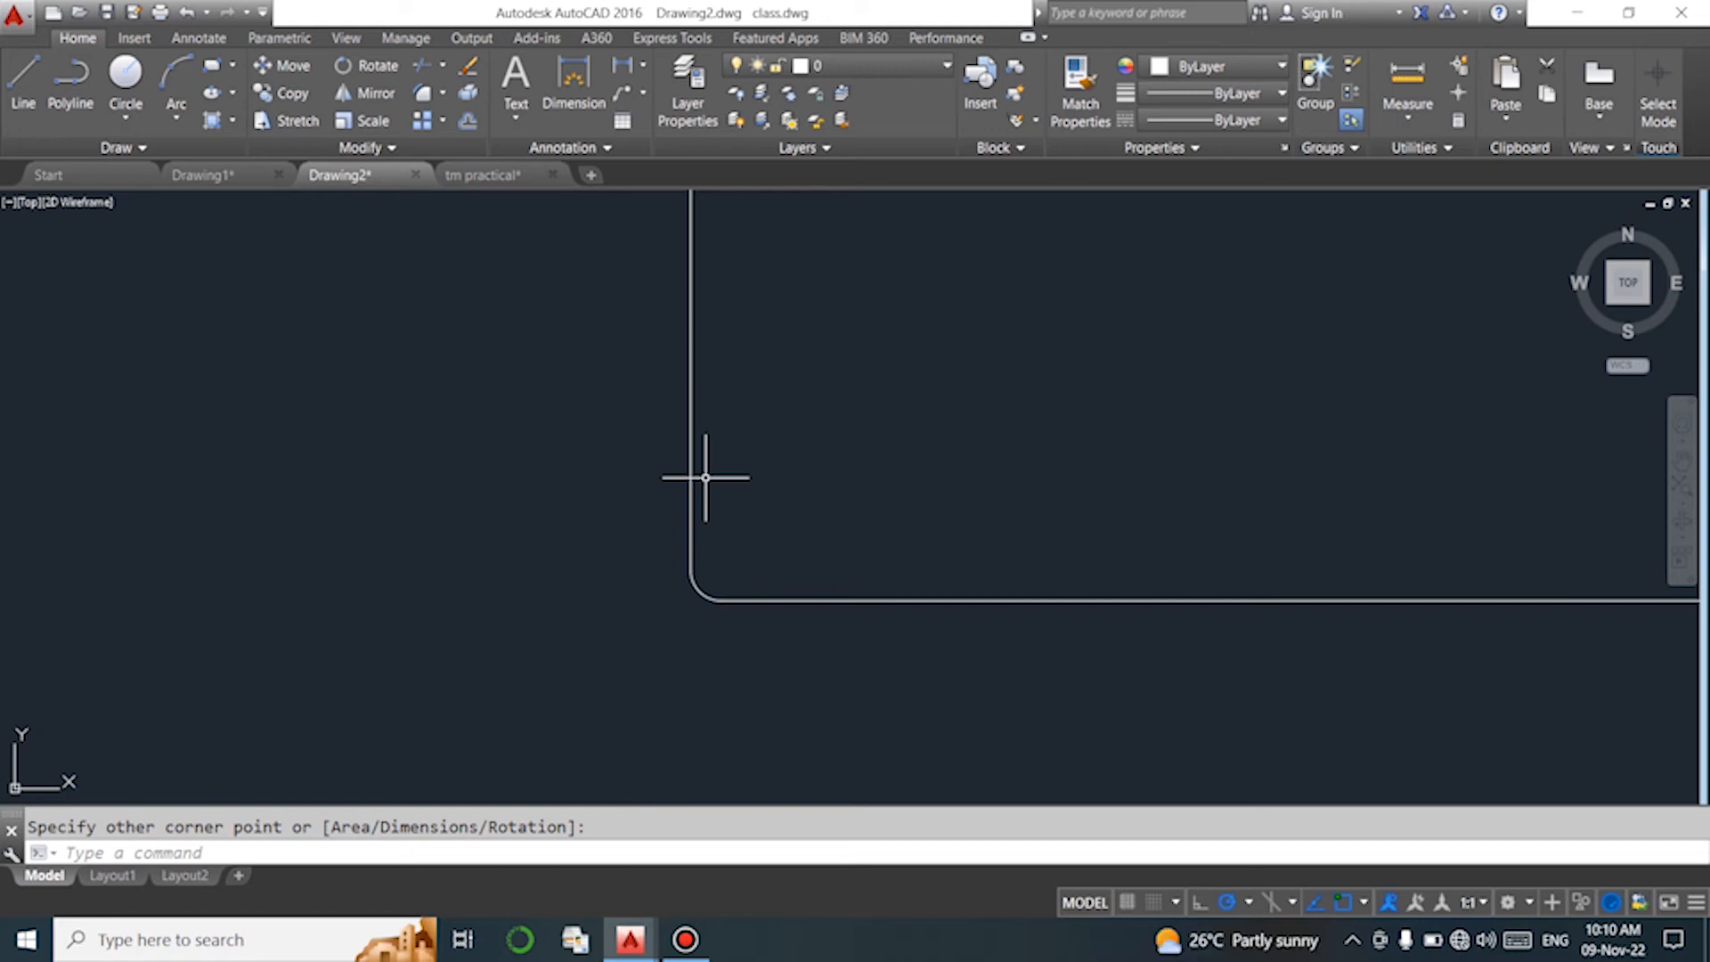
Reset the rectangle fillet radius to 0 and draw a small rectangle across the lower-left corner of the filleted one.
text(REC)
key(Return)
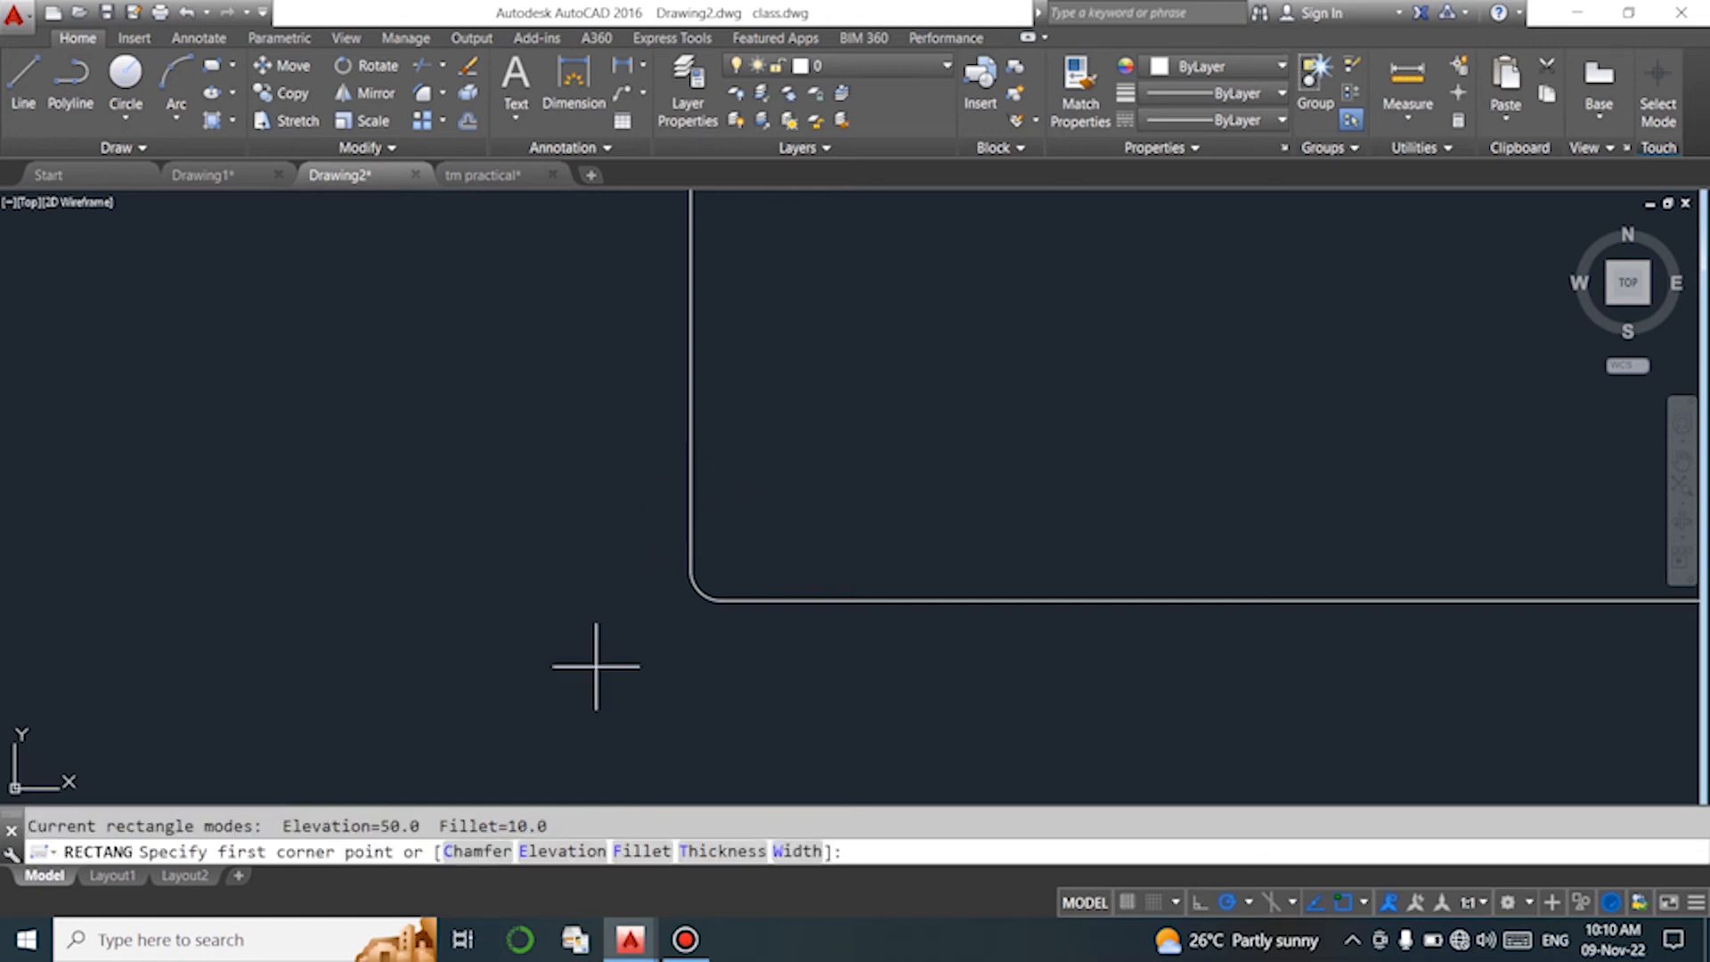
click(647, 857)
text(0)
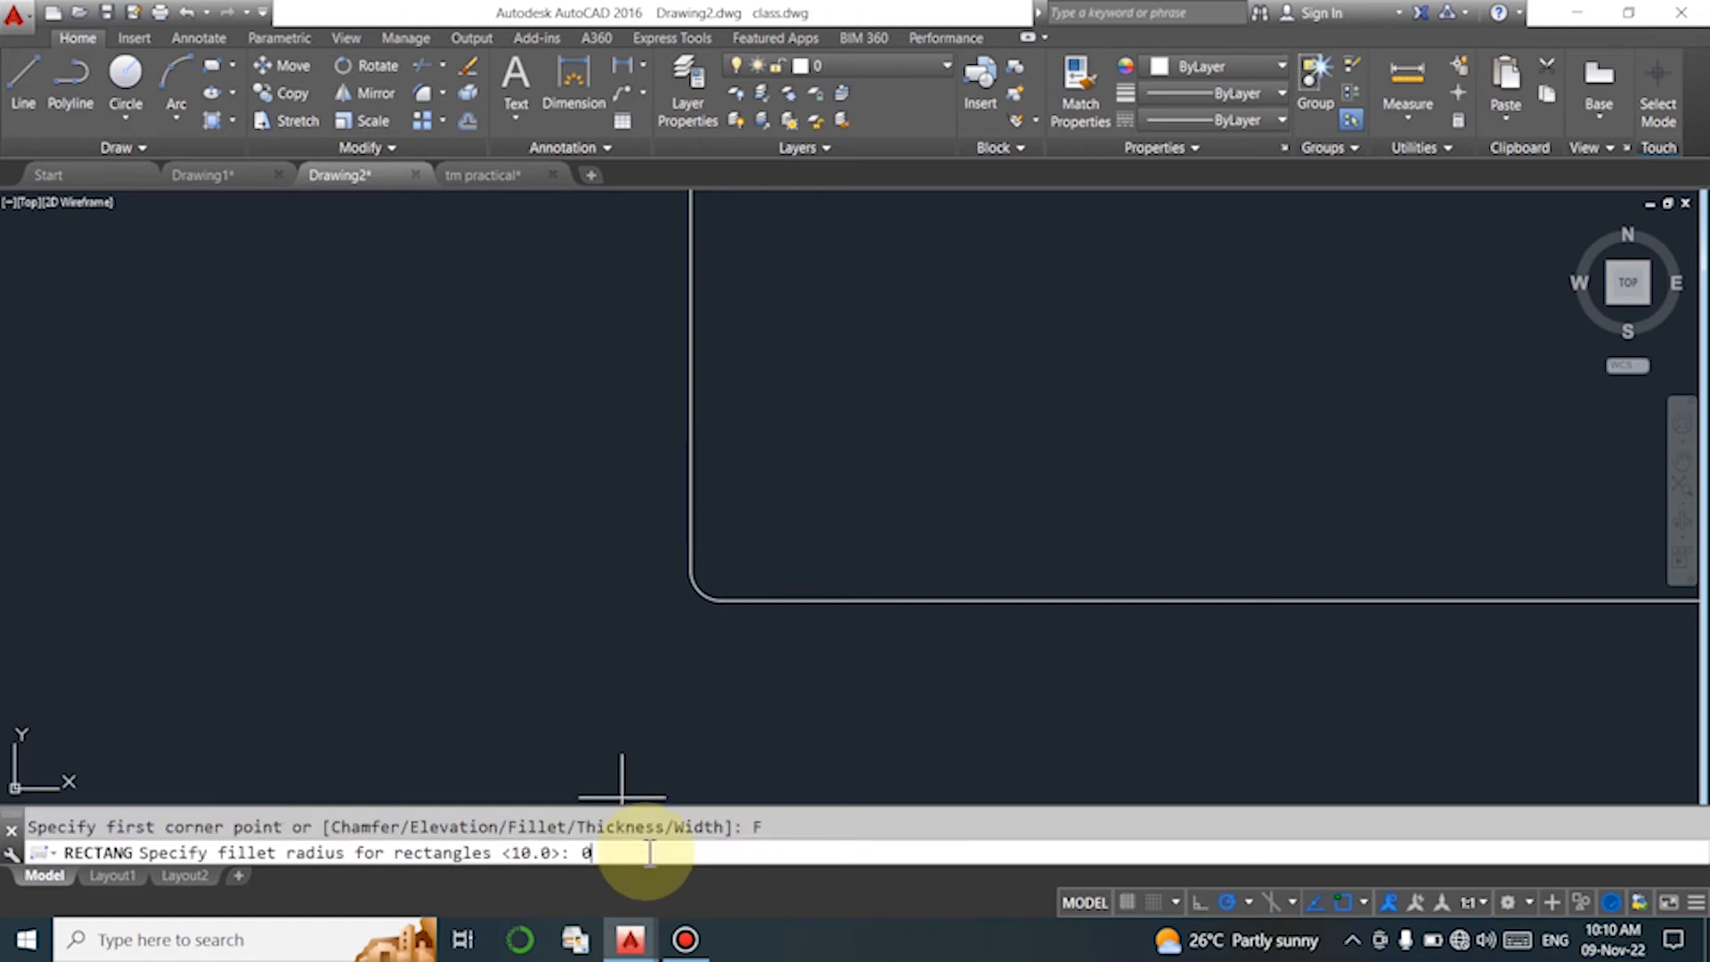
key(Return)
click(397, 312)
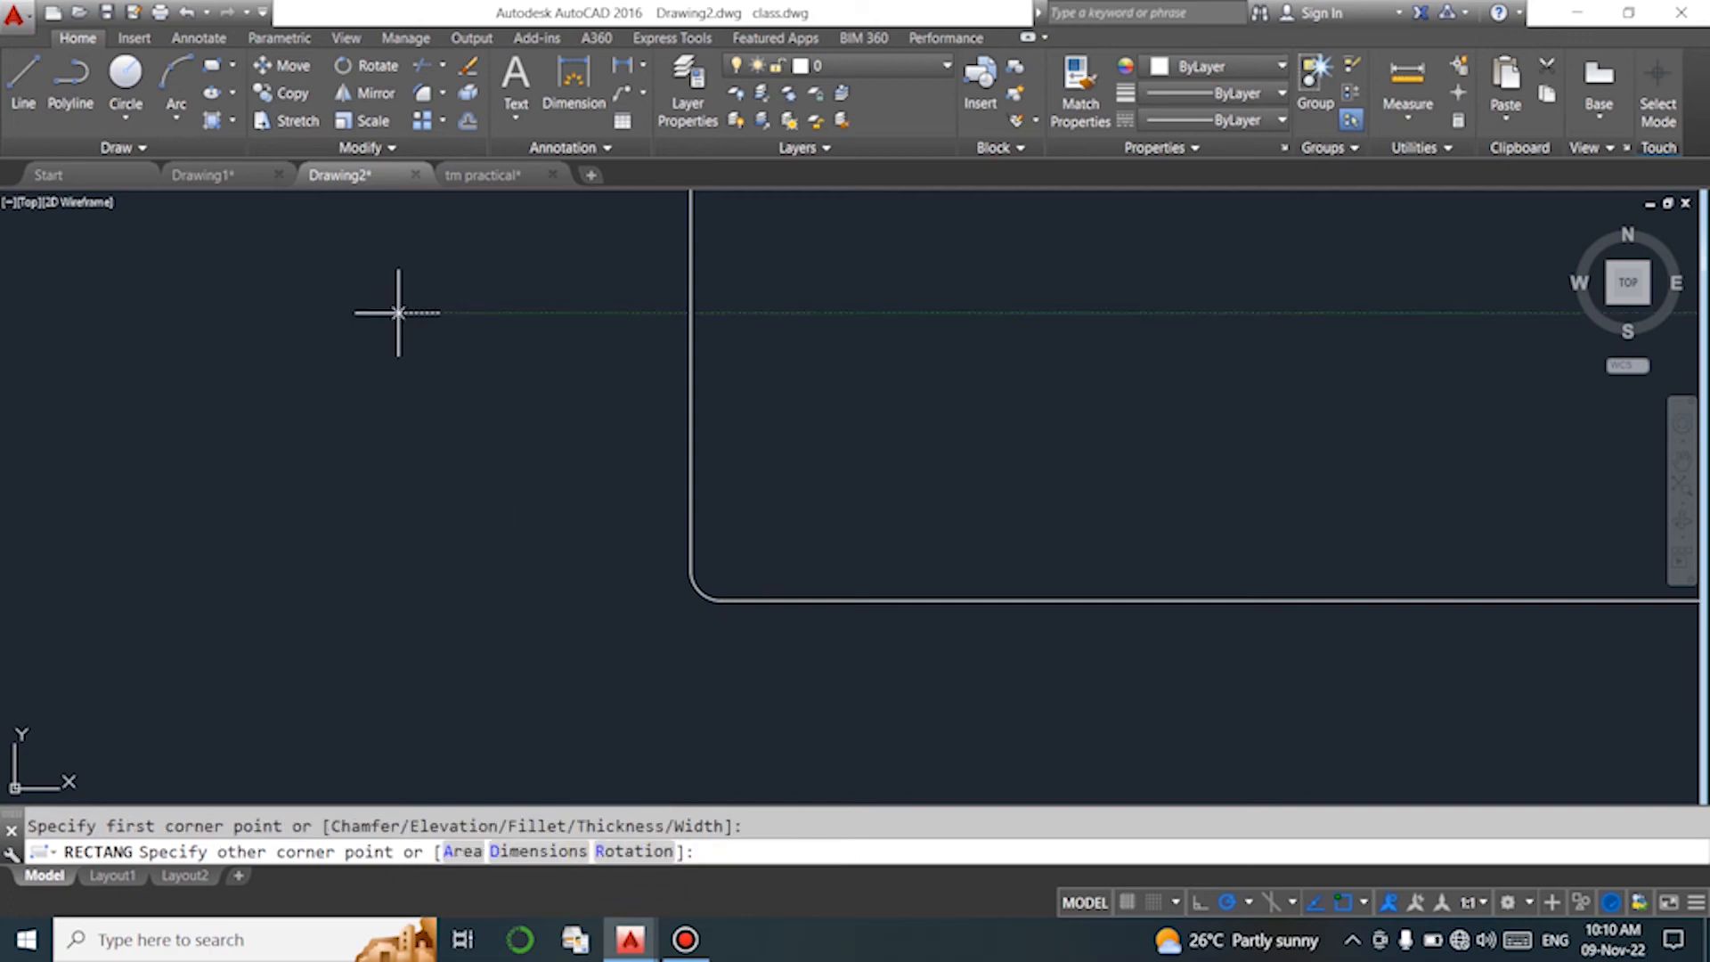
click(927, 671)
scroll(927, 672, up, 5)
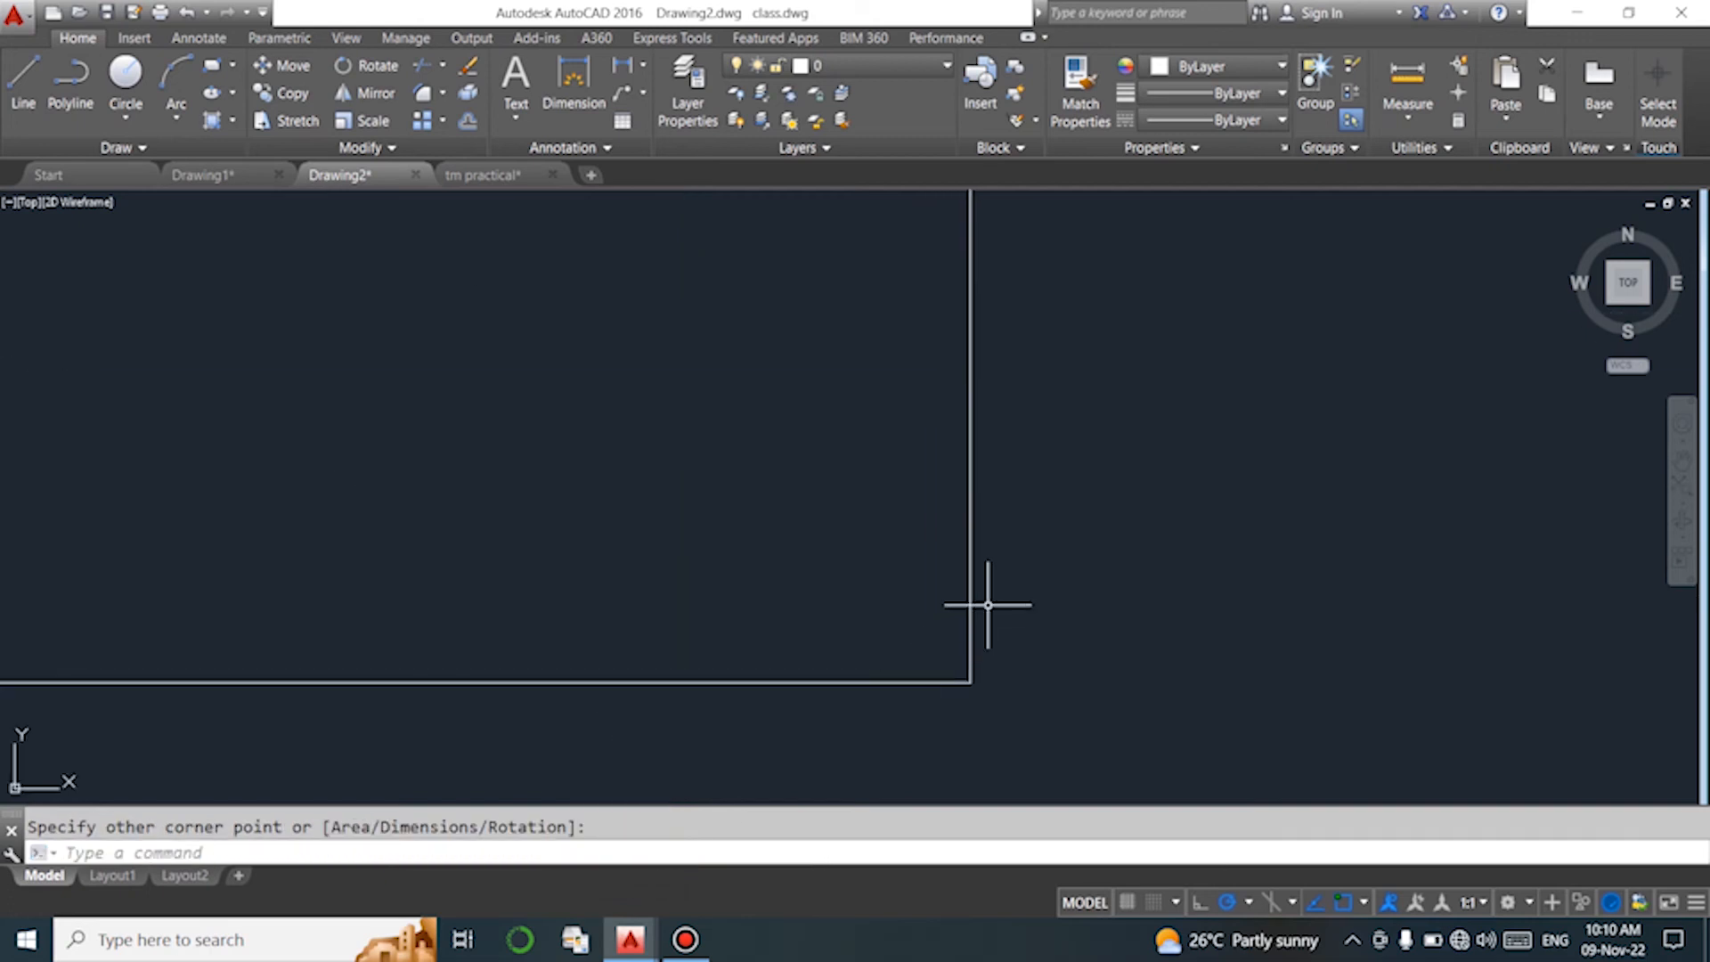
scroll(744, 656, down, 3)
scroll(703, 627, down, 4)
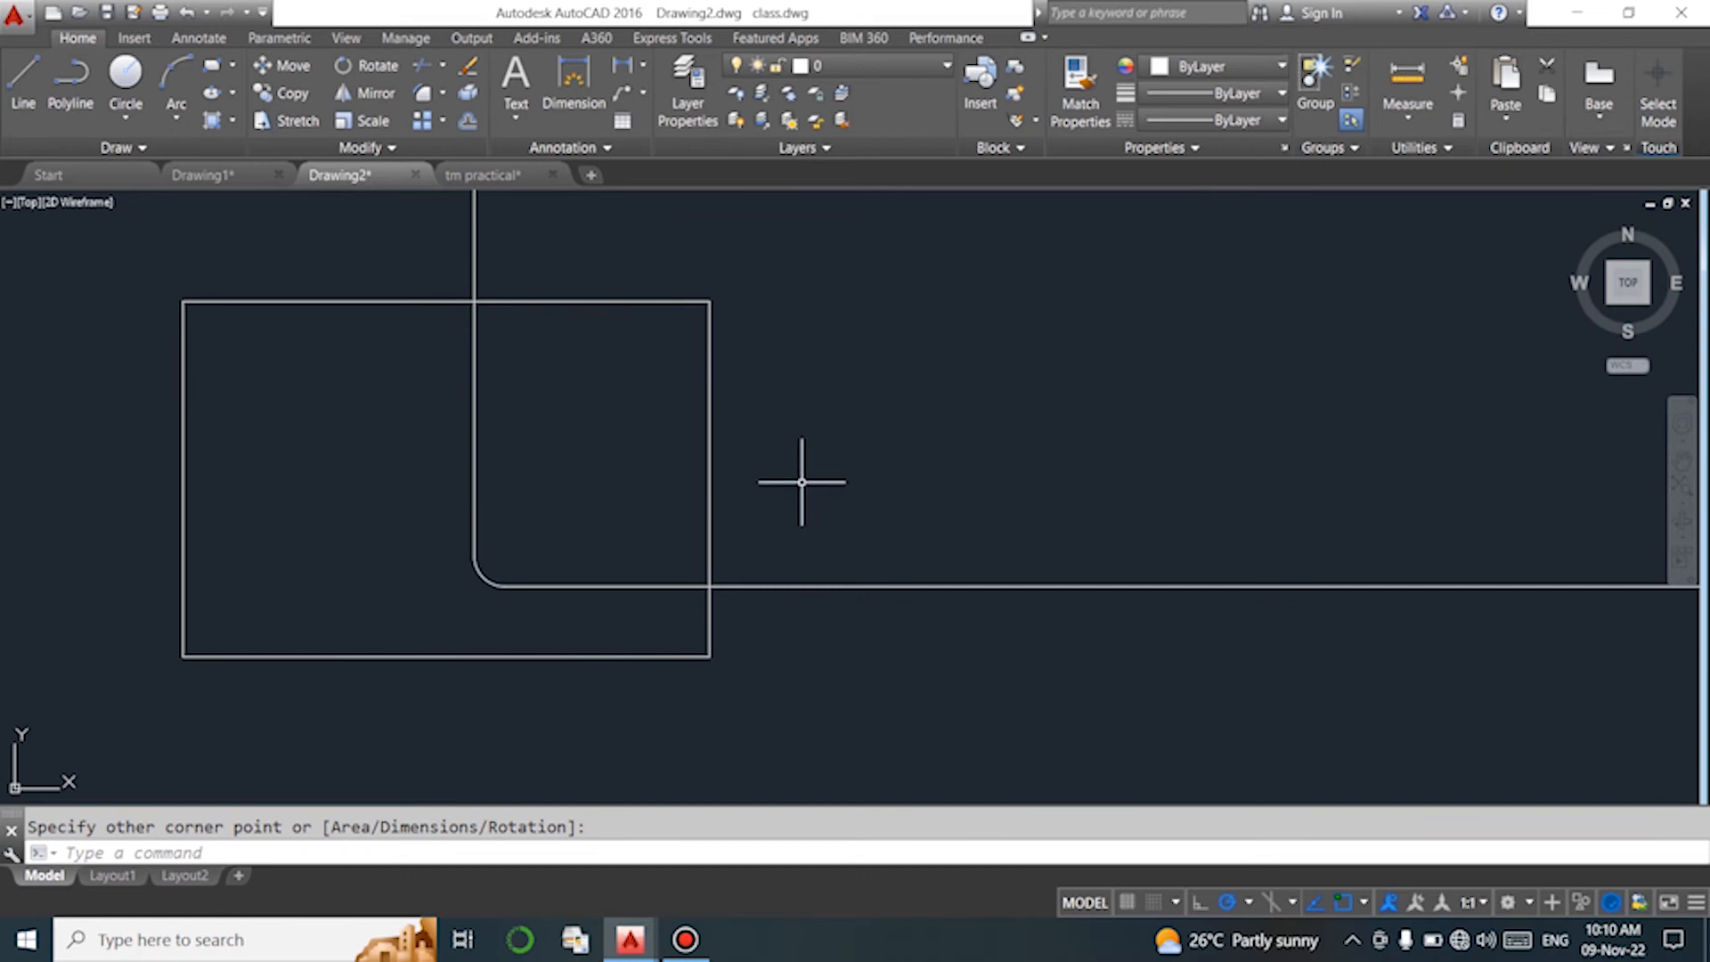
Draw a rectangle to the right of the filleted one using the Width option set to 20, and inspect its thick outline.
text(REC)
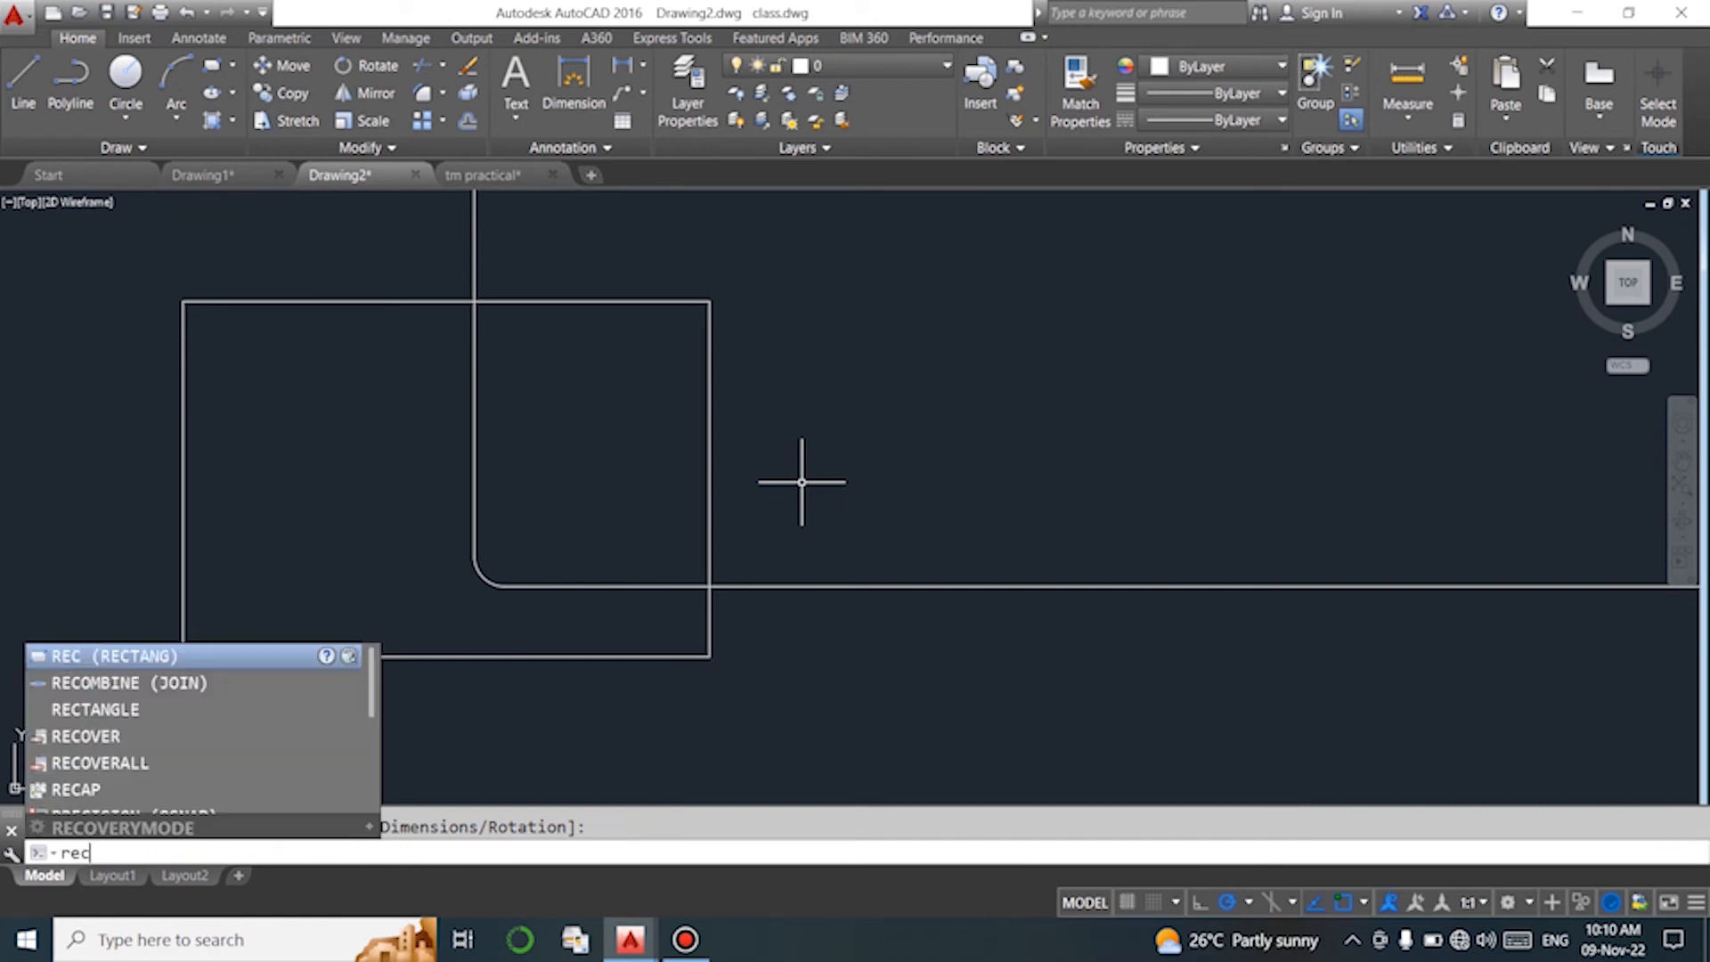
key(Return)
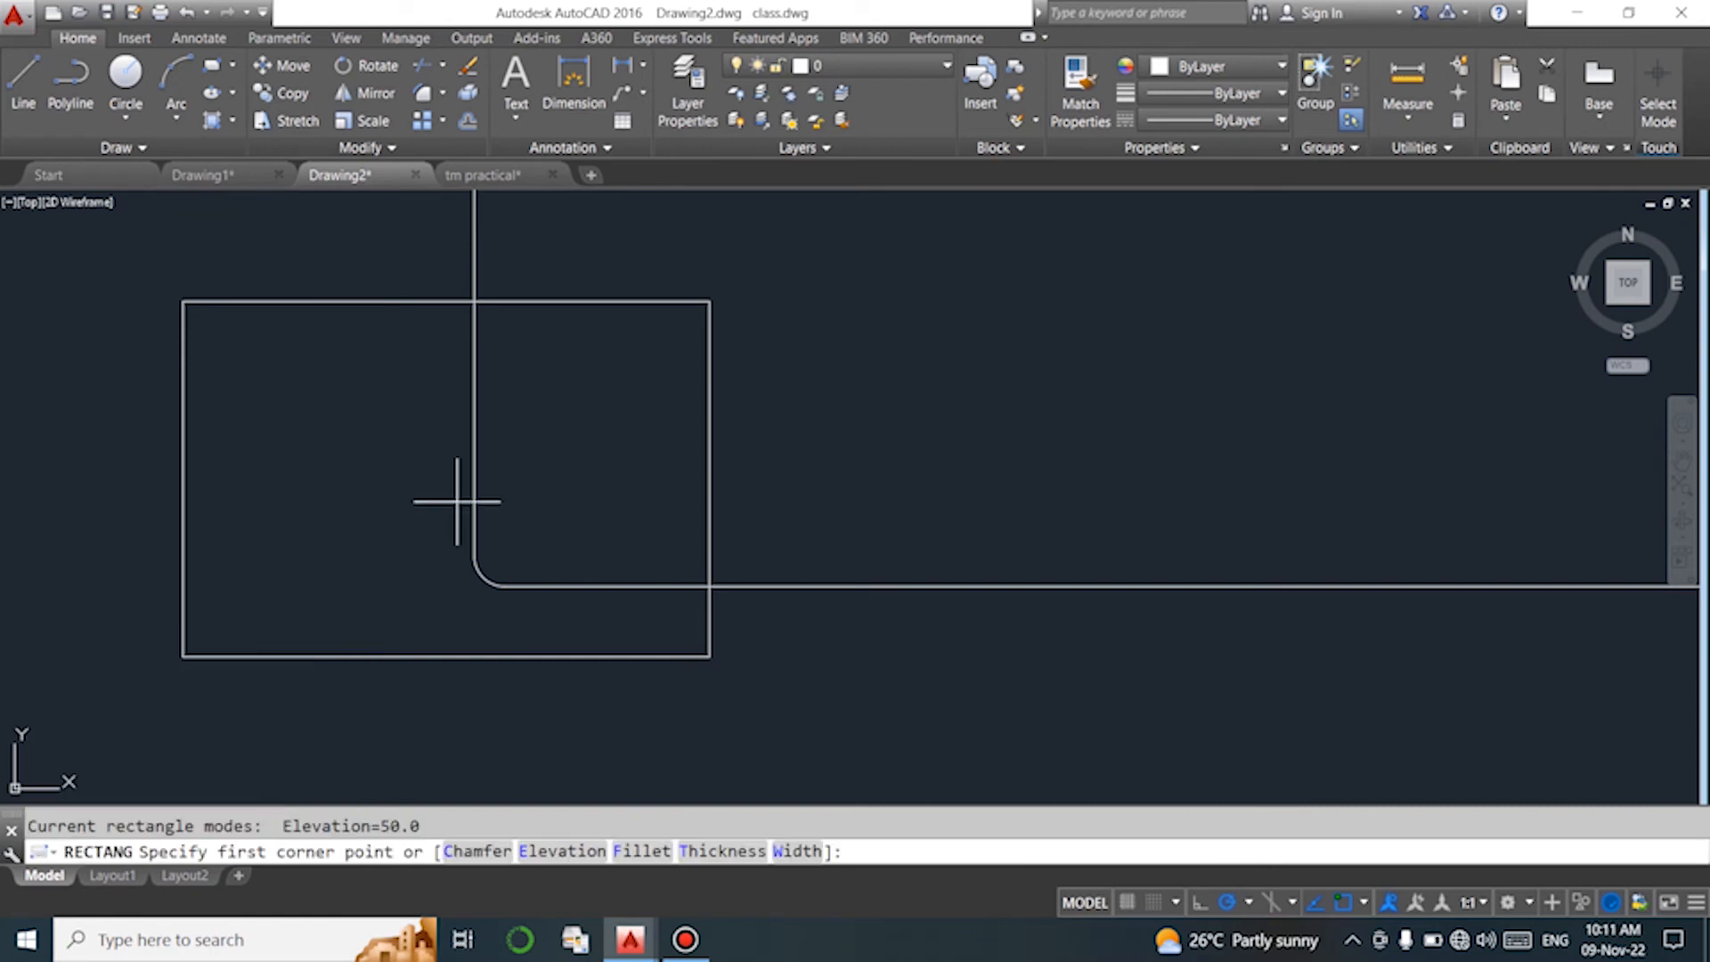
click(797, 851)
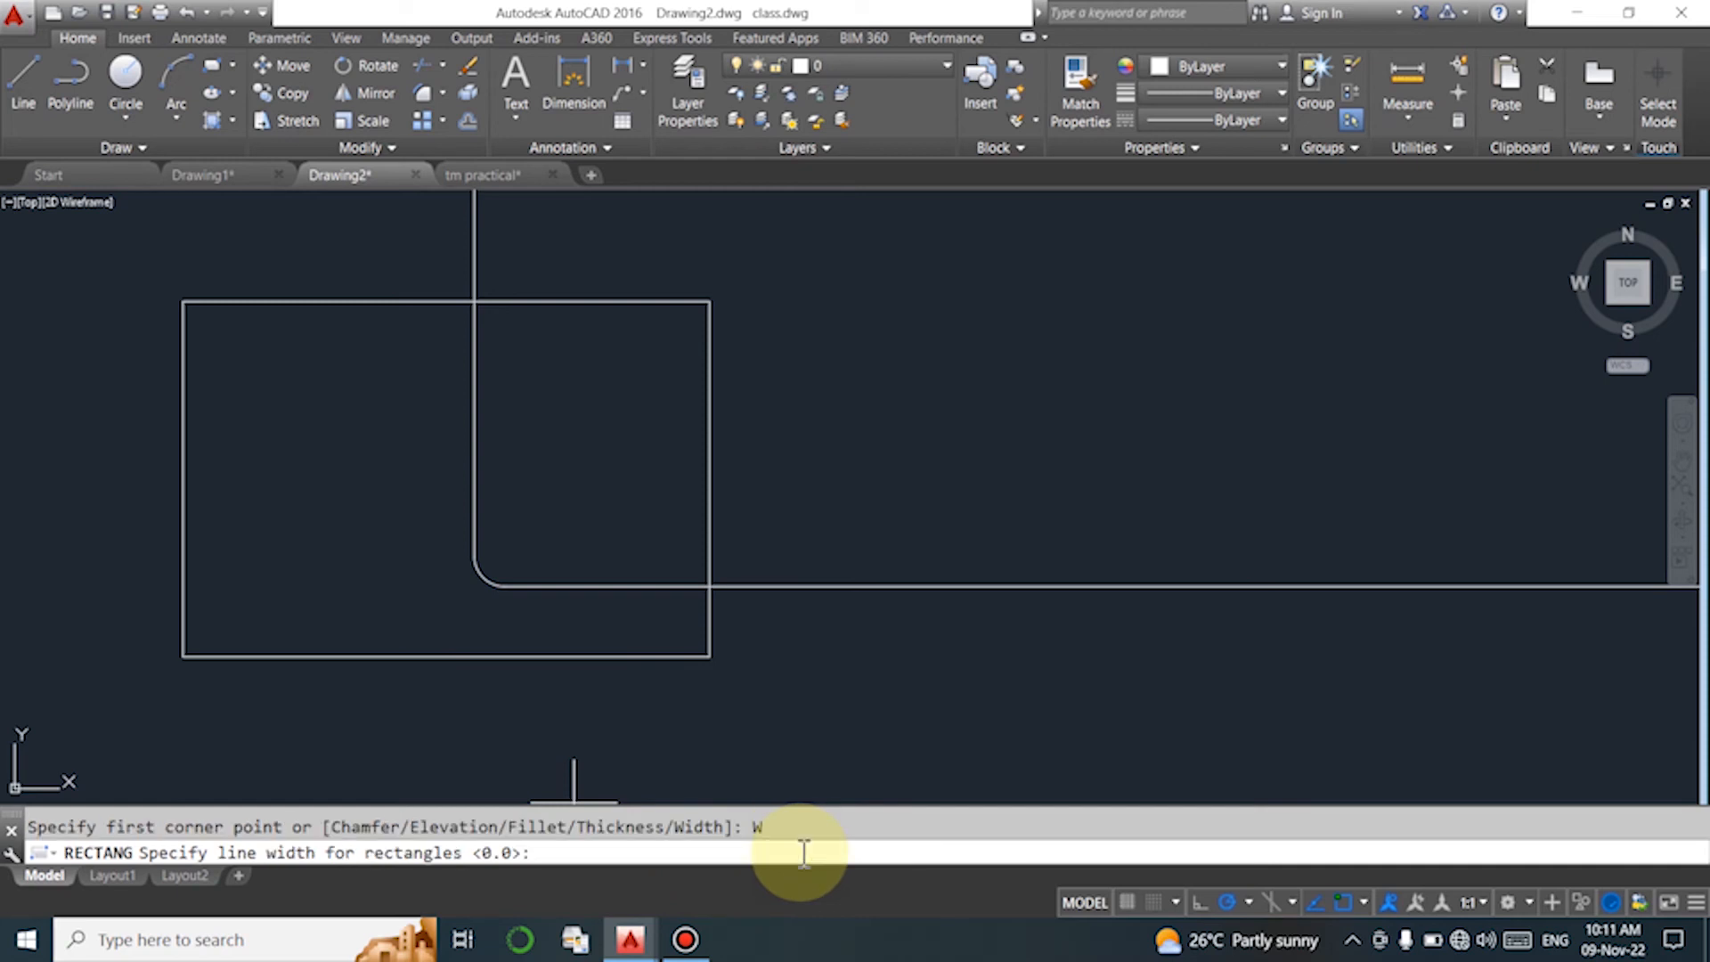
text(20)
key(Return)
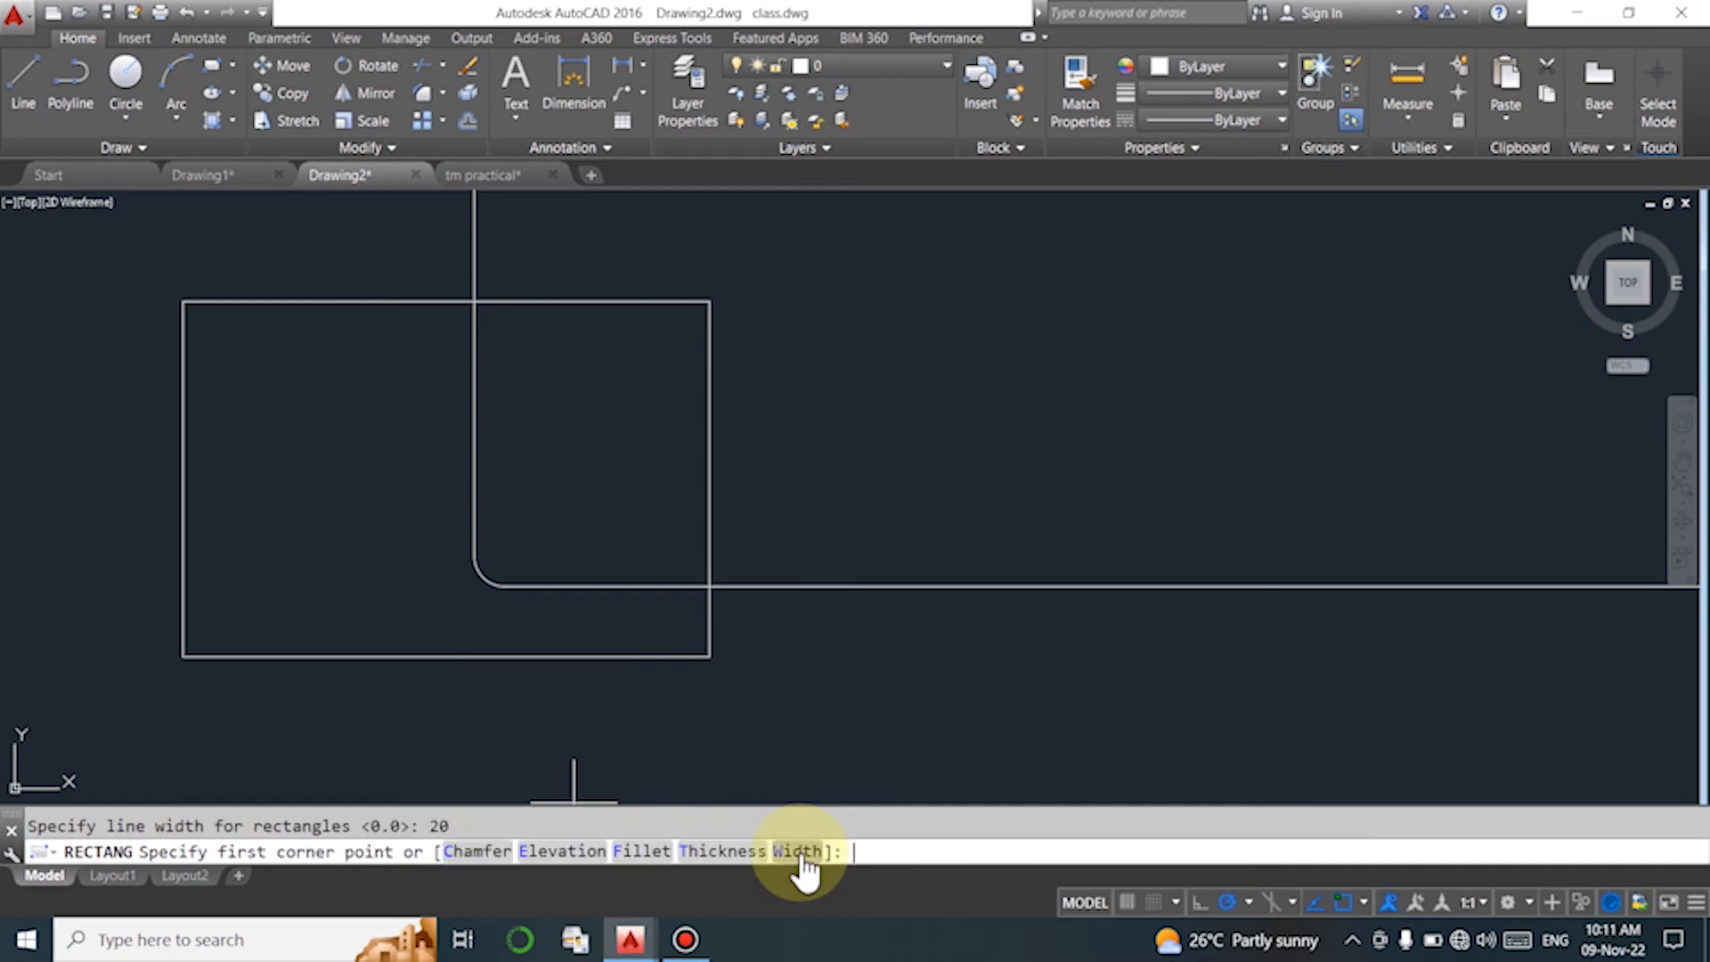
scroll(330, 548, down, 8)
scroll(558, 460, up, 2)
click(653, 348)
click(1274, 653)
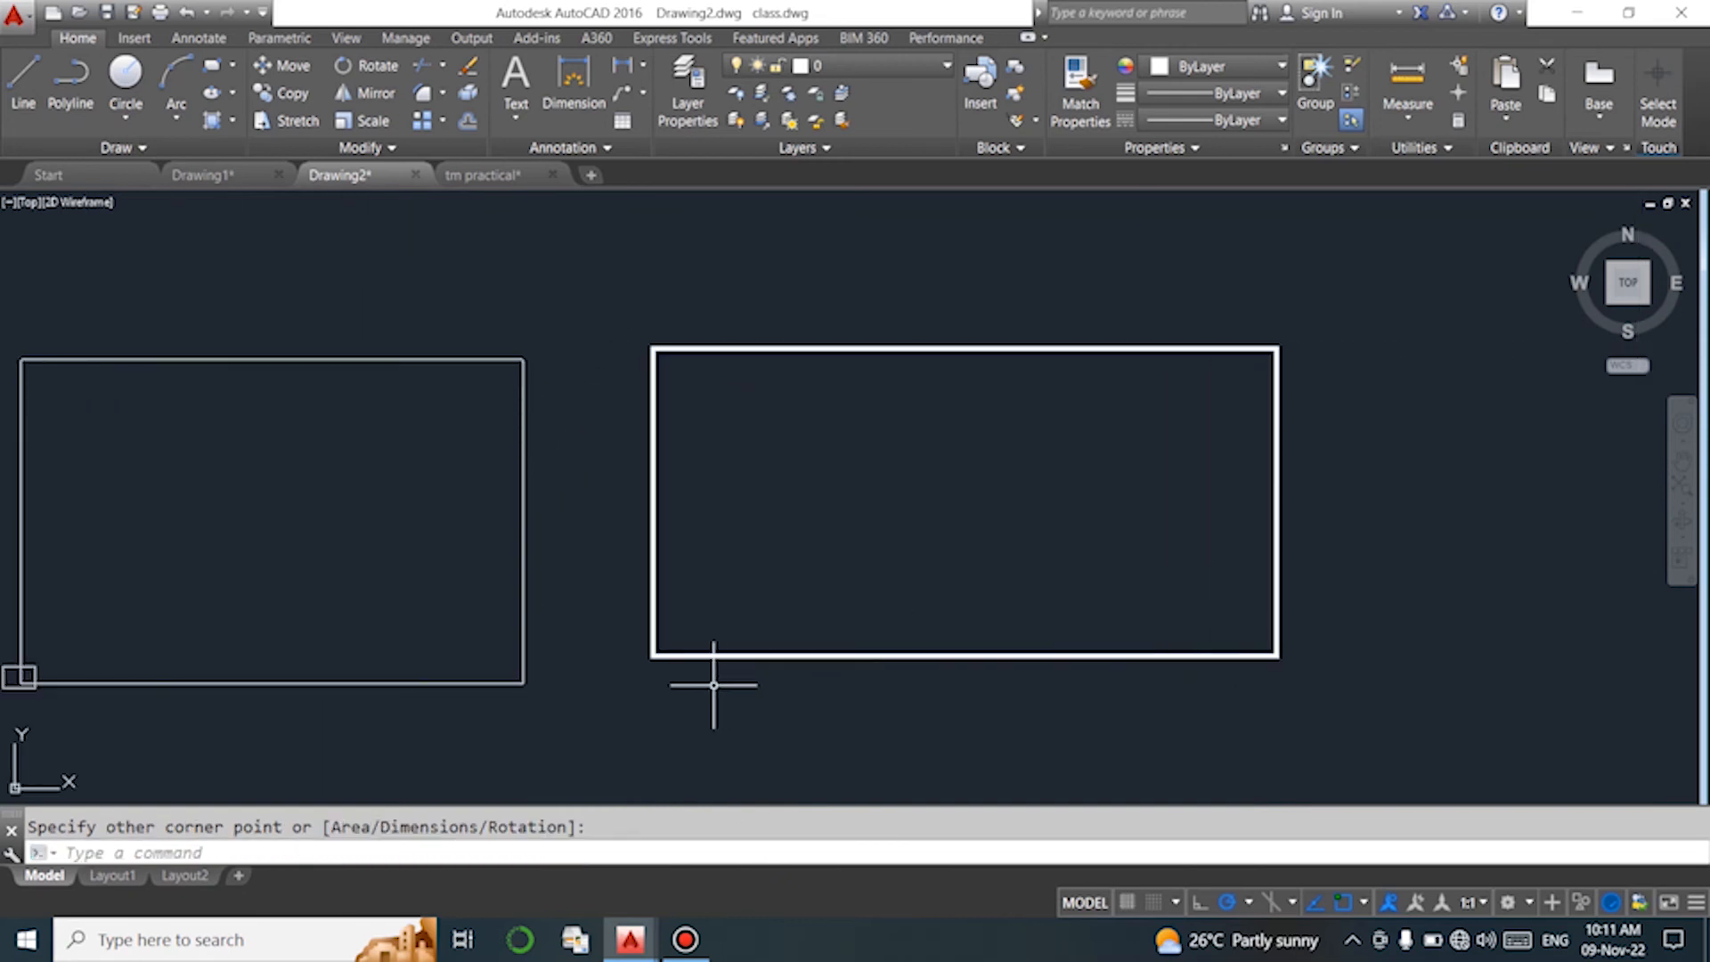
scroll(603, 604, up, 5)
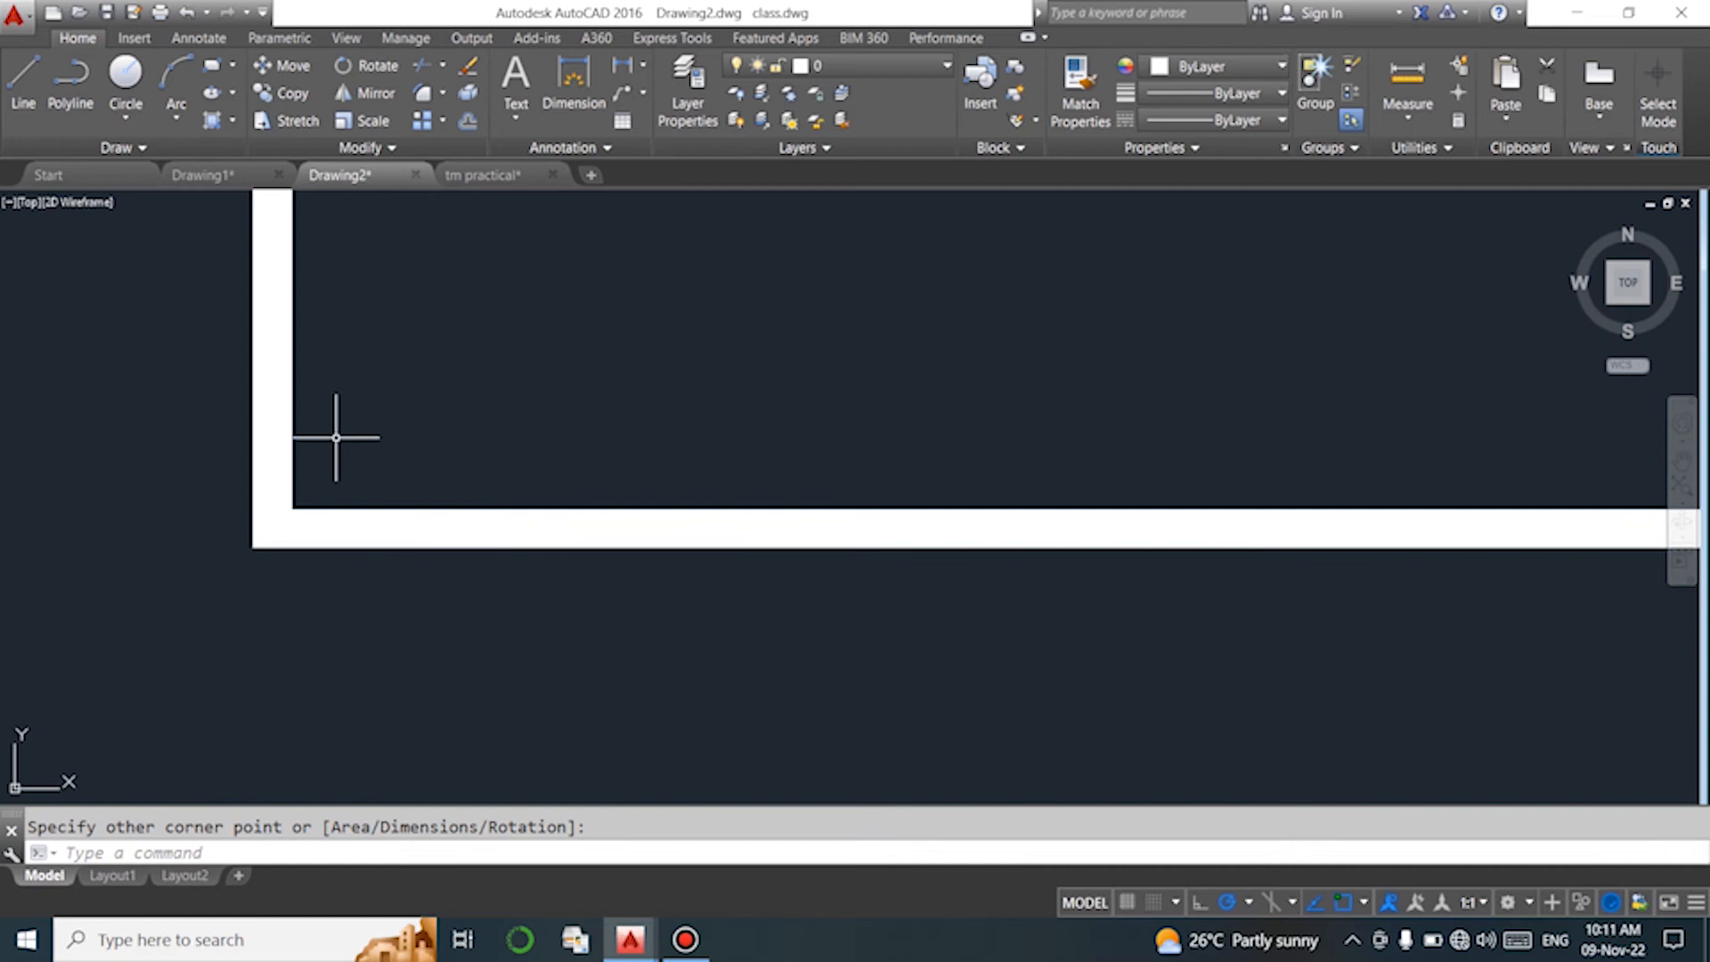
scroll(408, 519, down, 5)
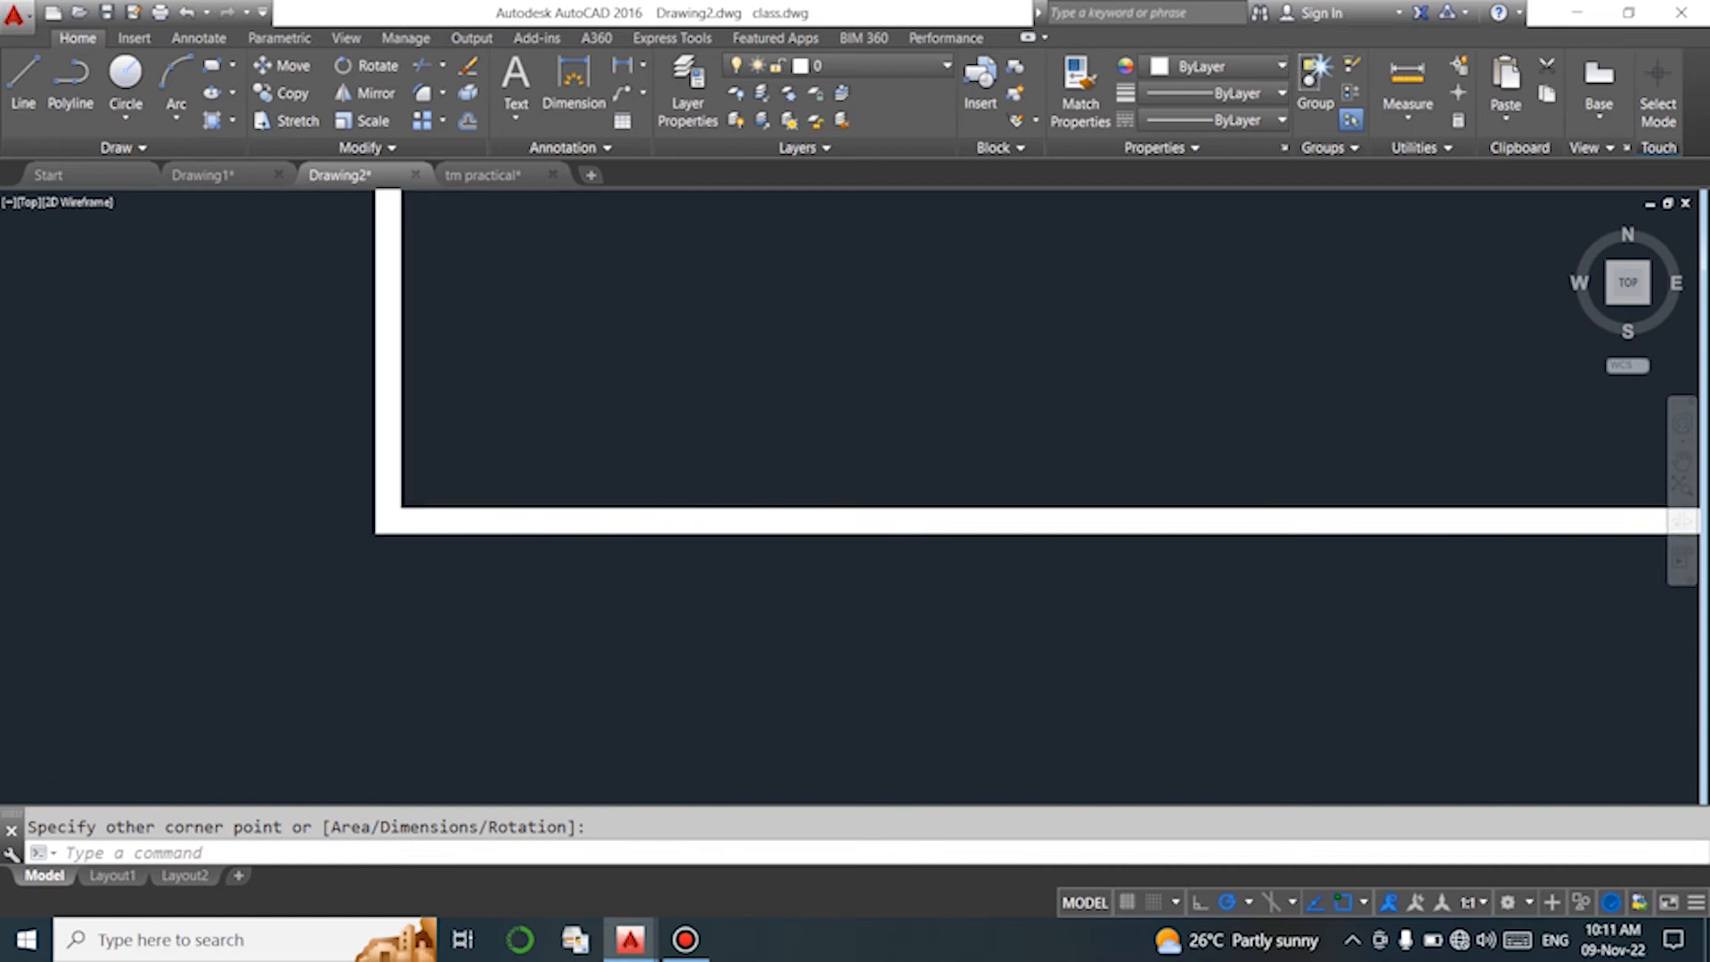
Reset the rectangle line width to 0 and draw a larger rectangle just below the thick-outlined one.
key(Return)
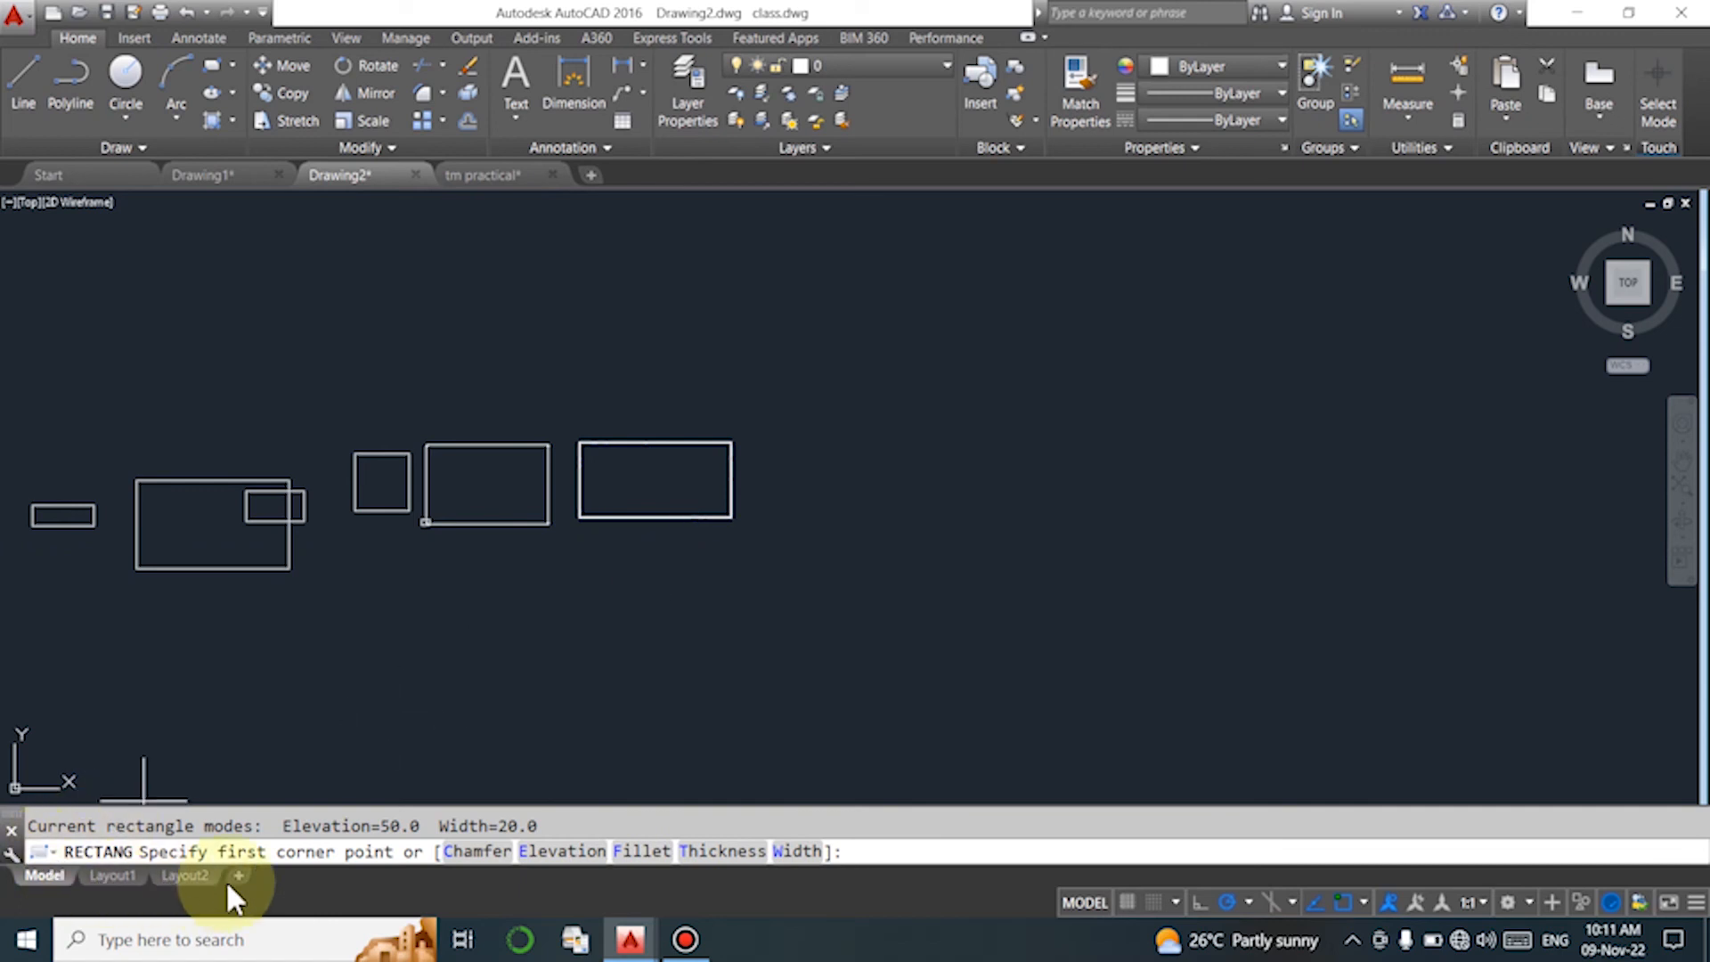
click(799, 852)
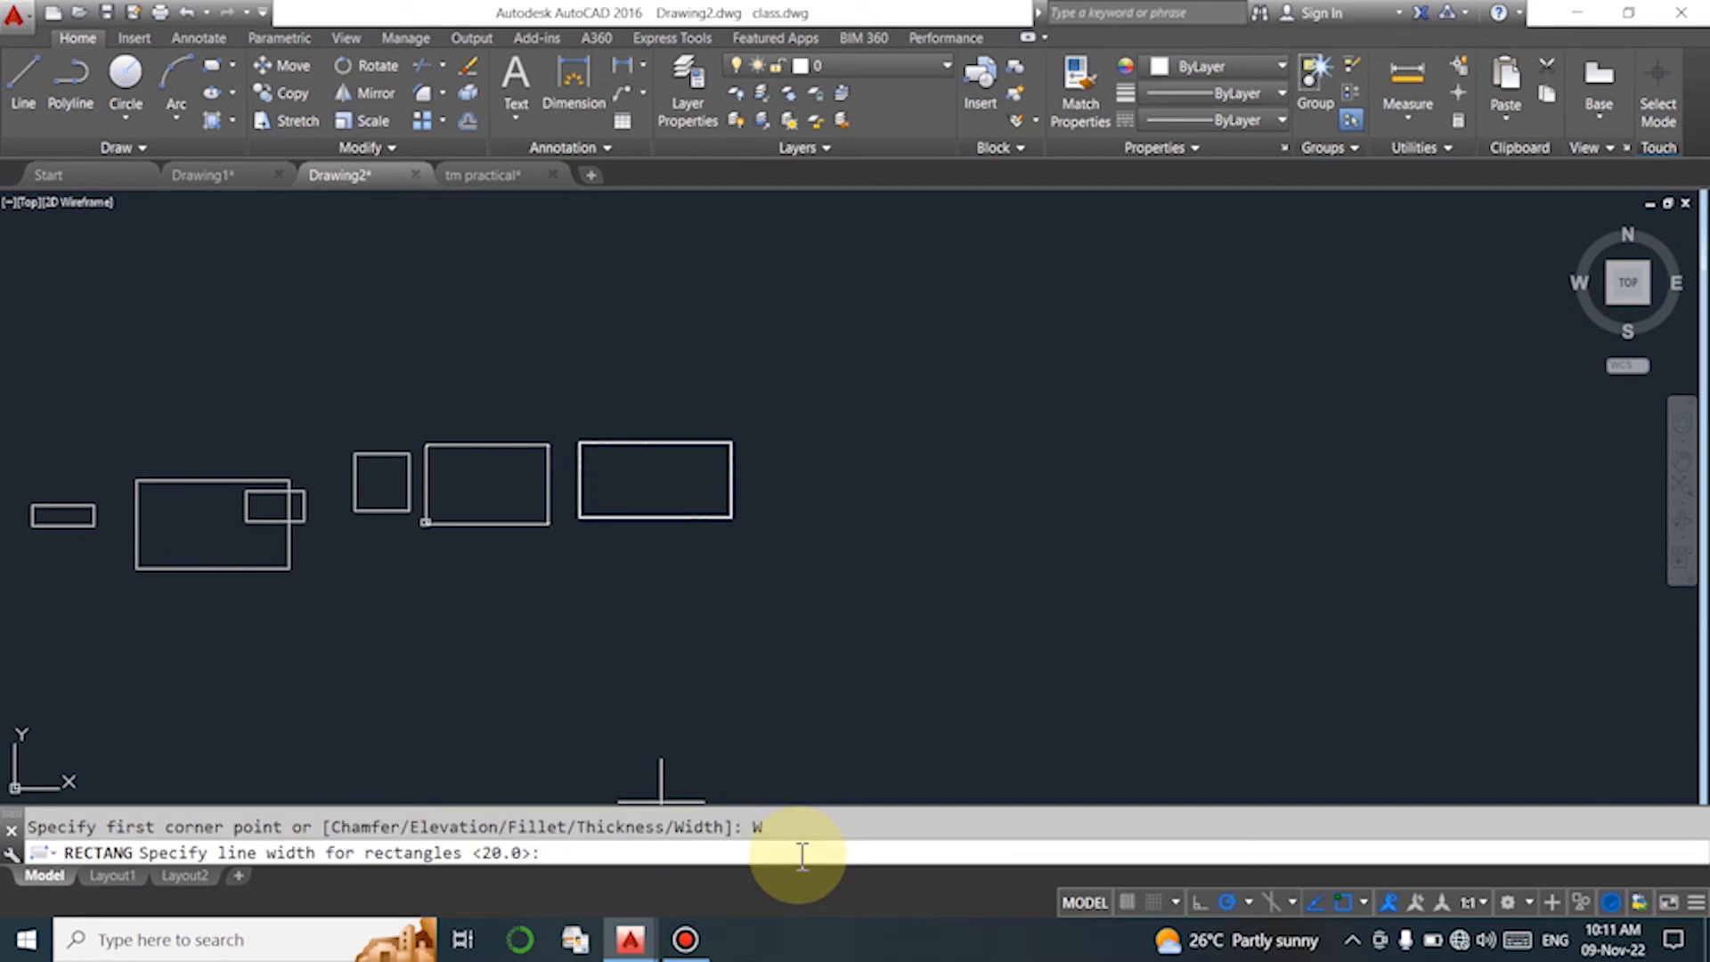
text(0)
key(Return)
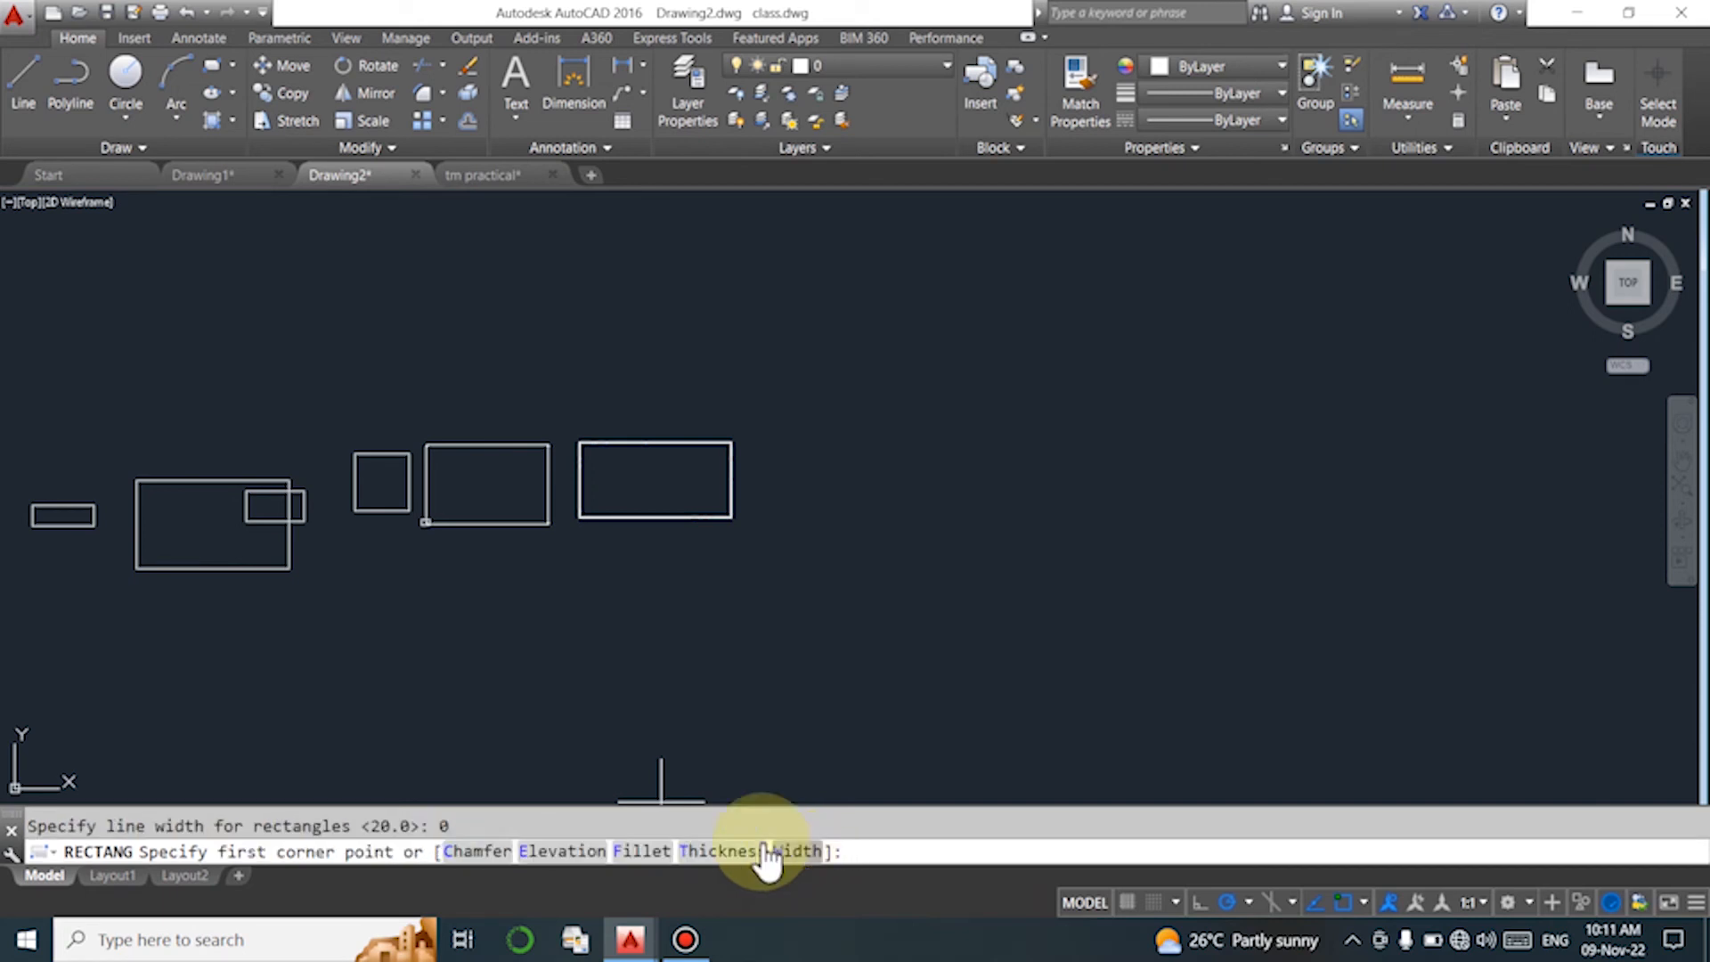
click(598, 538)
click(842, 655)
scroll(683, 649, up, 6)
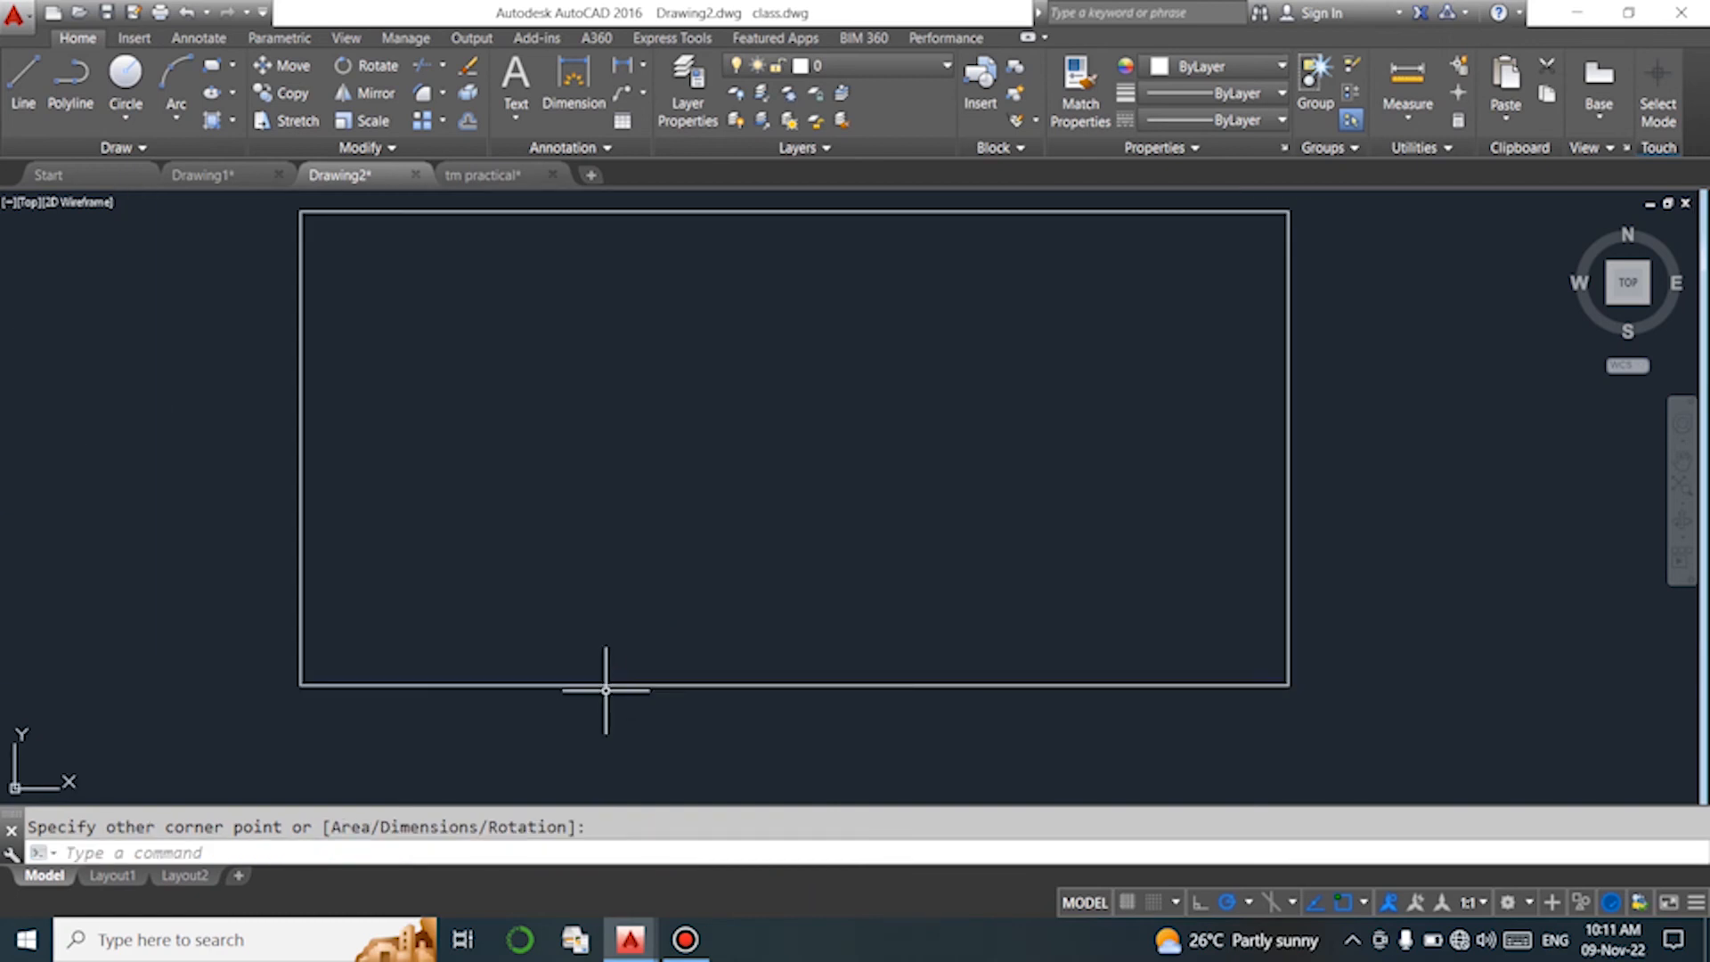
scroll(606, 691, down, 6)
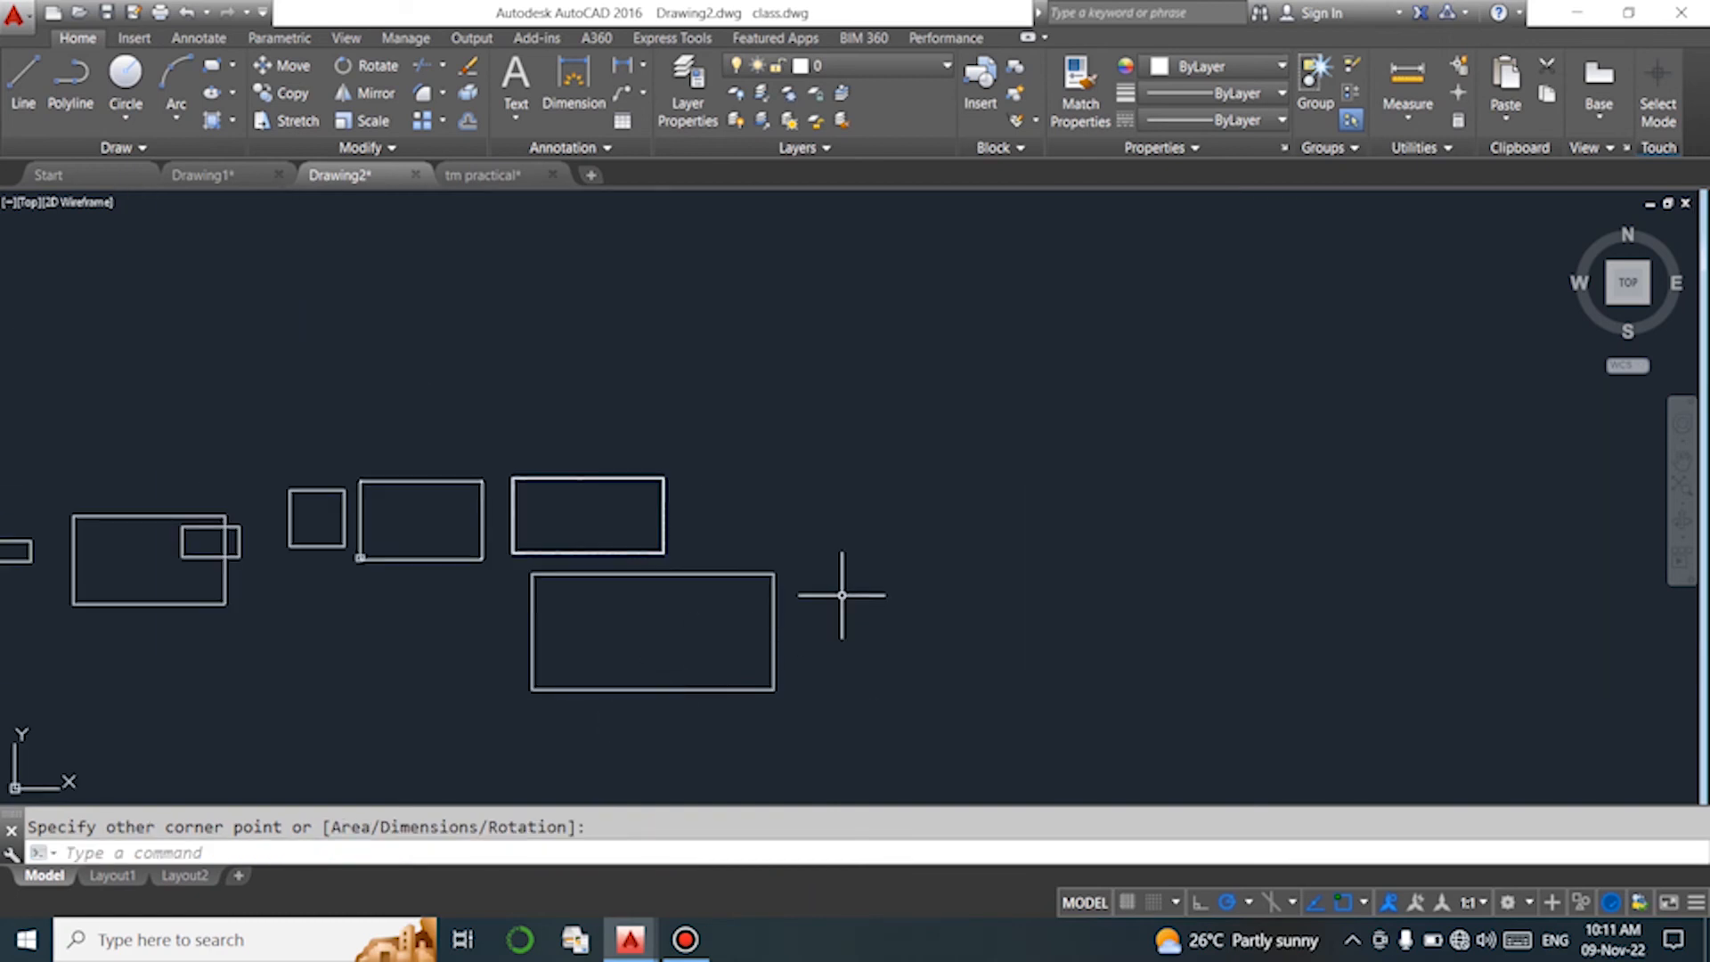
Draw a small, nearly square rectangle above and to the right of the existing rectangles.
key(Return)
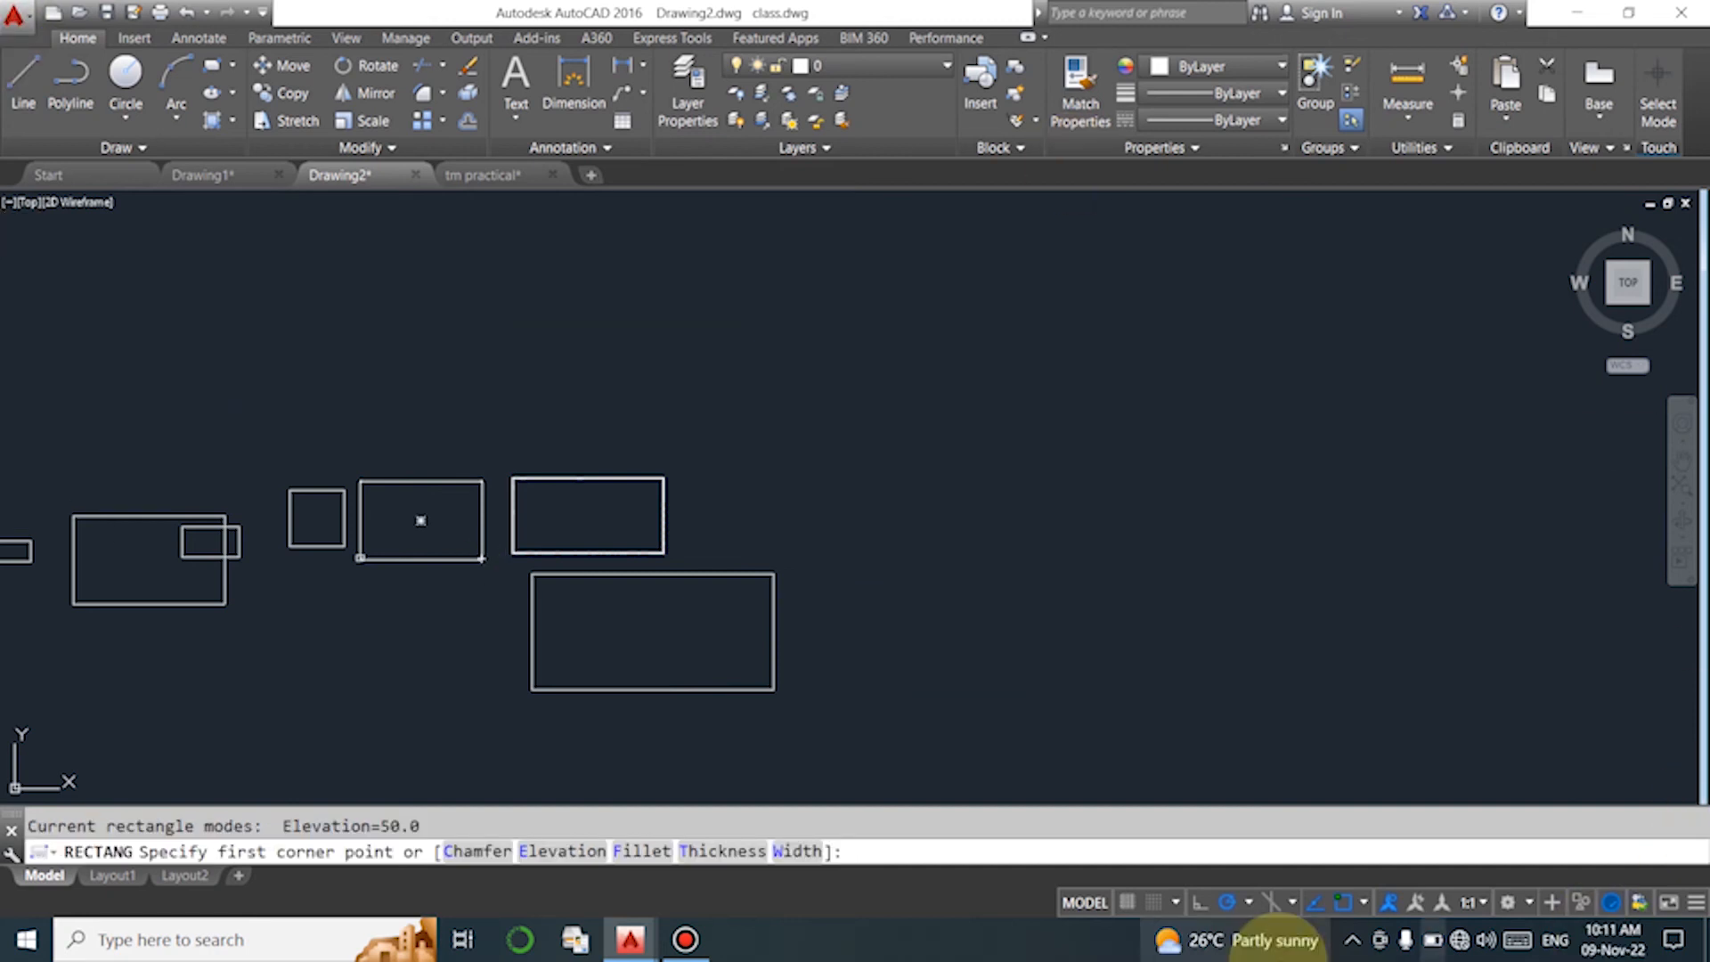
mouse_move(1264, 942)
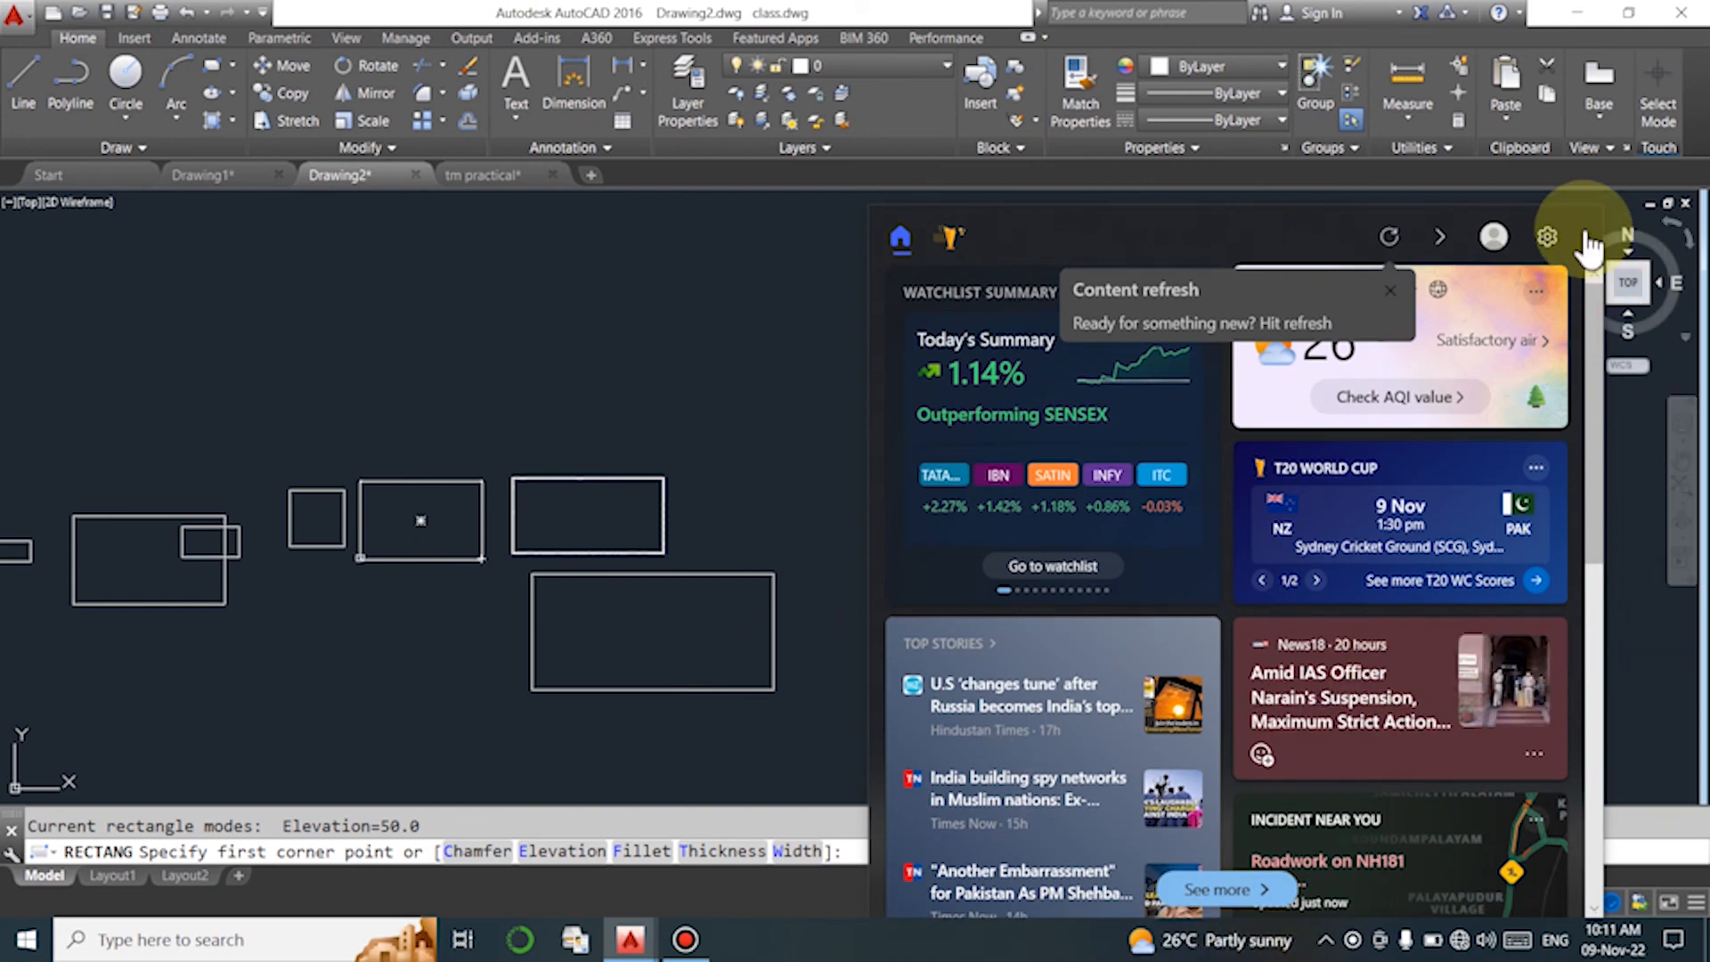
click(788, 261)
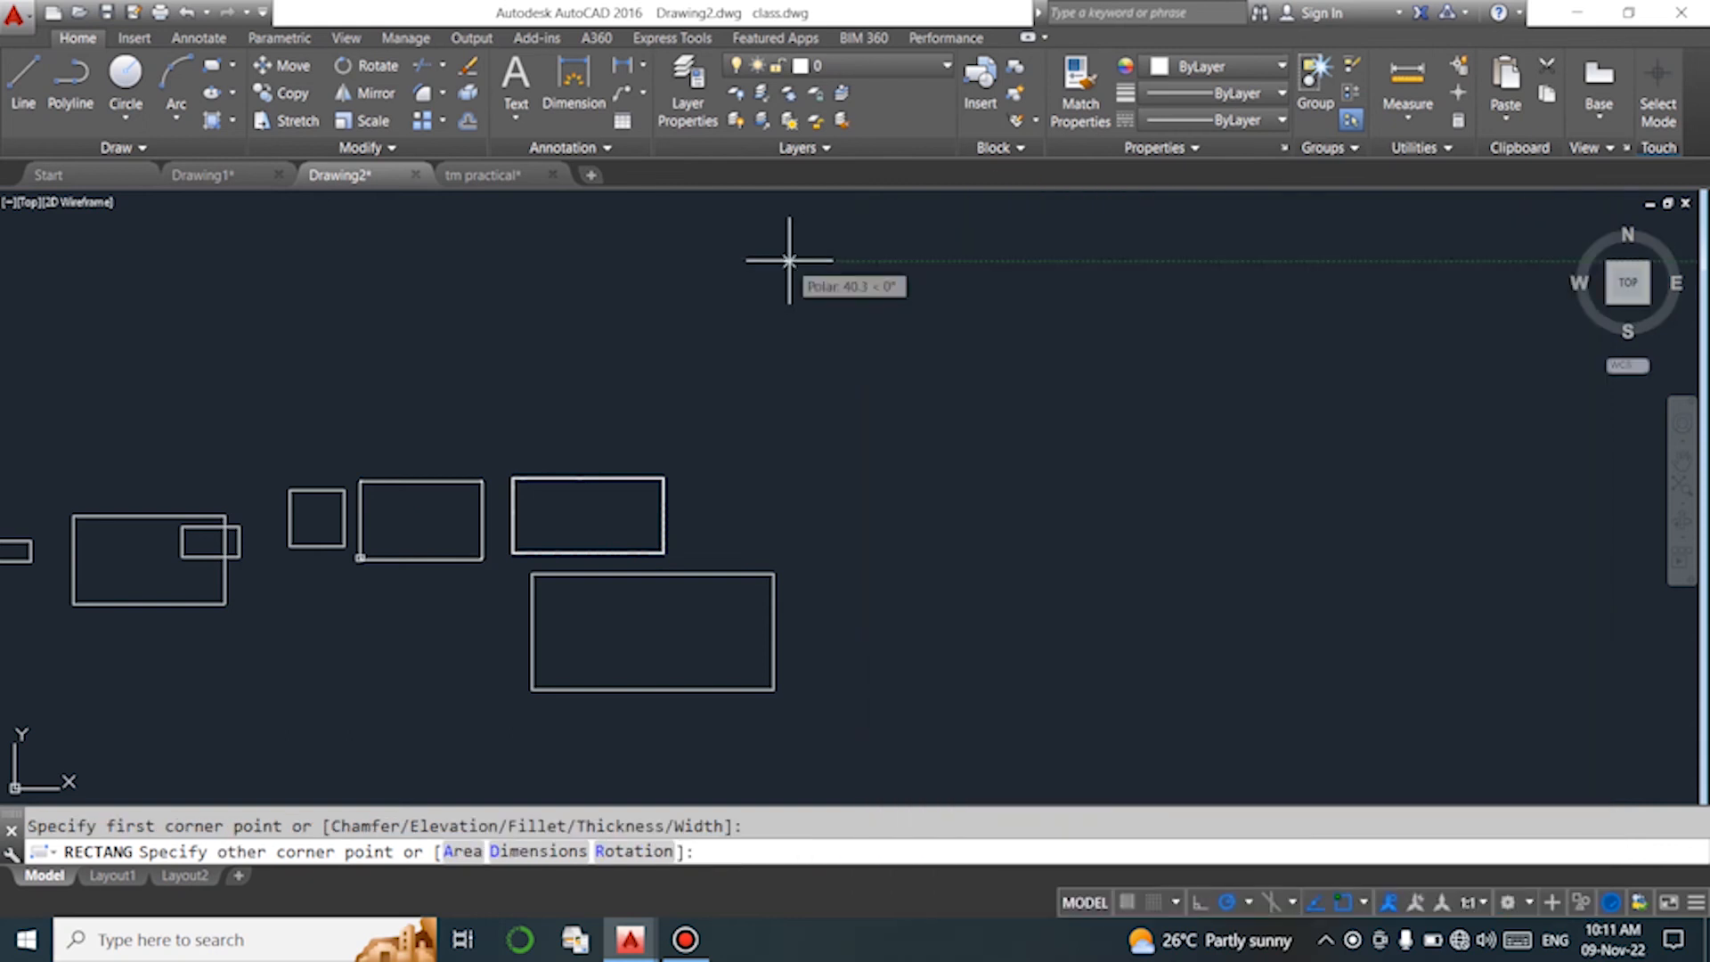
click(865, 339)
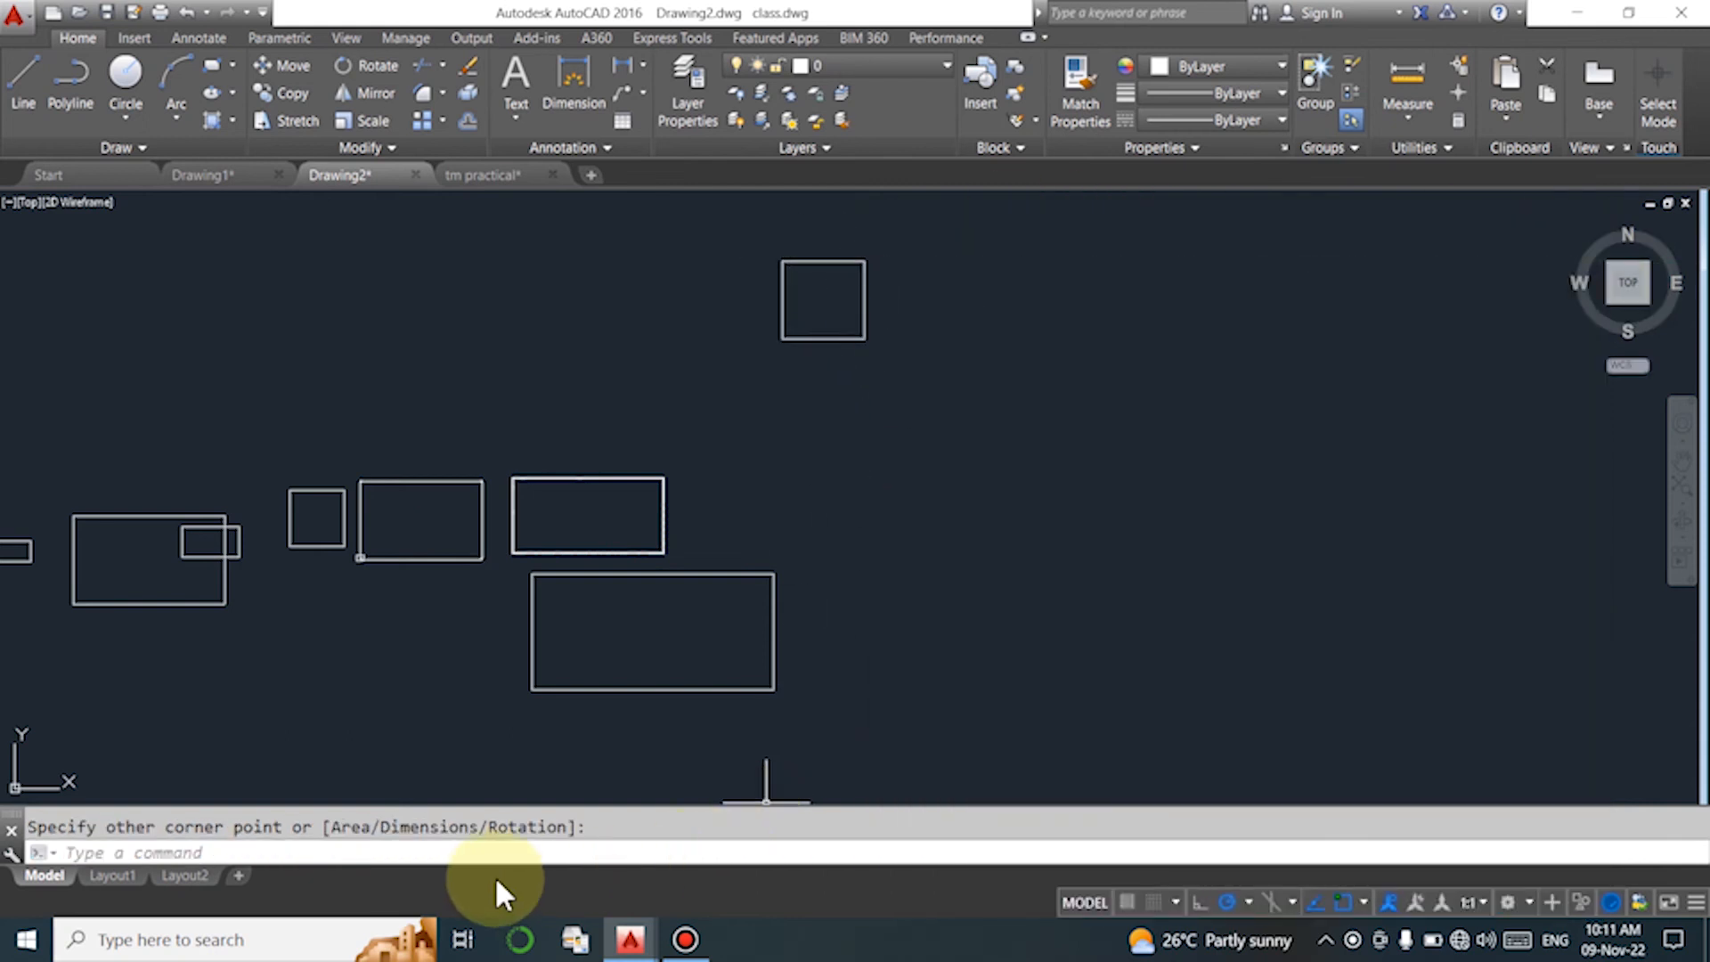
Draw a large rectangle to the right of all the others using the Thickness option set to 20.
key(Return)
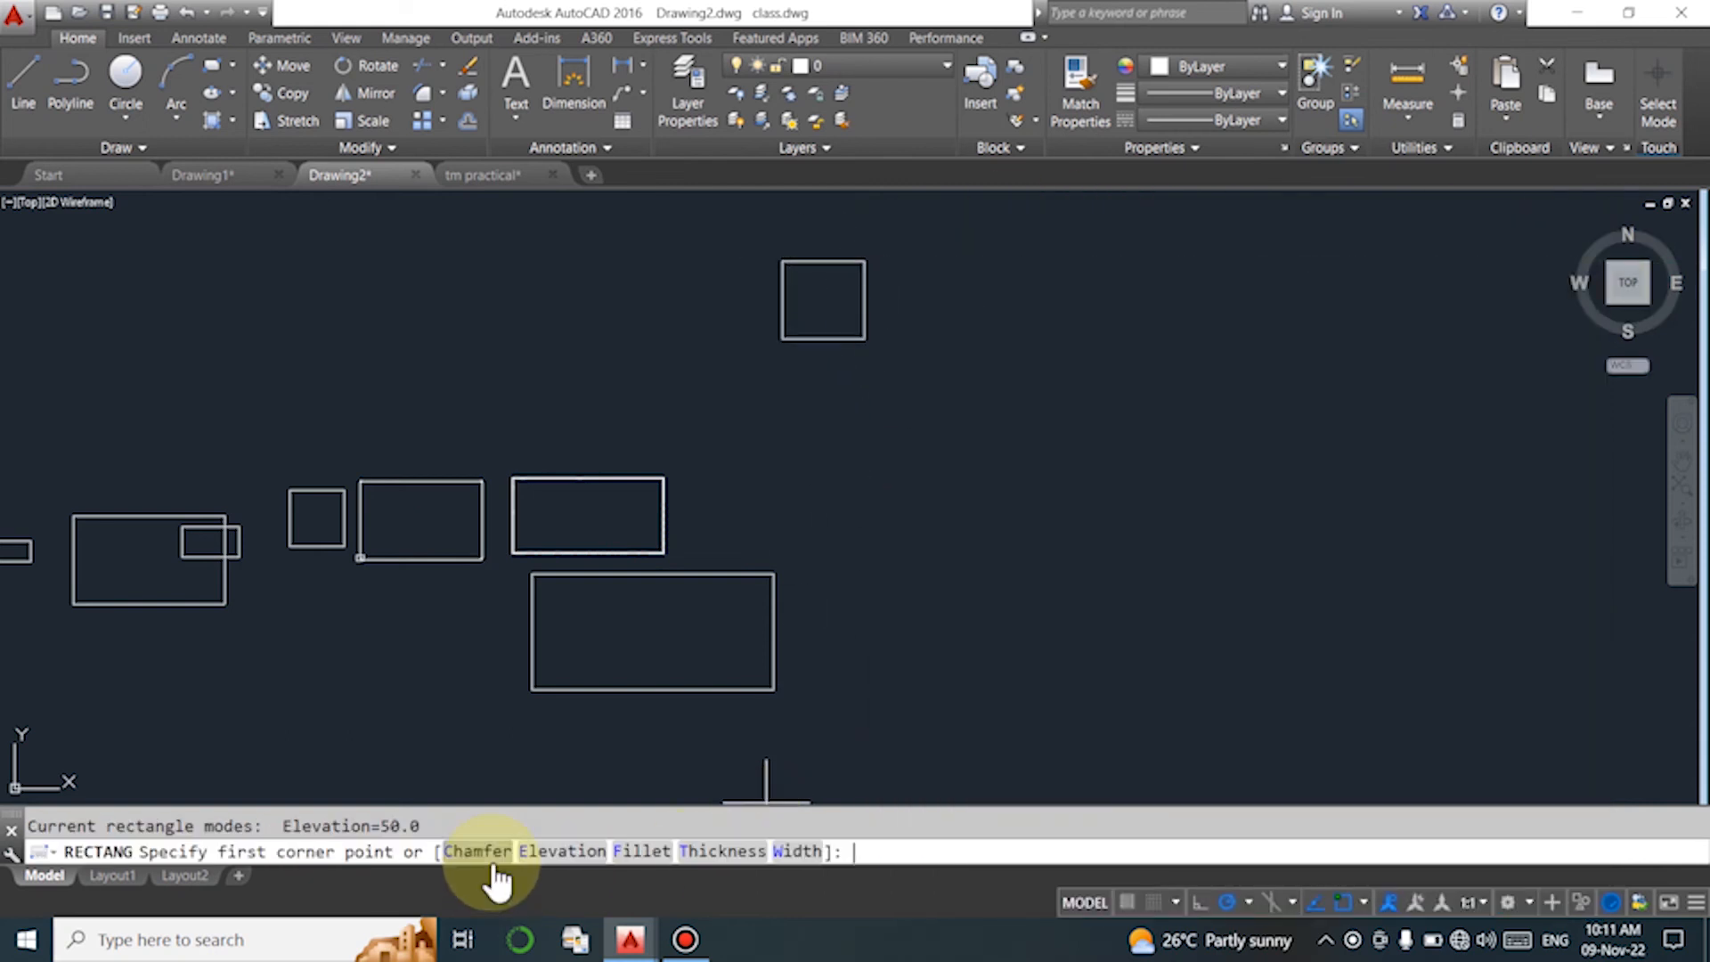
click(725, 853)
text(20)
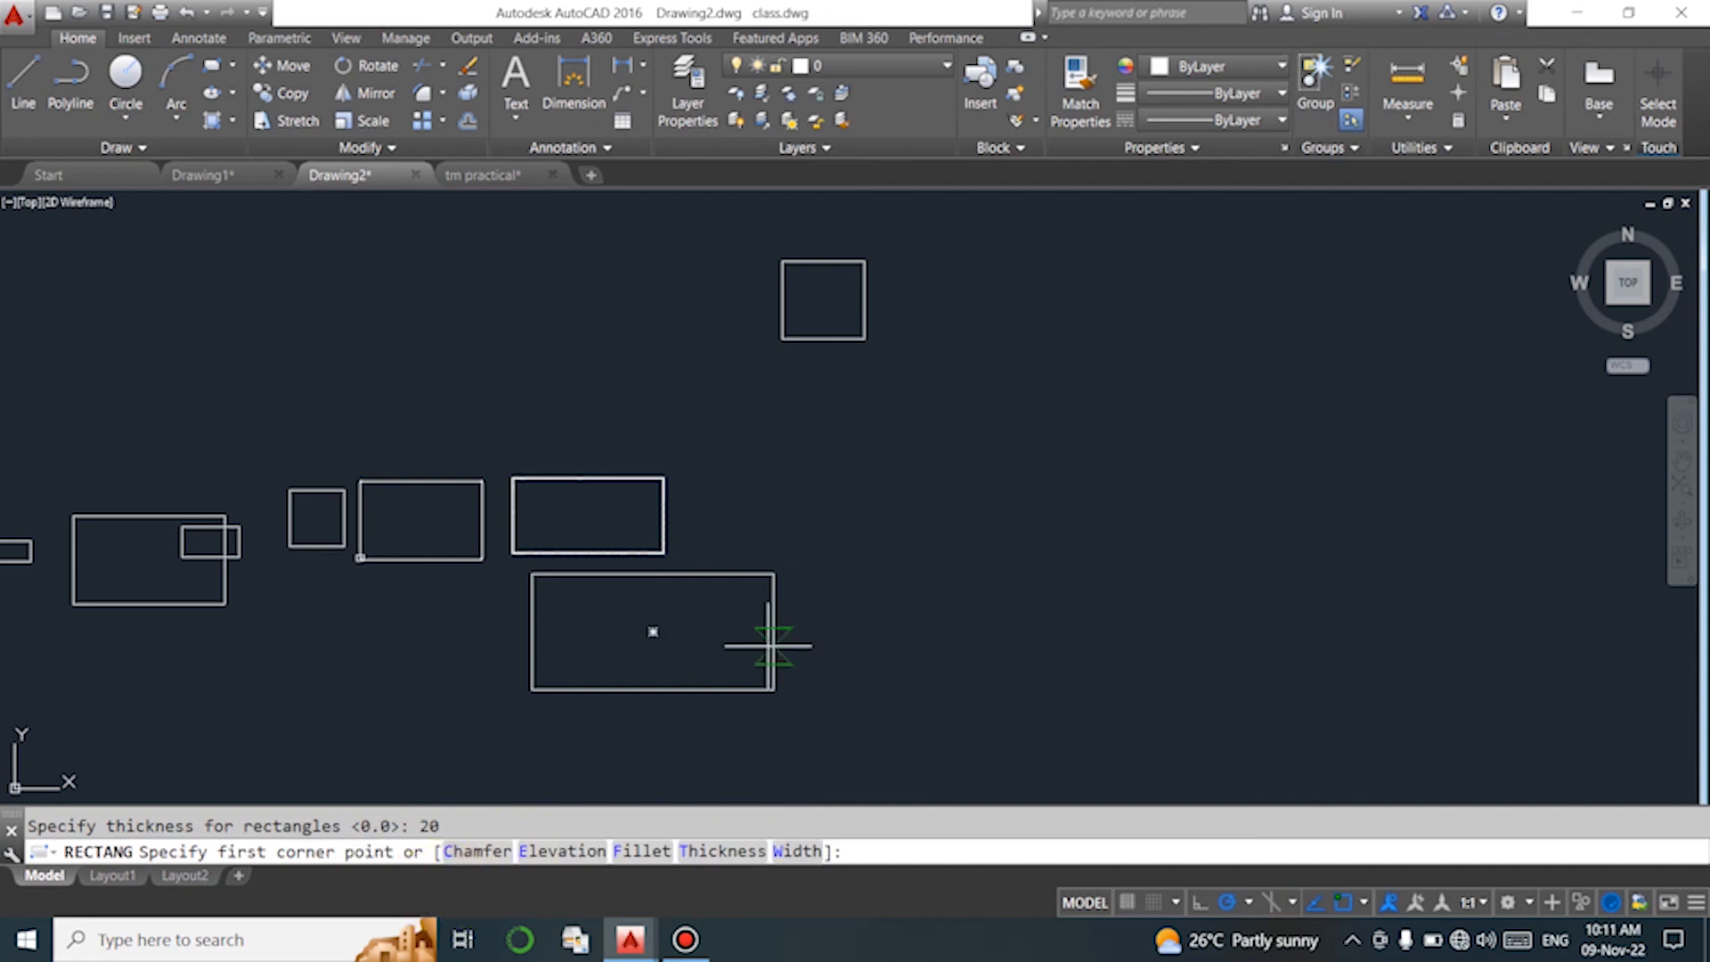
click(940, 377)
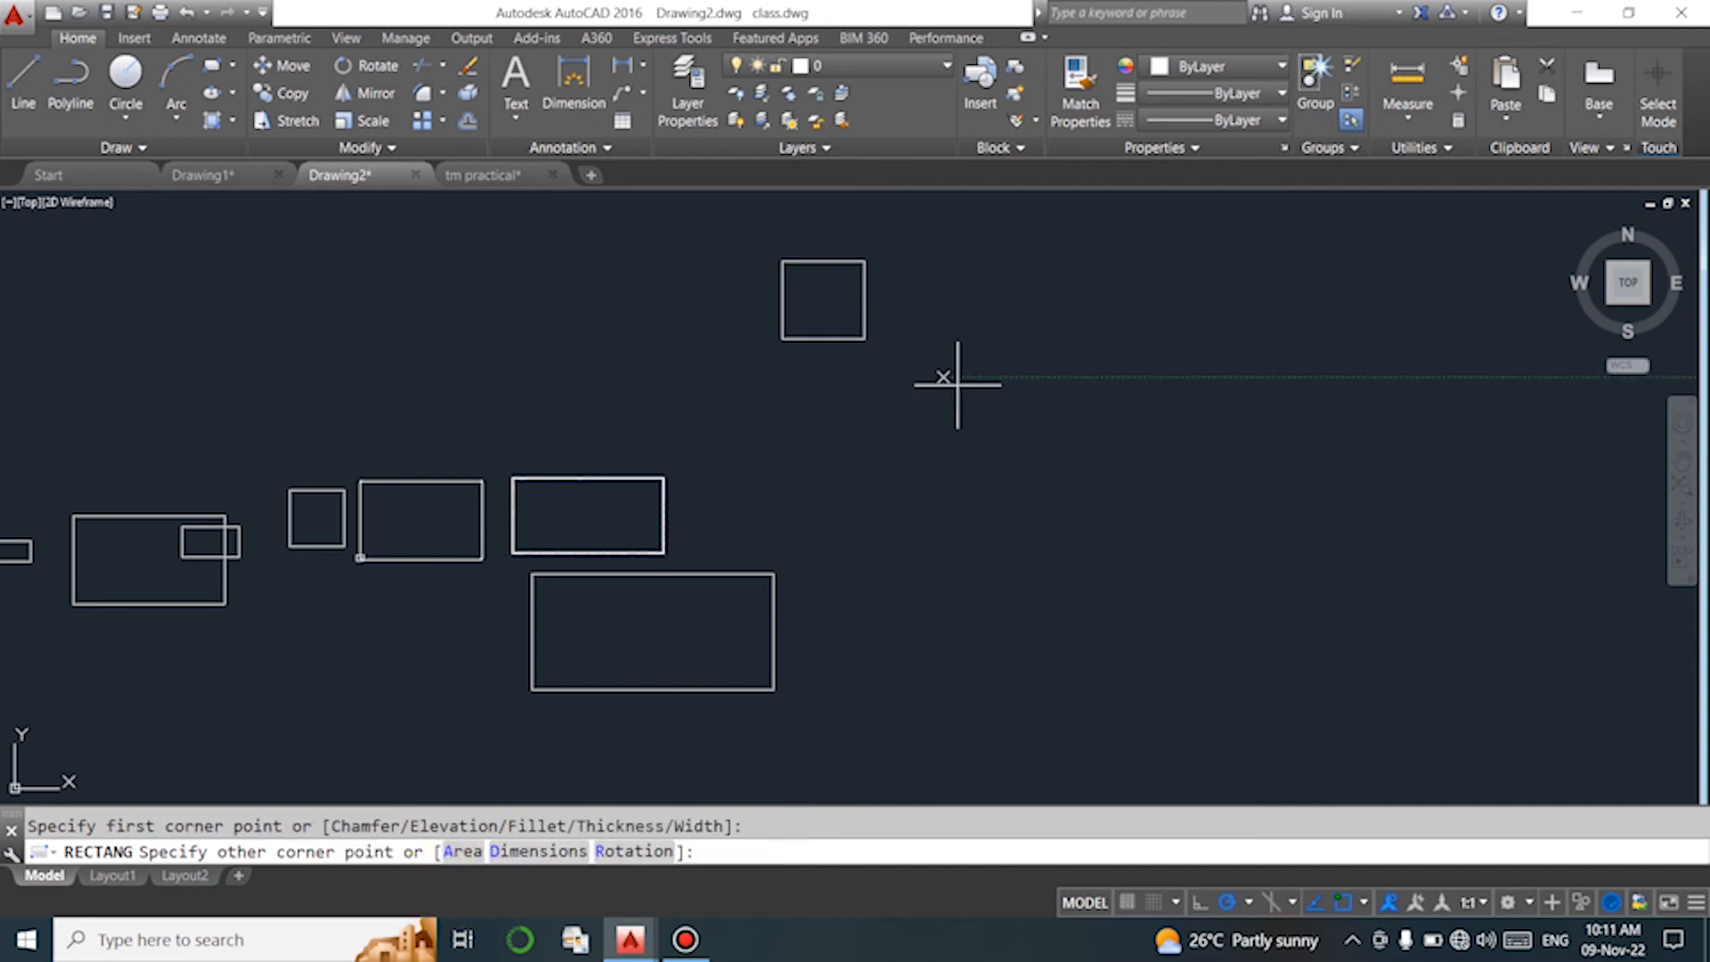
click(1411, 674)
scroll(946, 366, up, 6)
scroll(938, 407, down, 10)
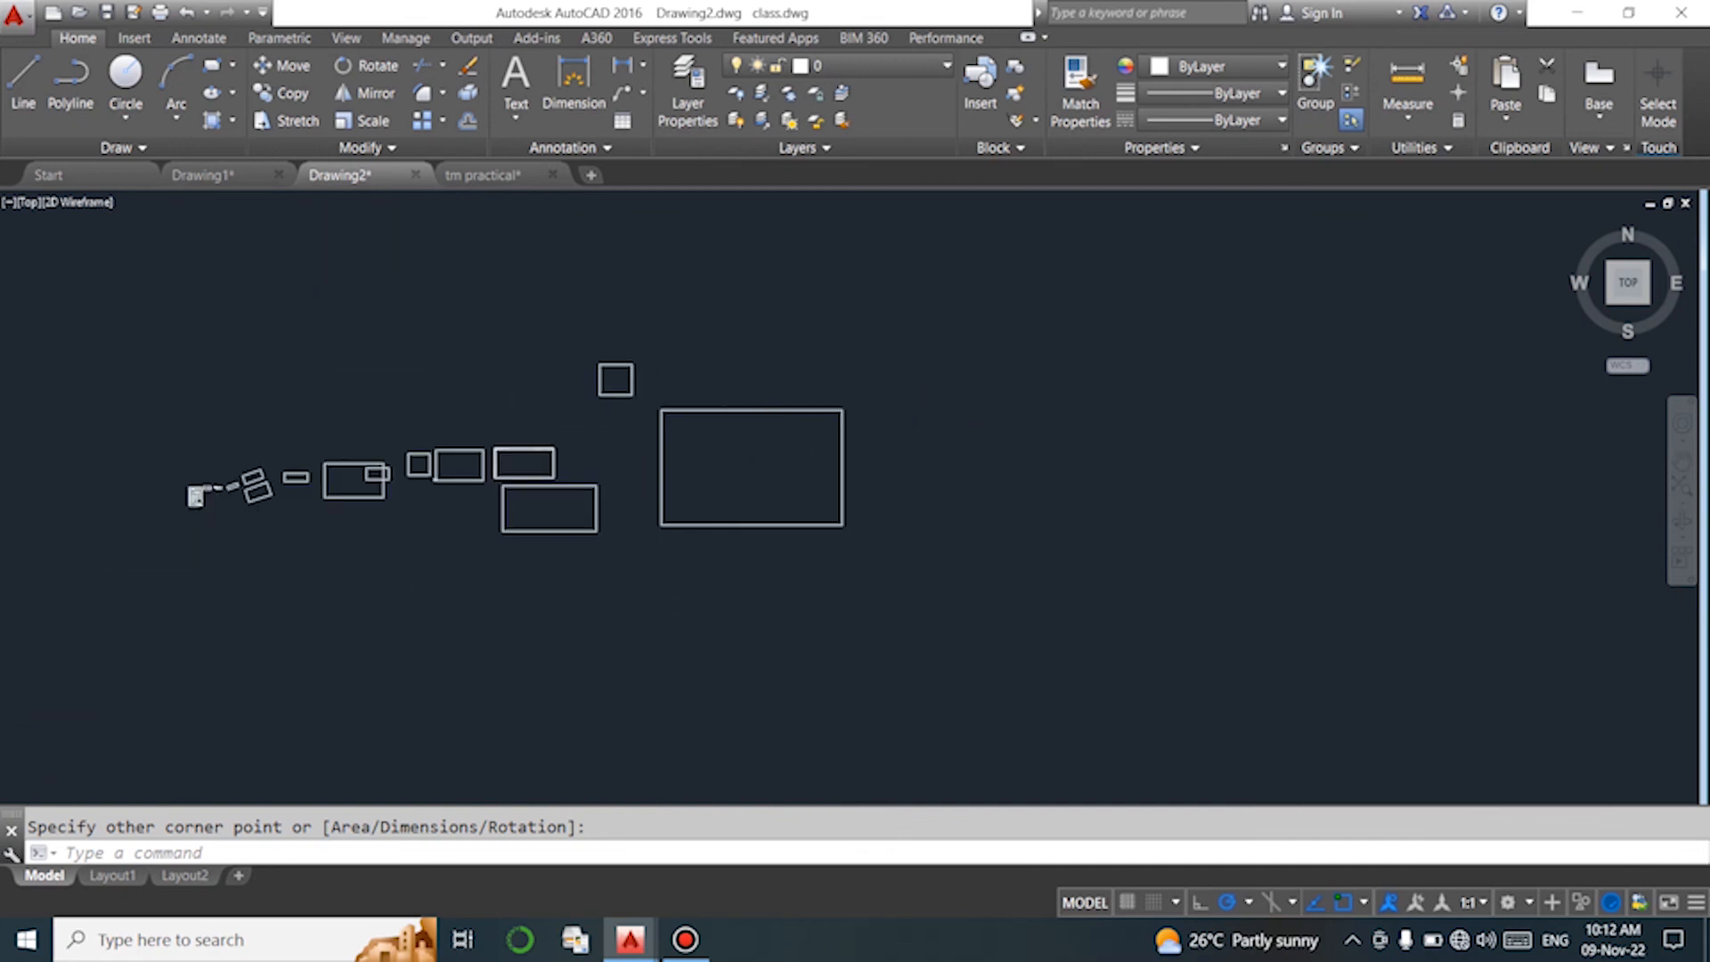
scroll(766, 447, up, 2)
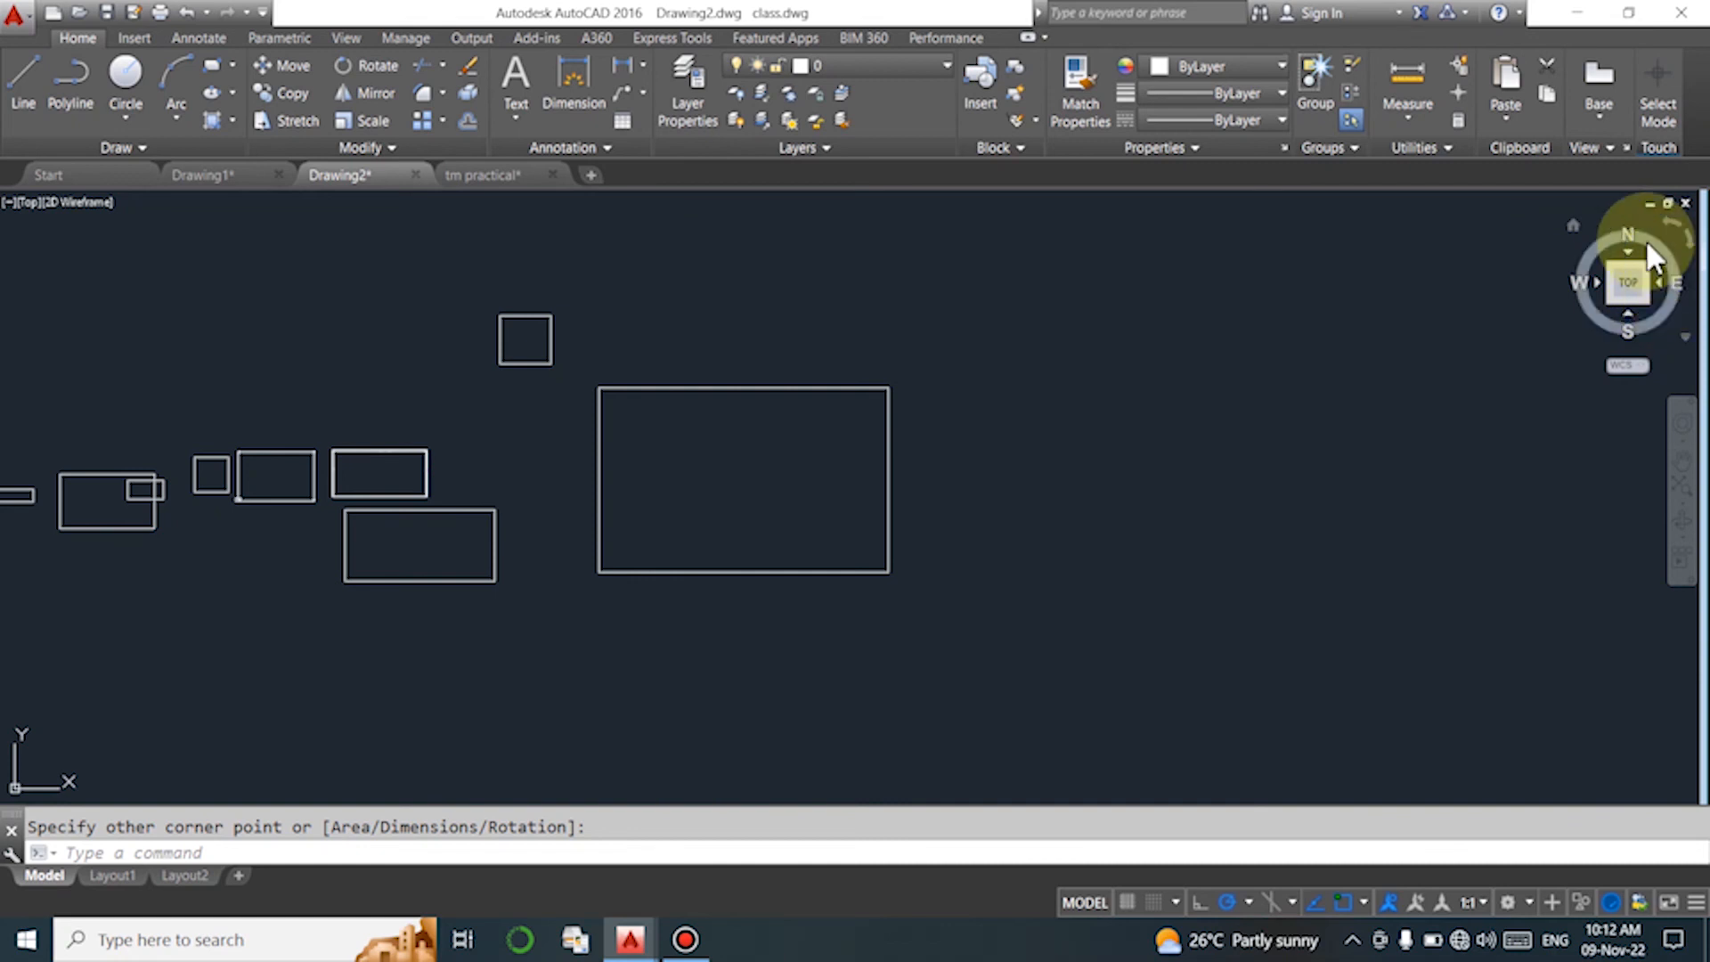
Switch to the isometric home view and examine the nearest corner of the large rectangle drawn with thickness.
click(1574, 226)
click(1575, 229)
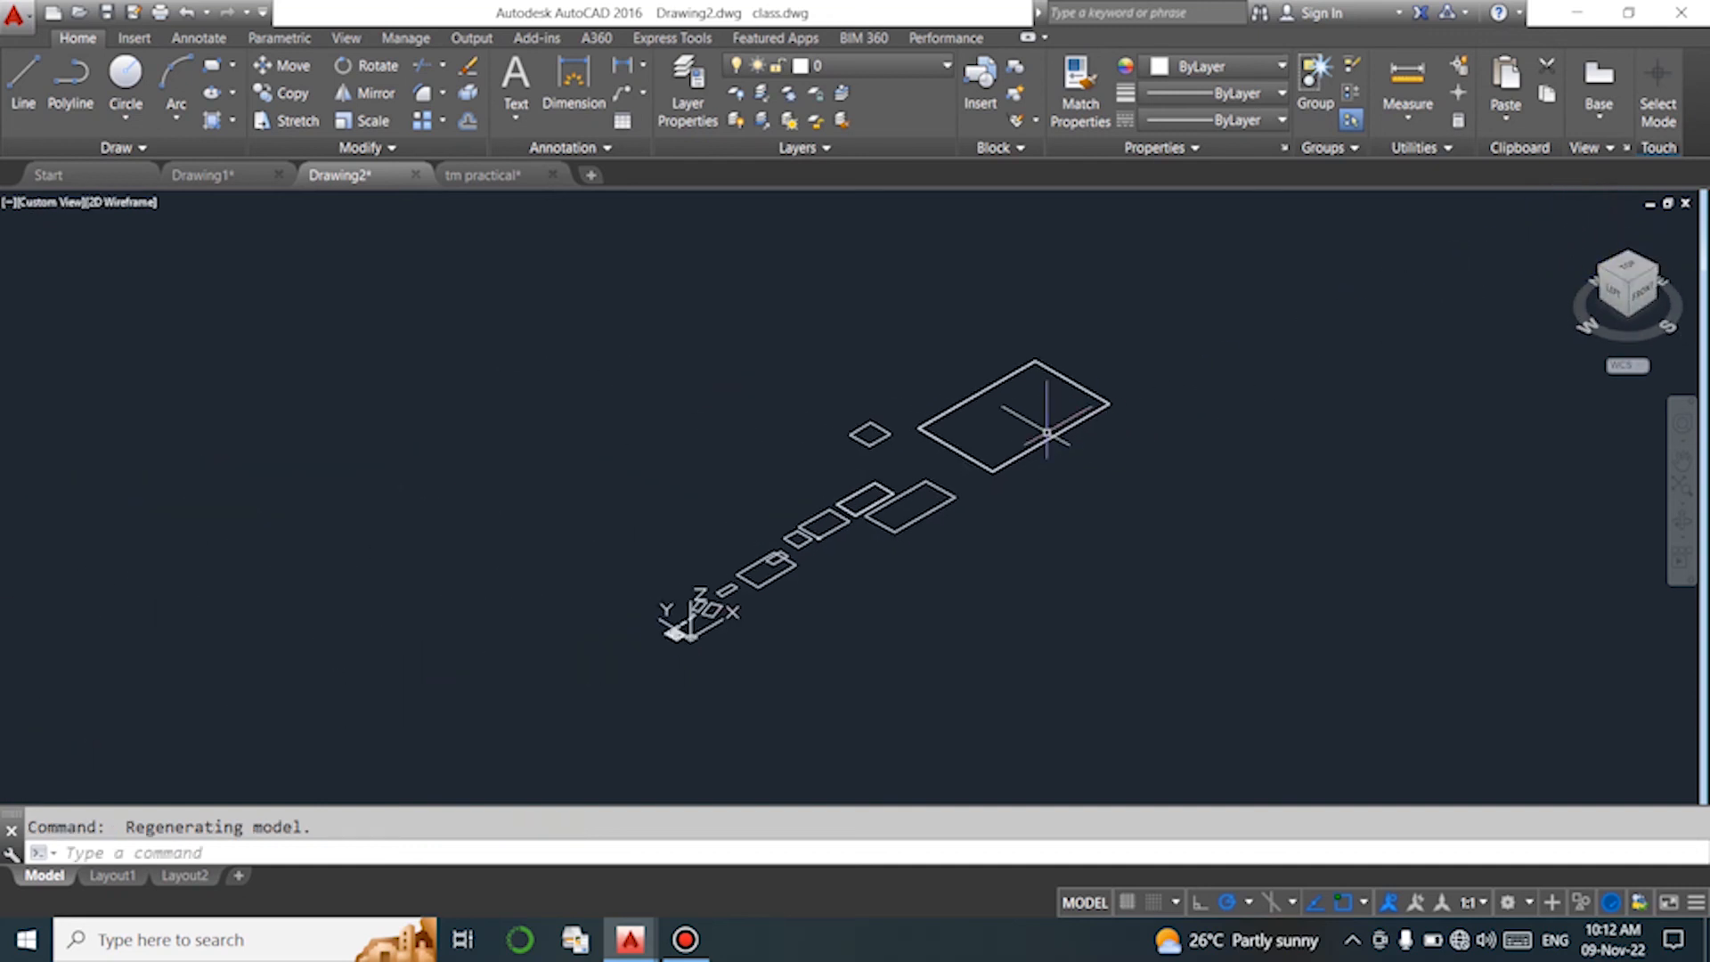
scroll(995, 472, up, 8)
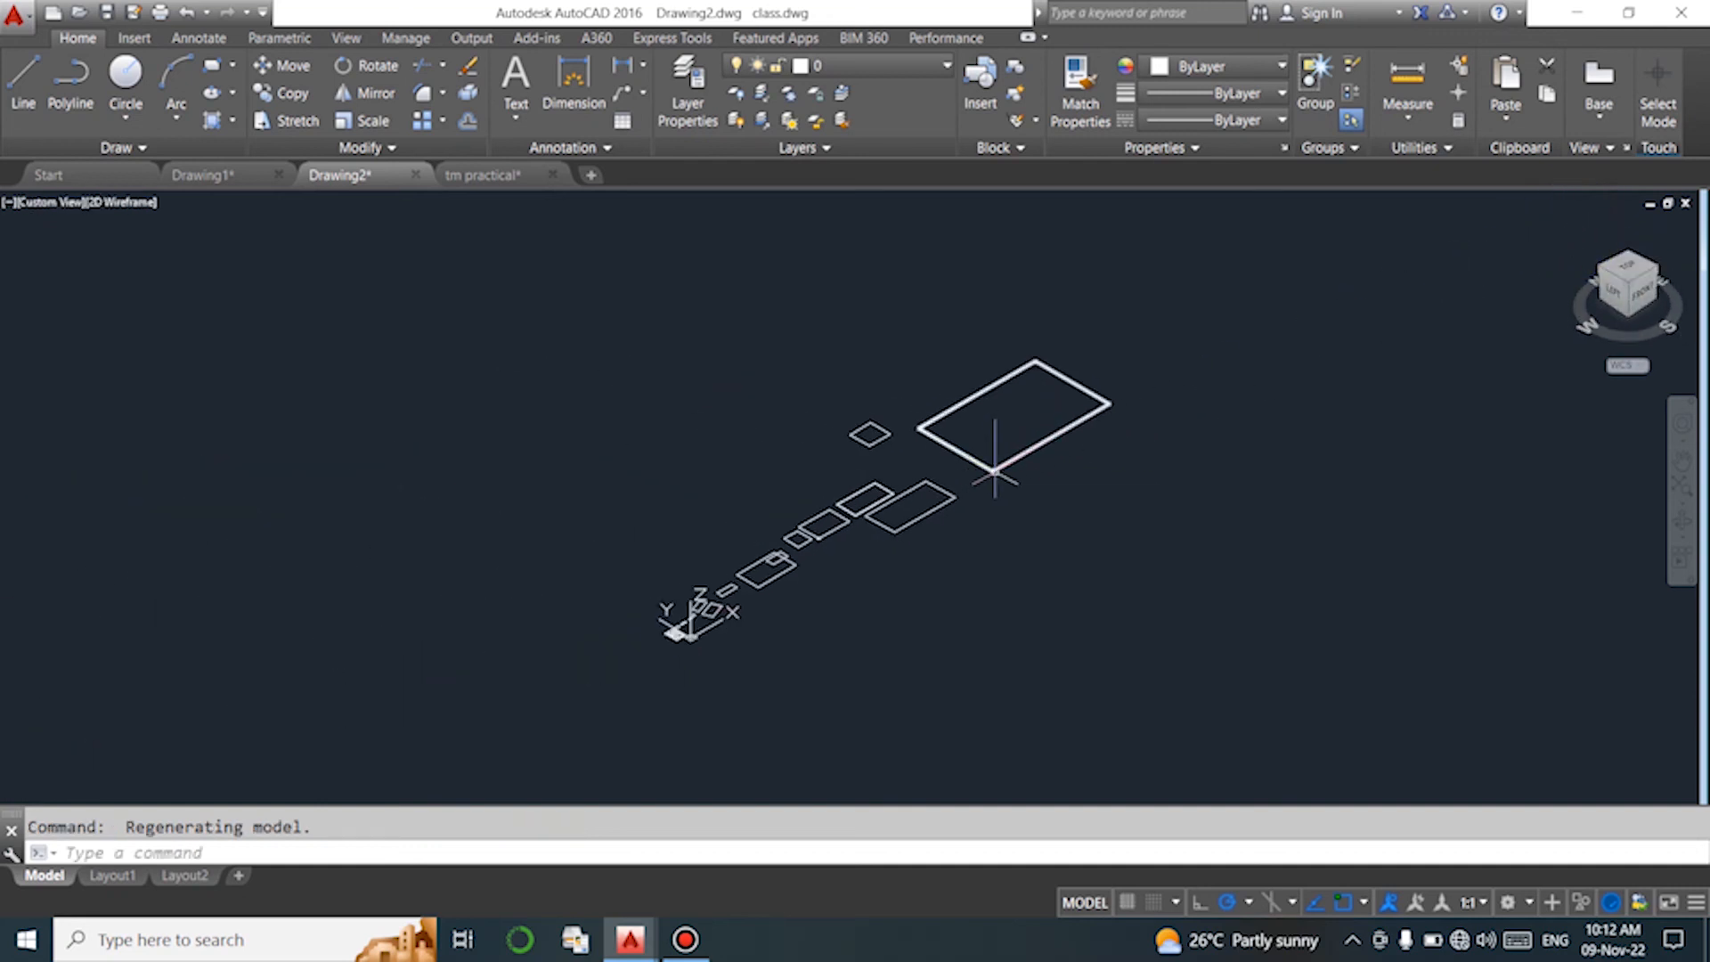
scroll(997, 479, up, 5)
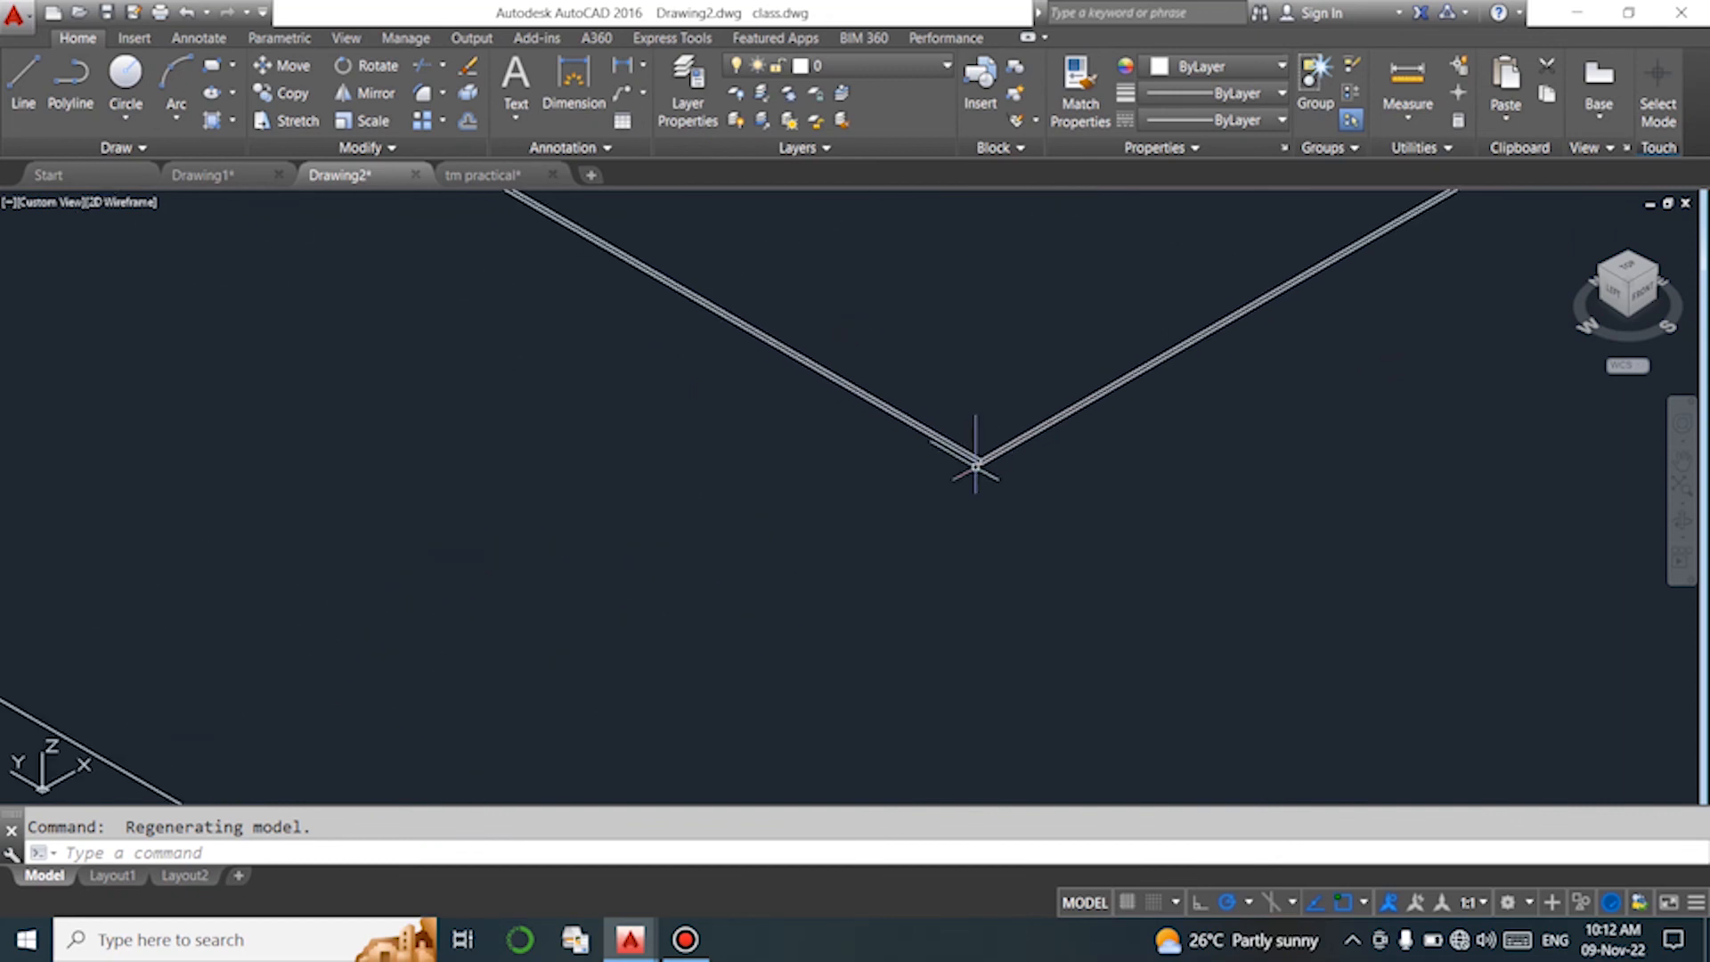
scroll(993, 439, up, 6)
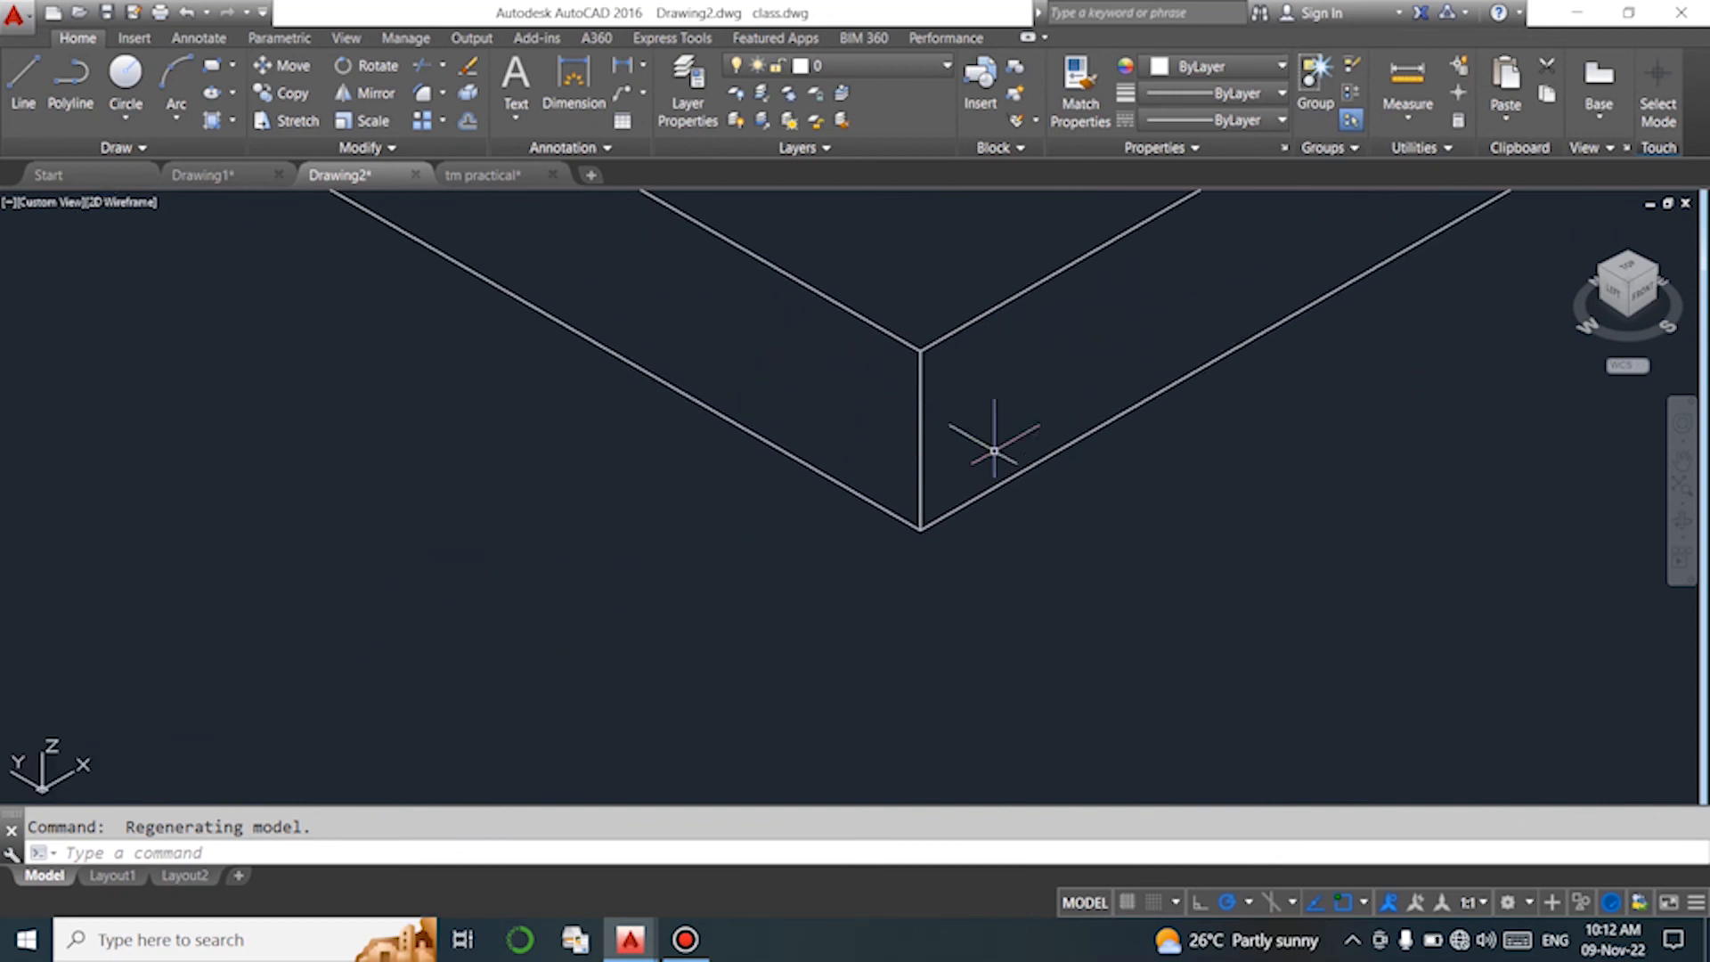
scroll(926, 371, down, 2)
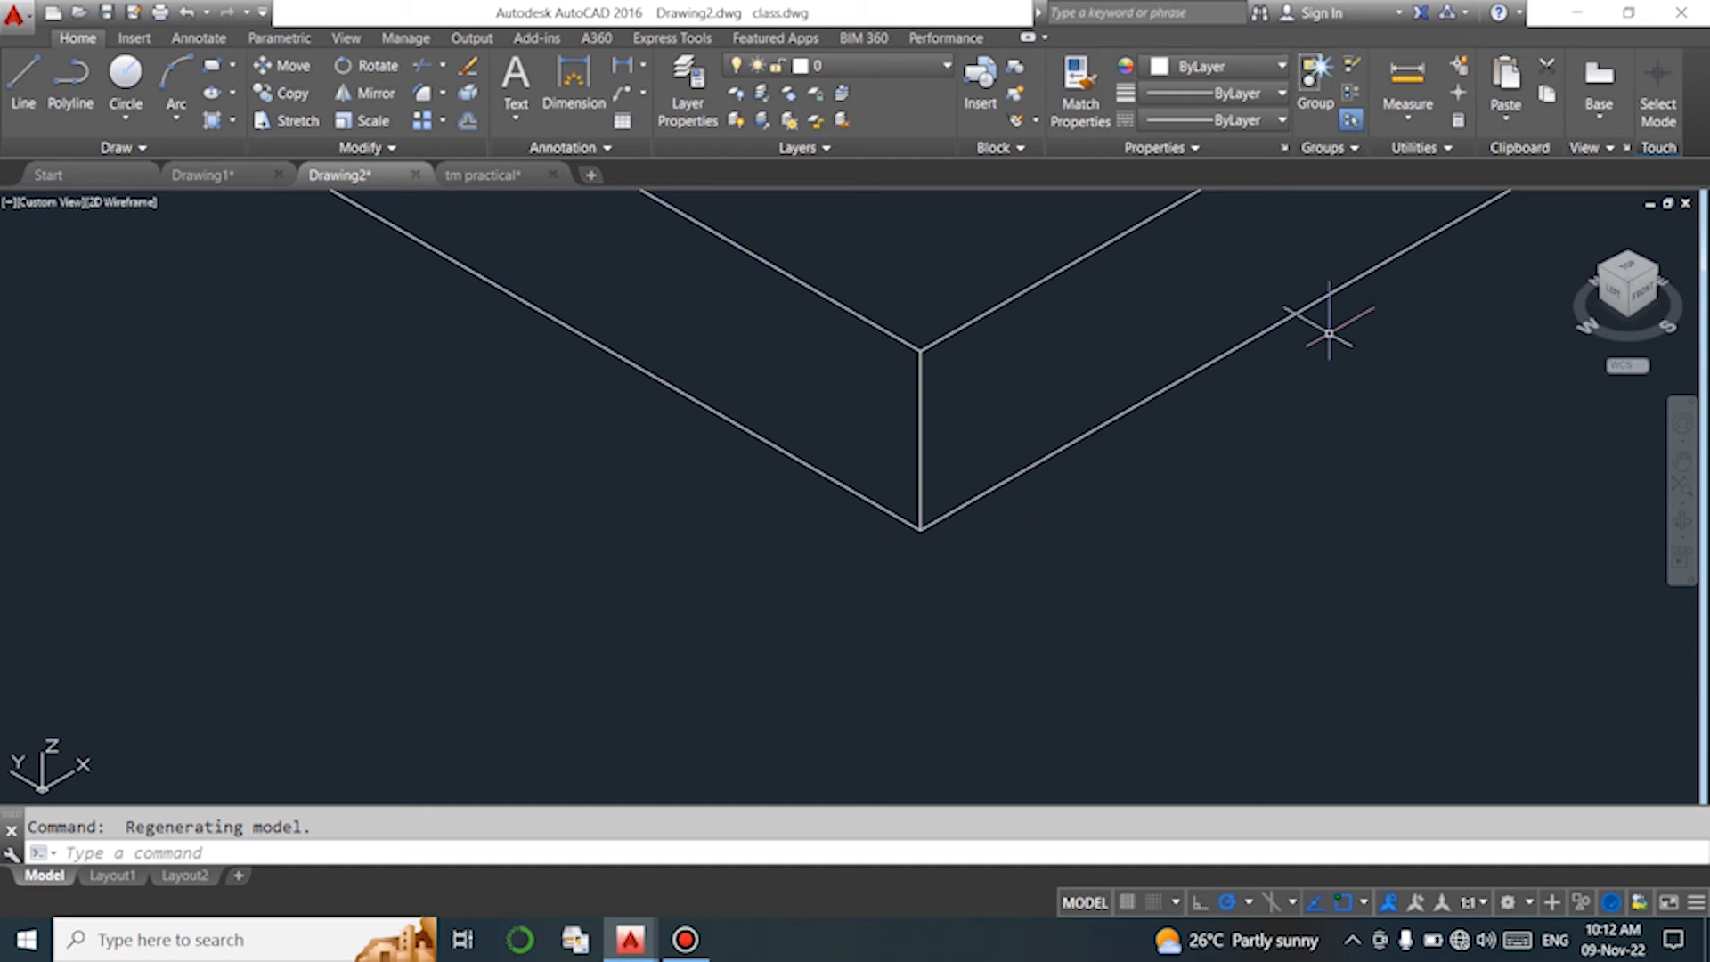
Return to the top view and look over the large rectangle drawn with thickness.
click(1639, 272)
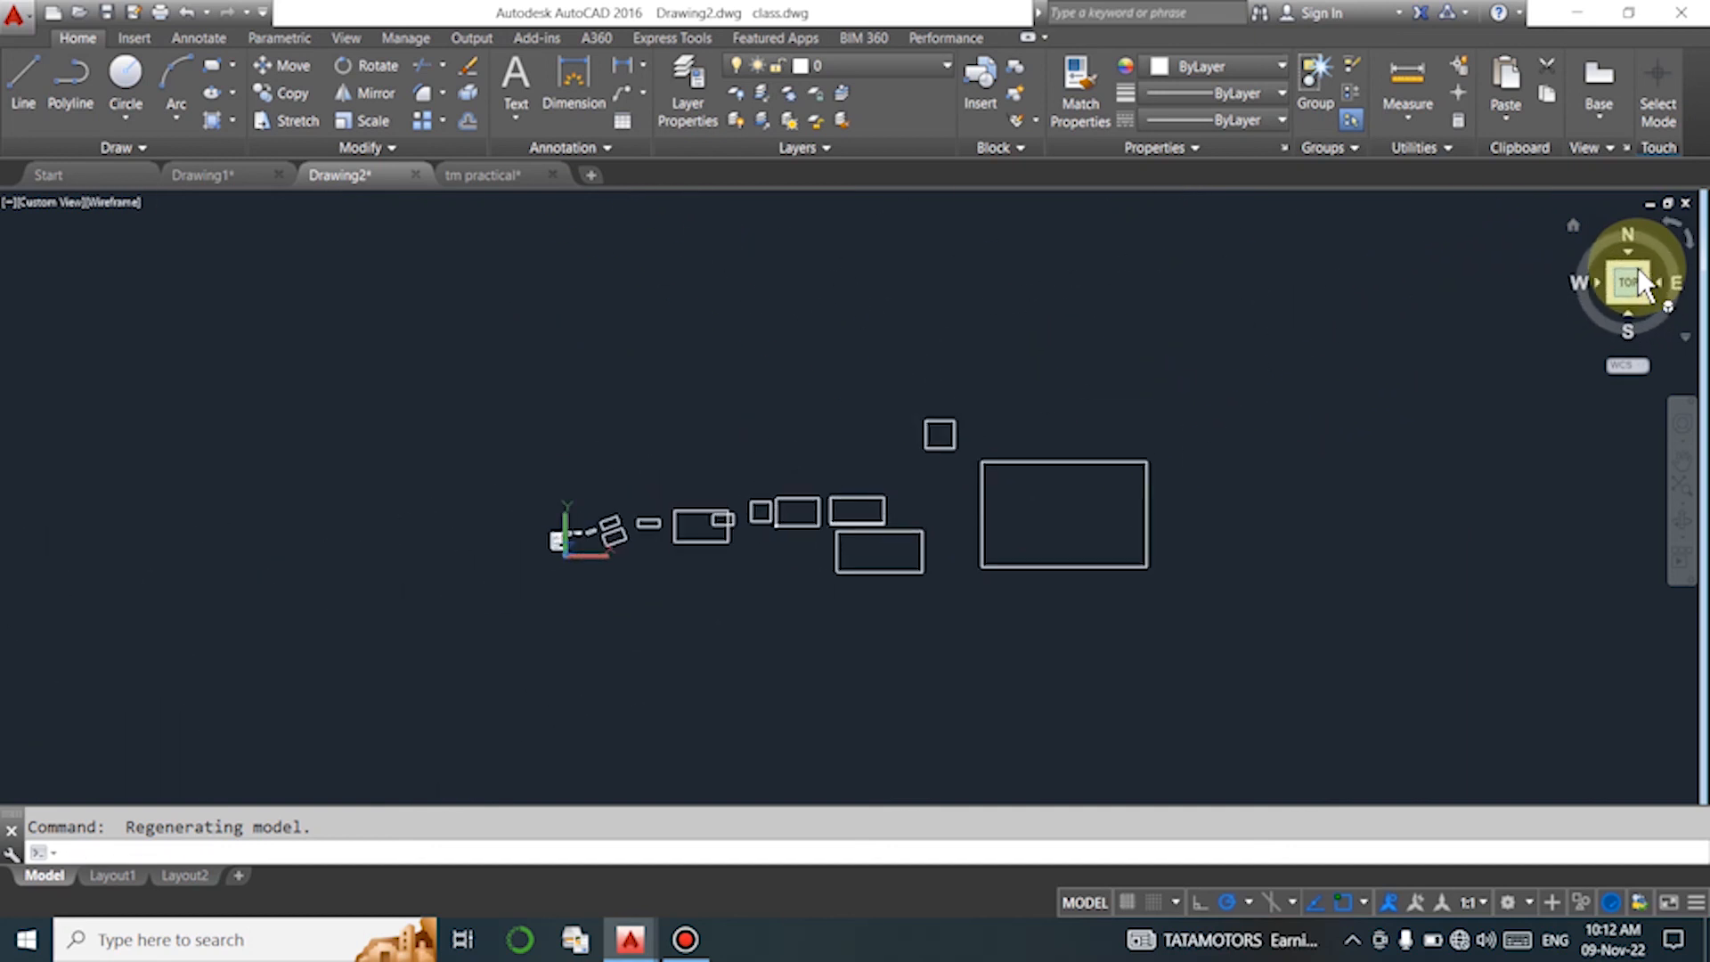
scroll(1088, 542, up, 5)
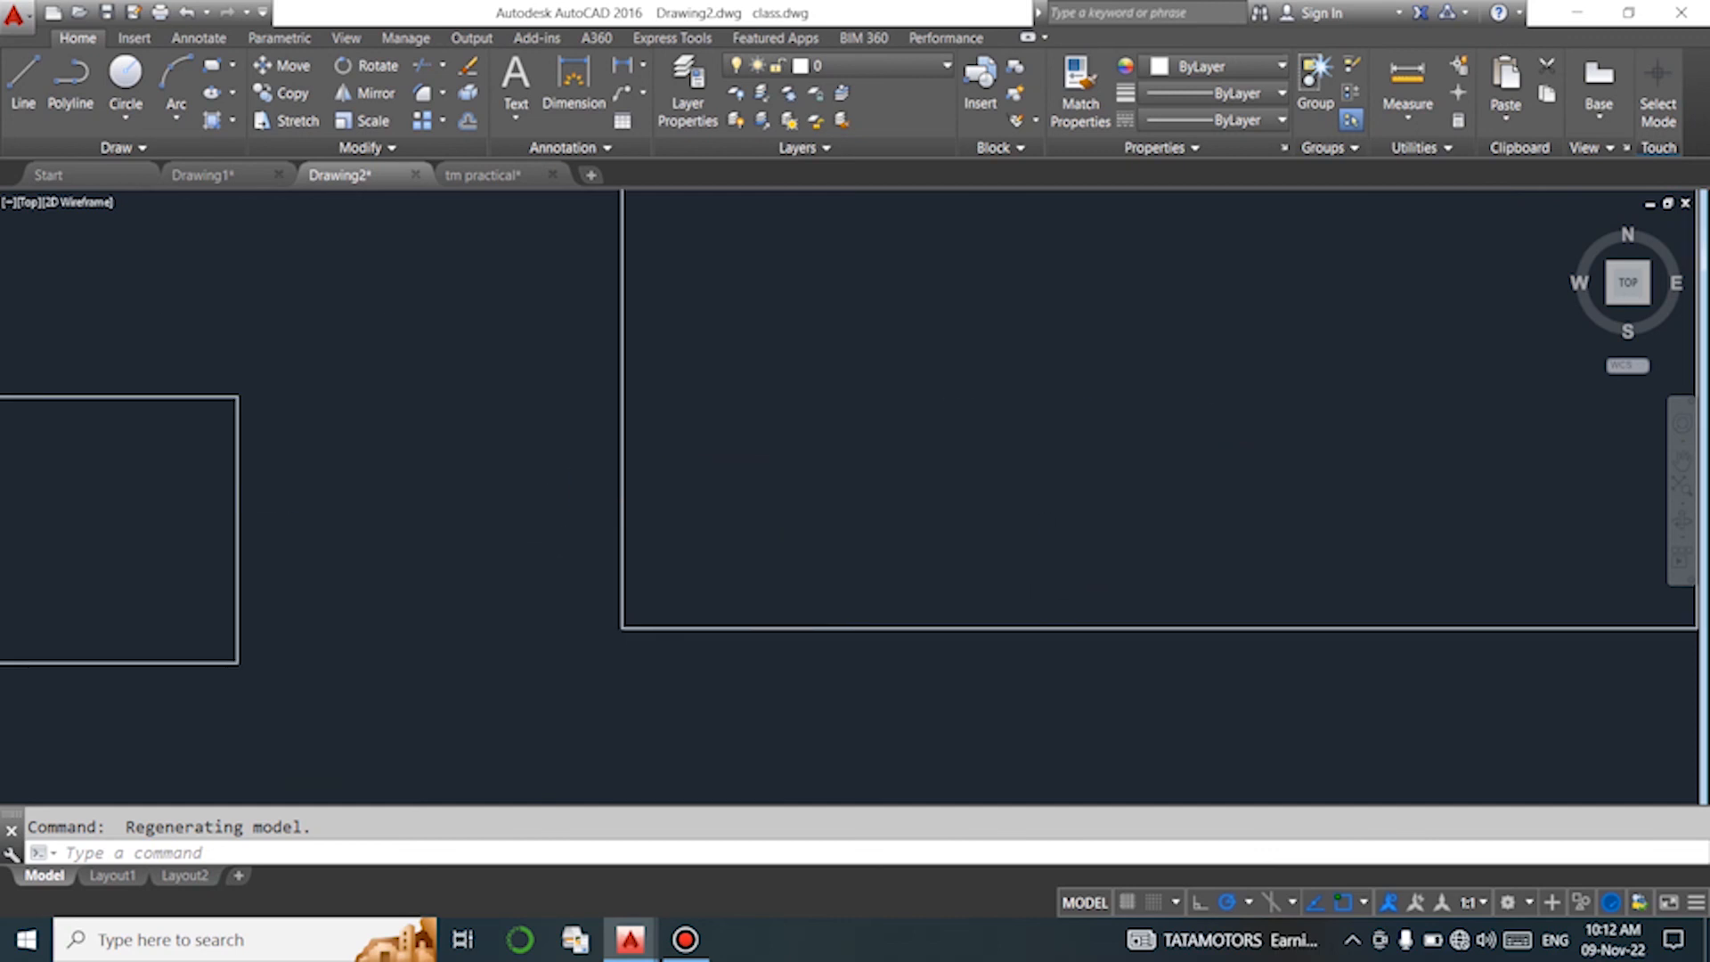
scroll(793, 584, down, 2)
scroll(775, 336, up, 3)
scroll(828, 336, down, 5)
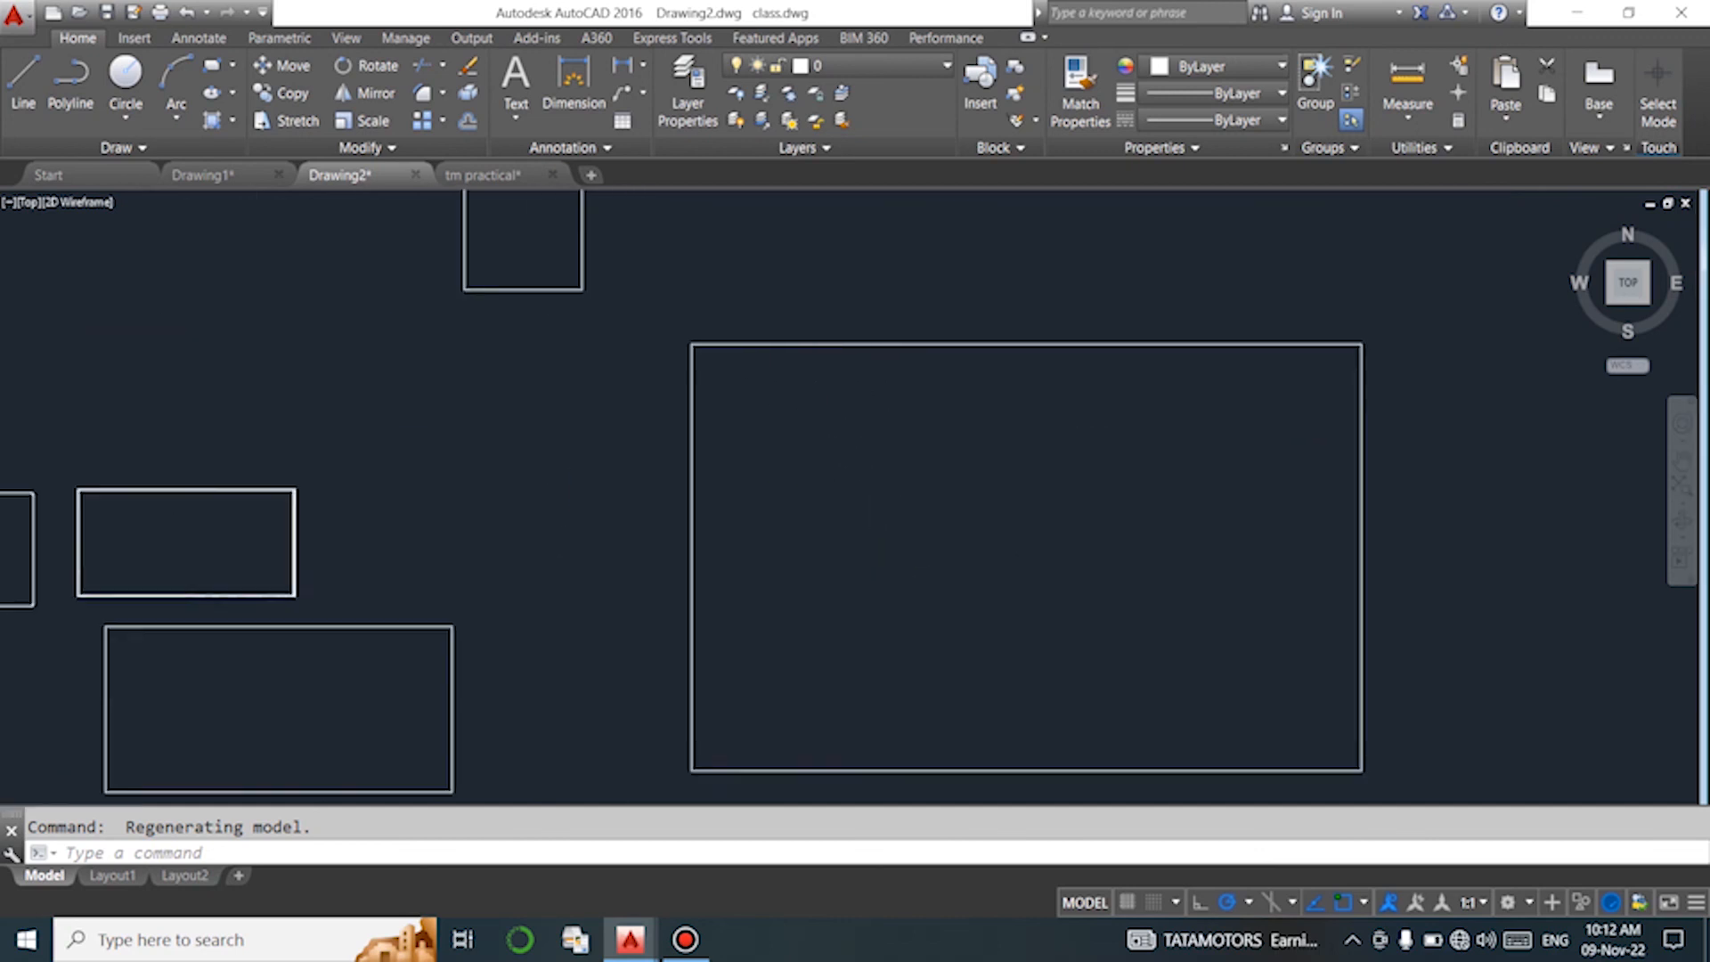